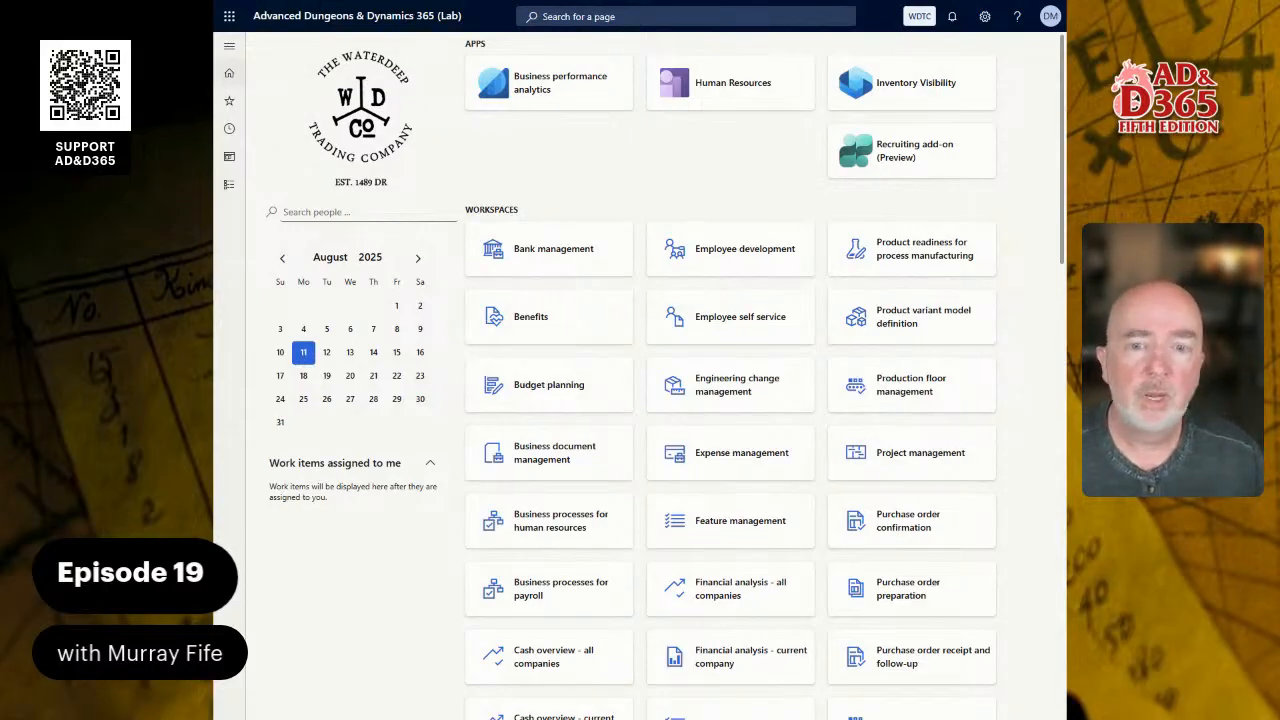
- Try to find the bank groups page by searching the pages for "bank"
click(229, 185)
click(229, 193)
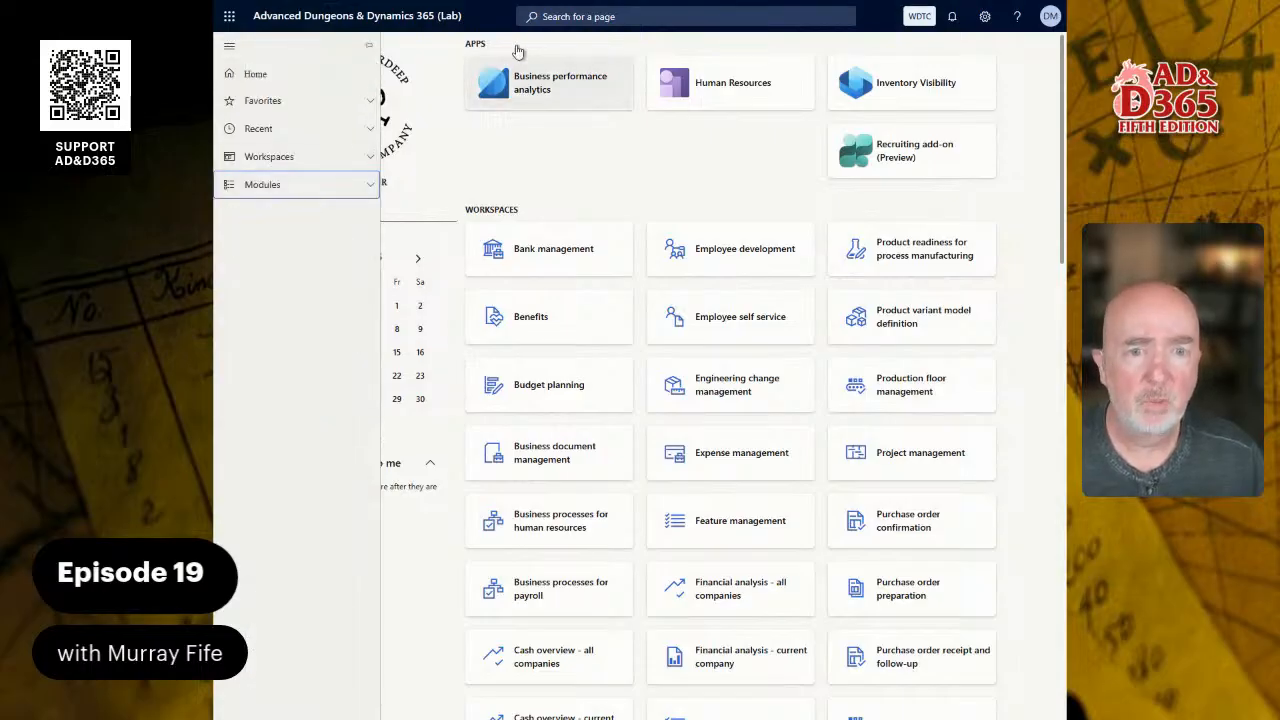
click(588, 19)
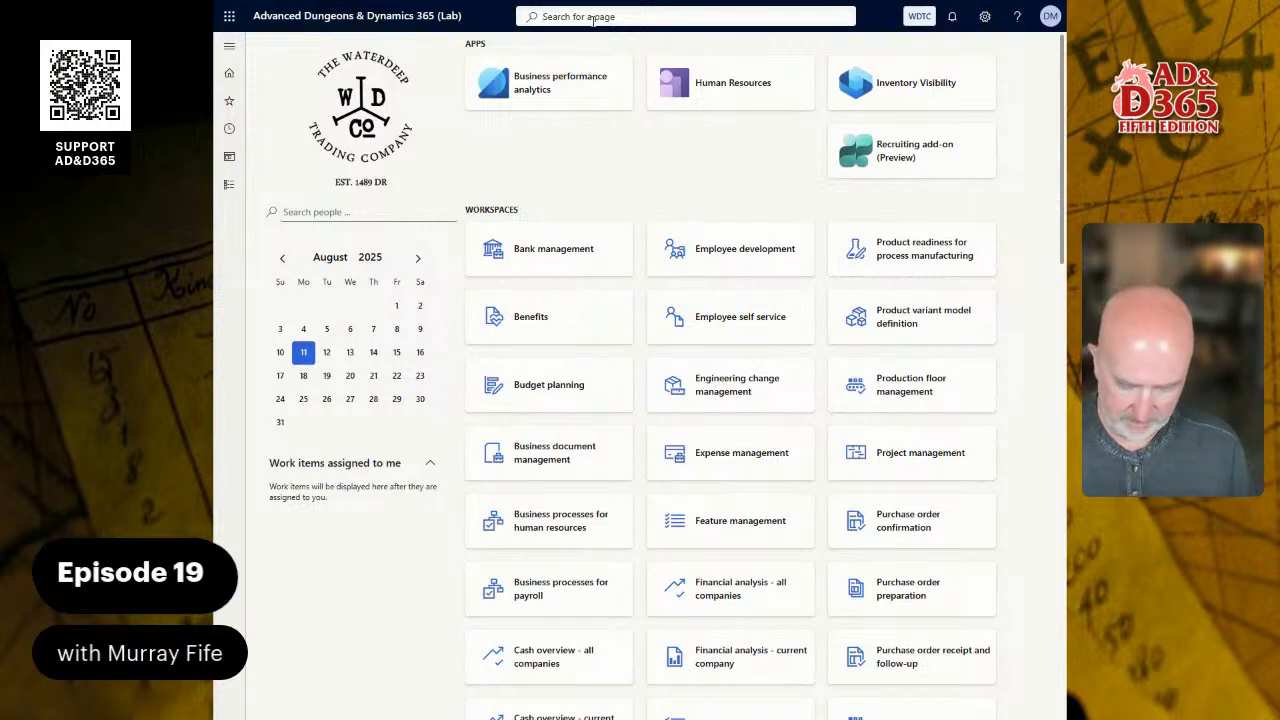
text(ba)
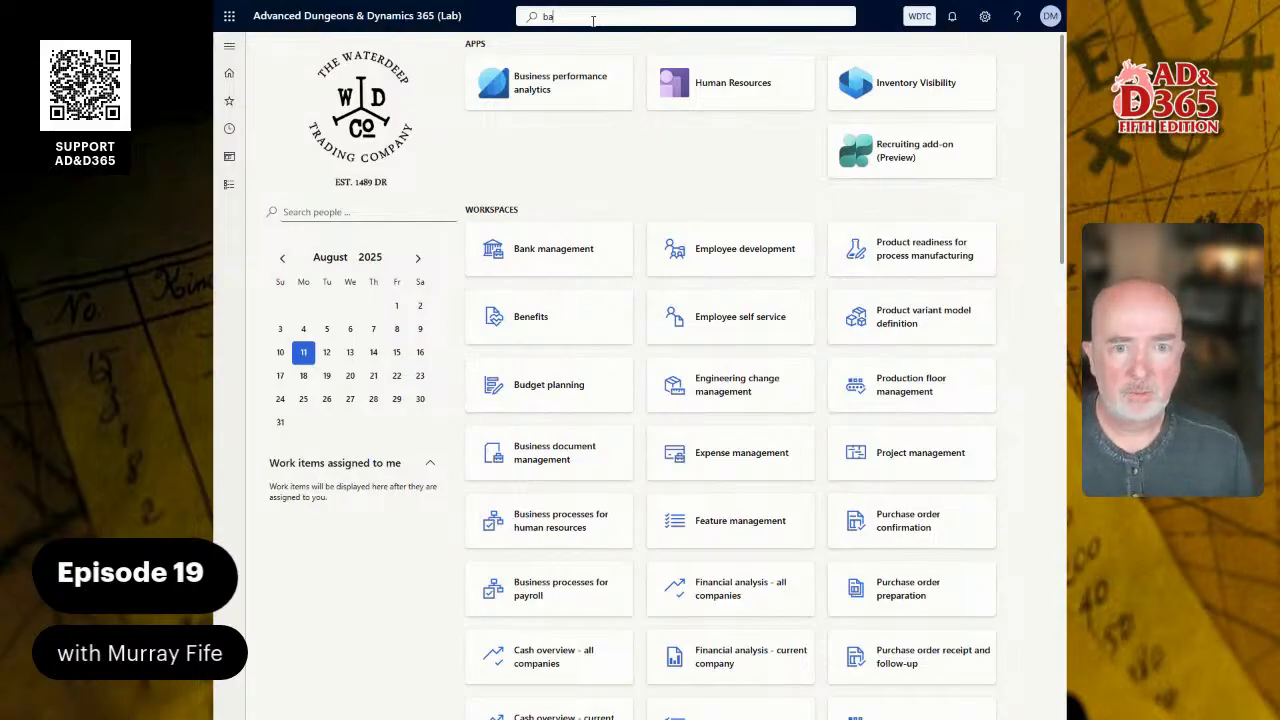
text(nk g)
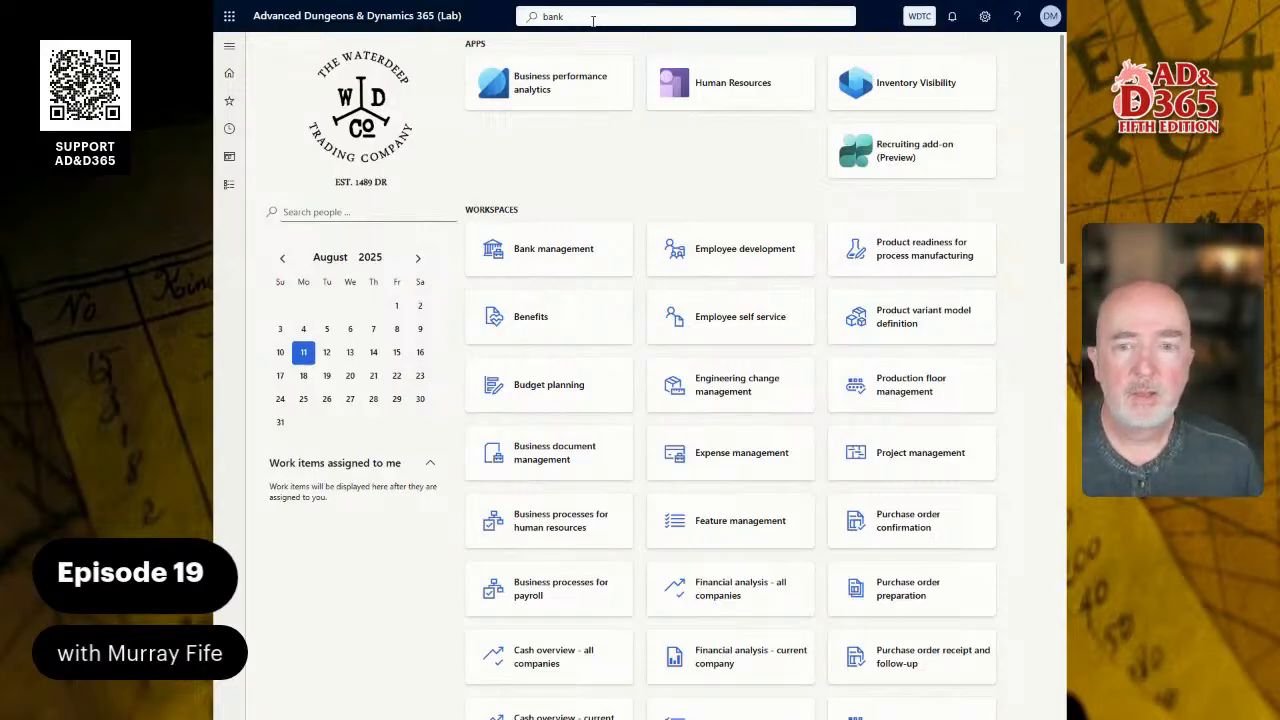
- Try to open the Cash and bank management module
click(224, 190)
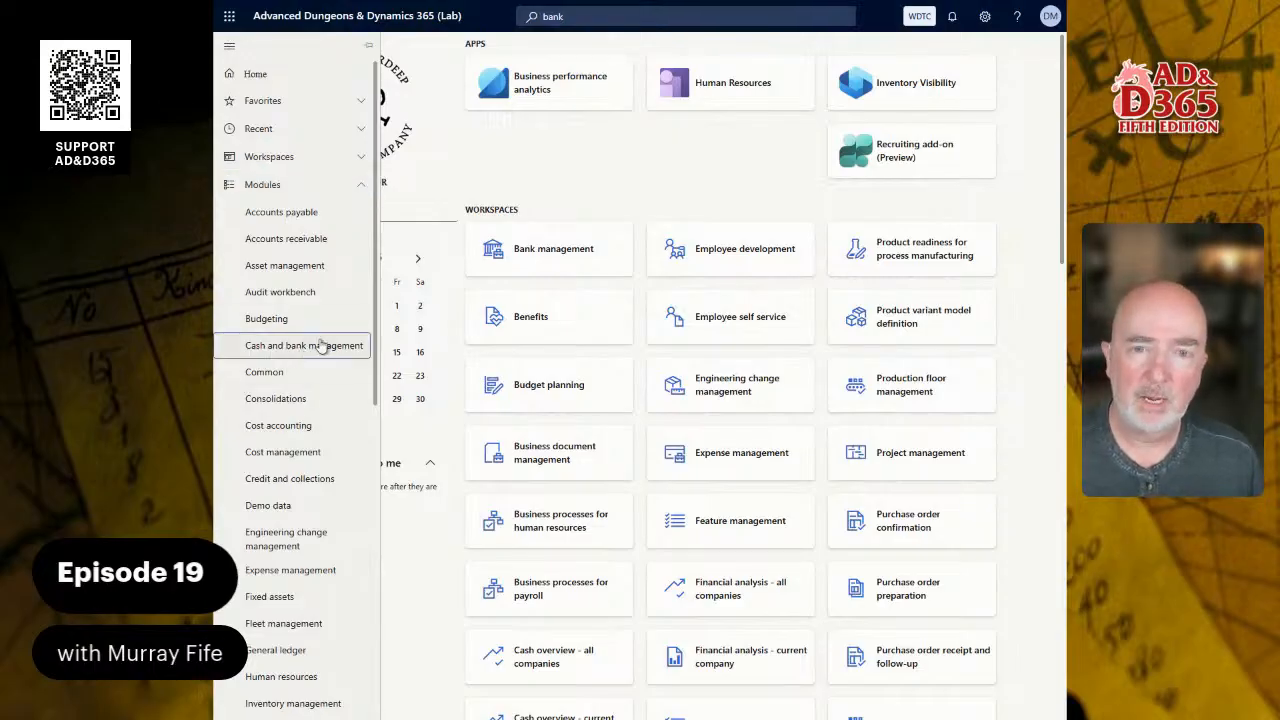
right_click(535, 160)
click(497, 148)
- Reload the dashboard page and proceed past the certificate warning to lab01.dynamics.adnd365.com
mouse_move(716, 4)
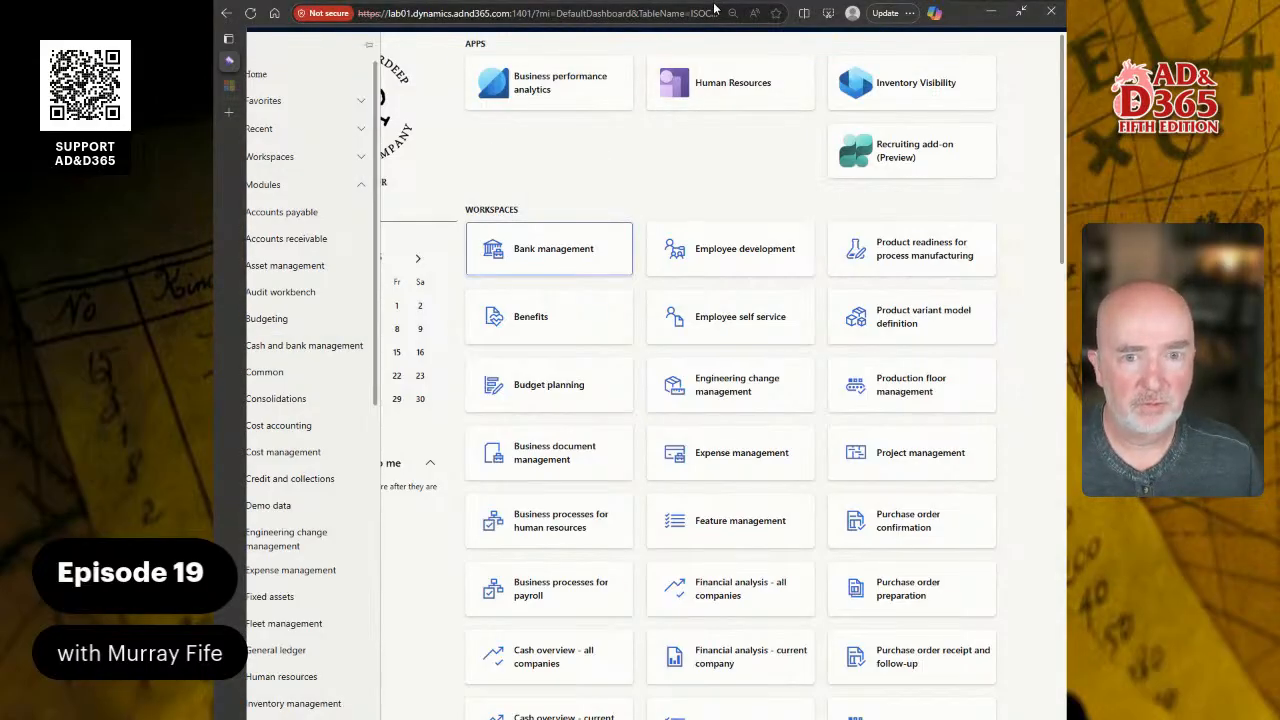
click(251, 14)
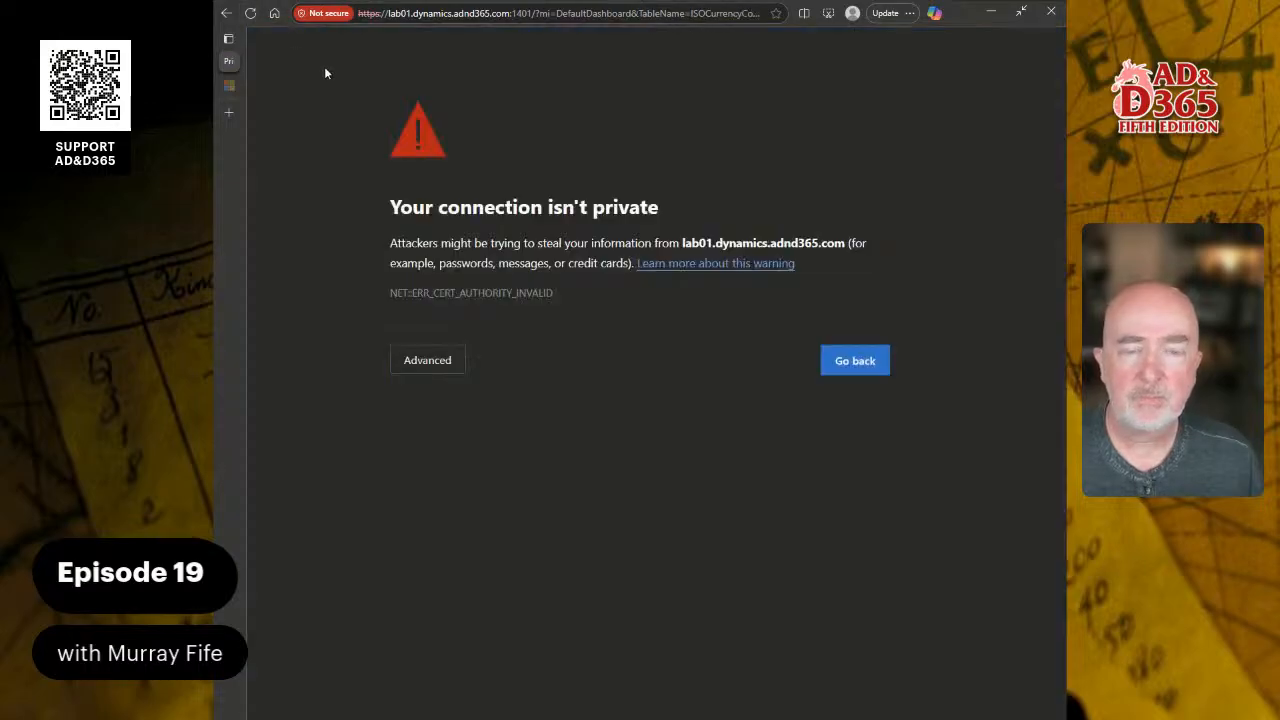
click(418, 358)
click(490, 494)
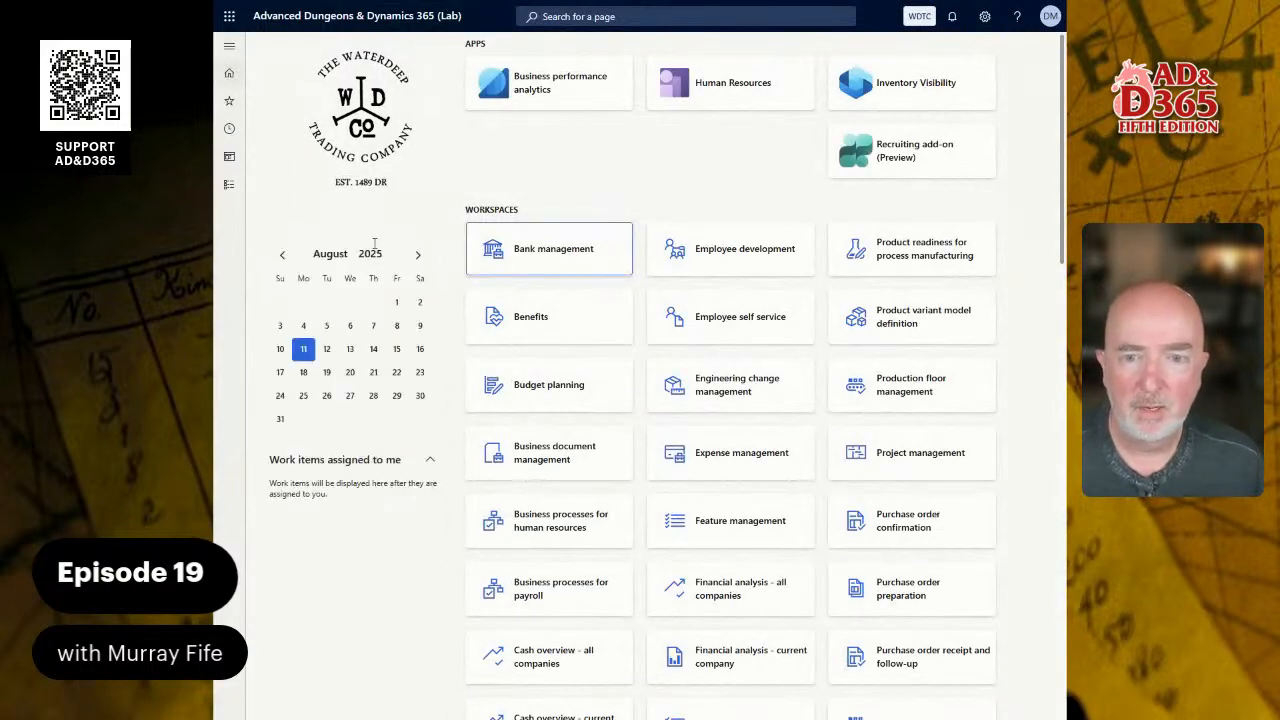
- Open the Bank groups setup page of the Cash and bank management module
click(229, 184)
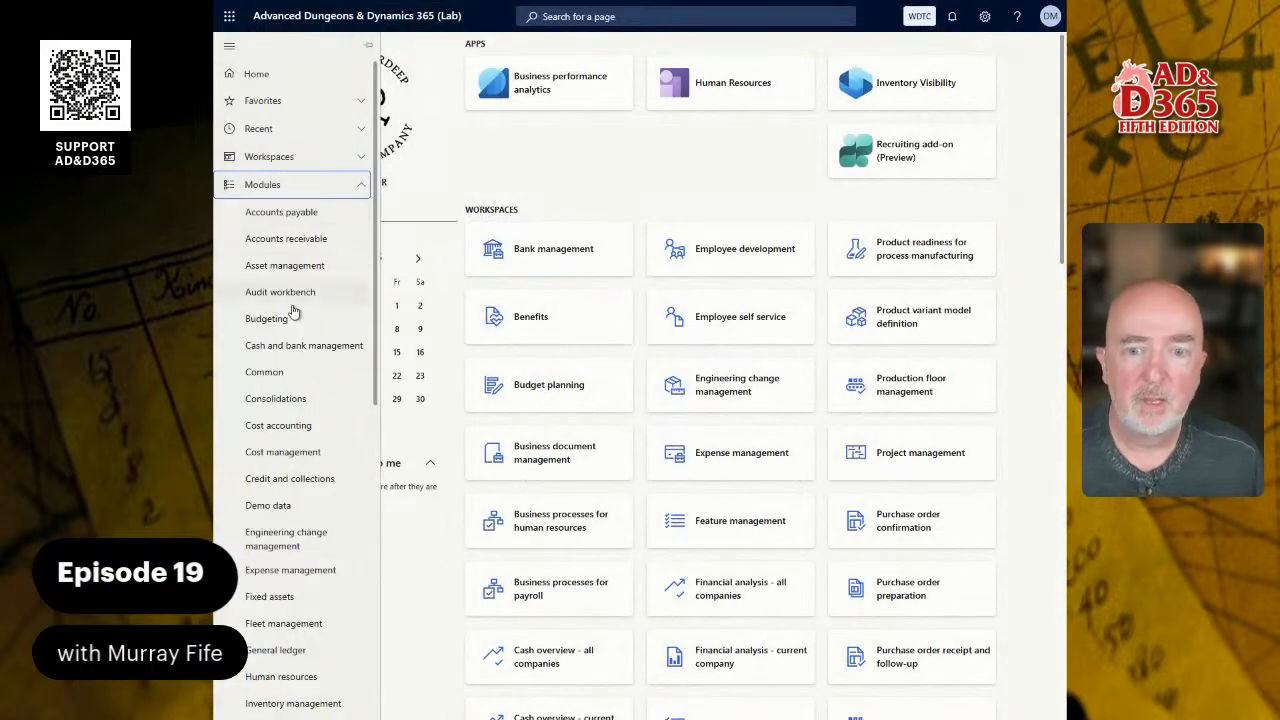
click(300, 343)
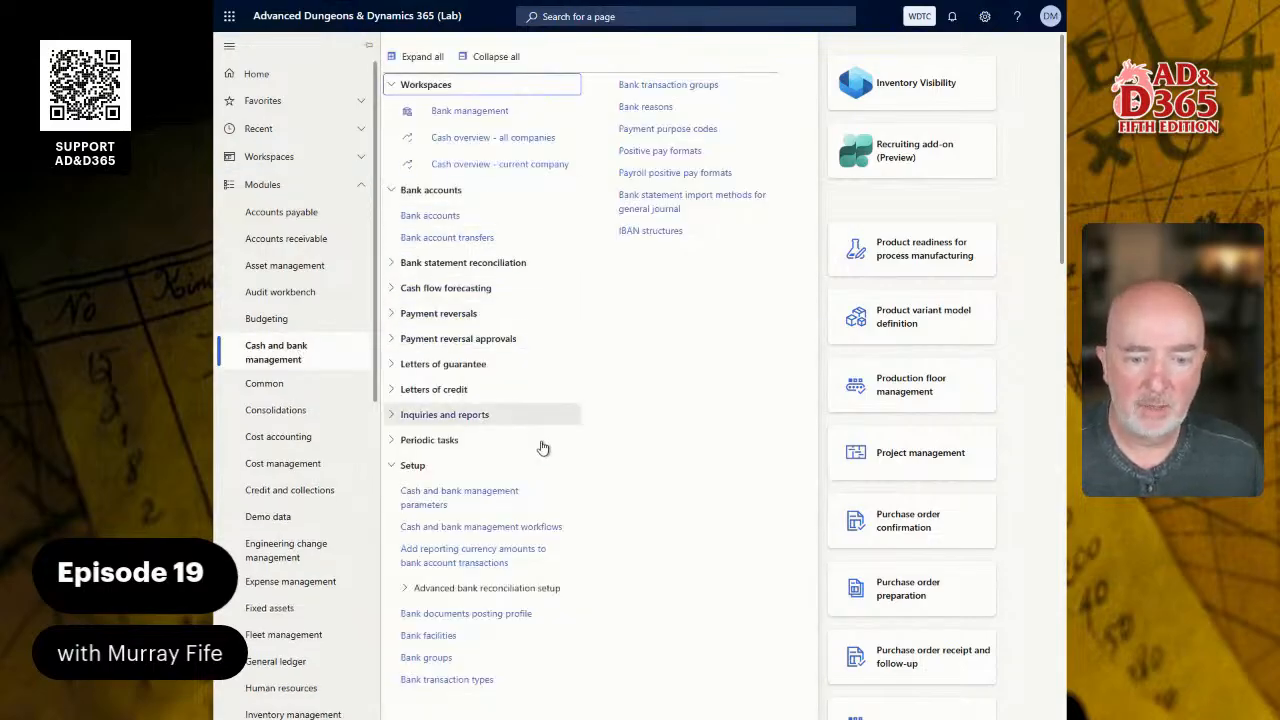
click(428, 657)
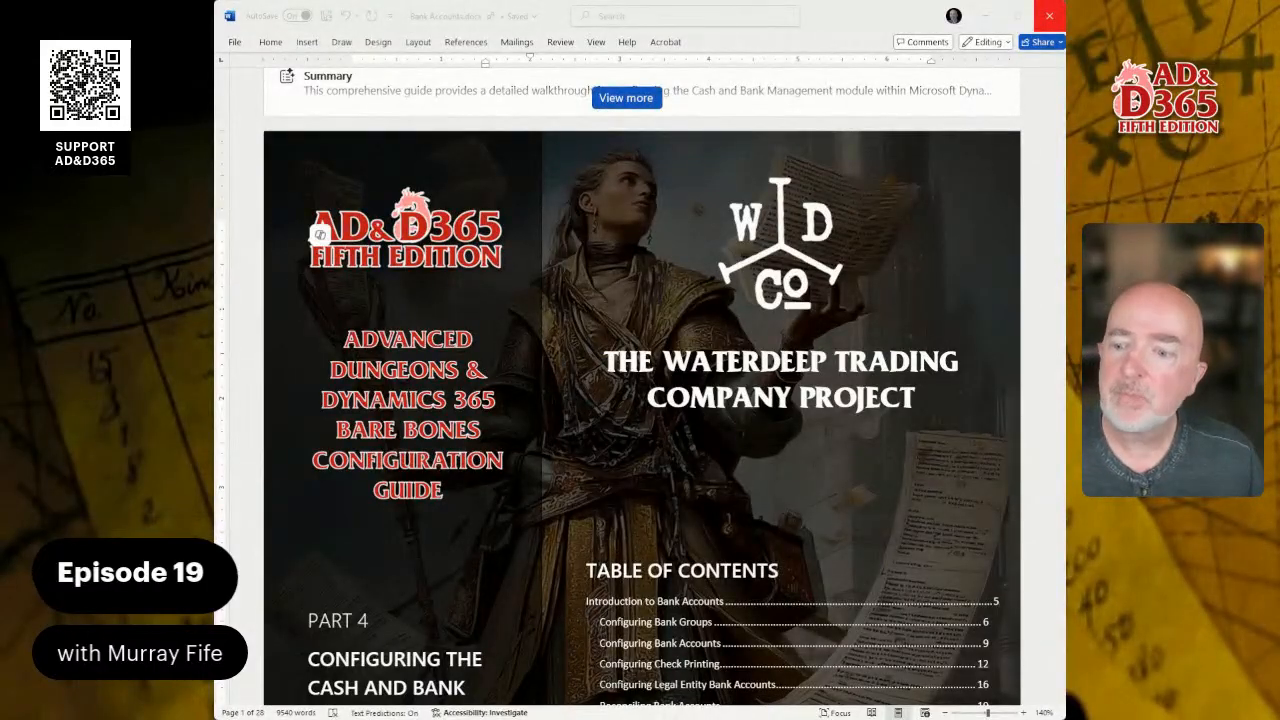
- Switch to Bank Accounts.docx in Word and go through Configuring Bank Groups to the Faerûnian bank group reference table
scroll(641, 387, down, 1)
click(985, 588)
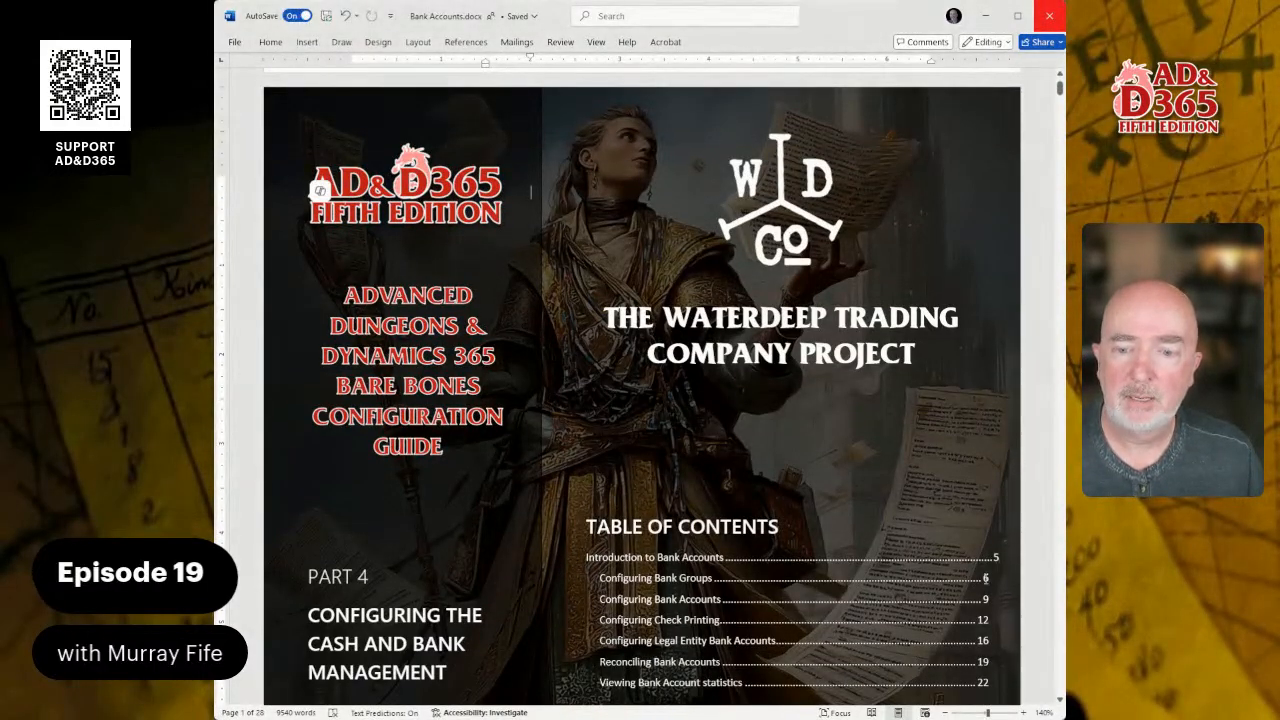
ctrl+click(985, 588)
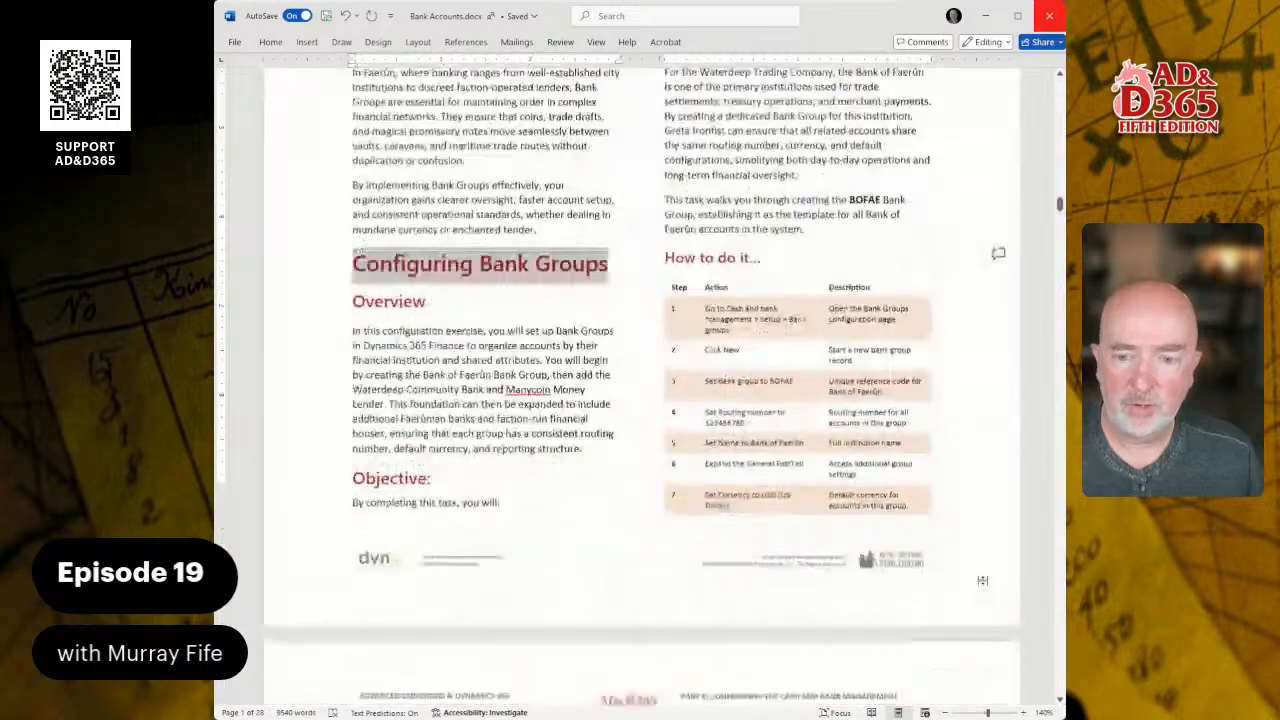
scroll(660, 378, down, 12)
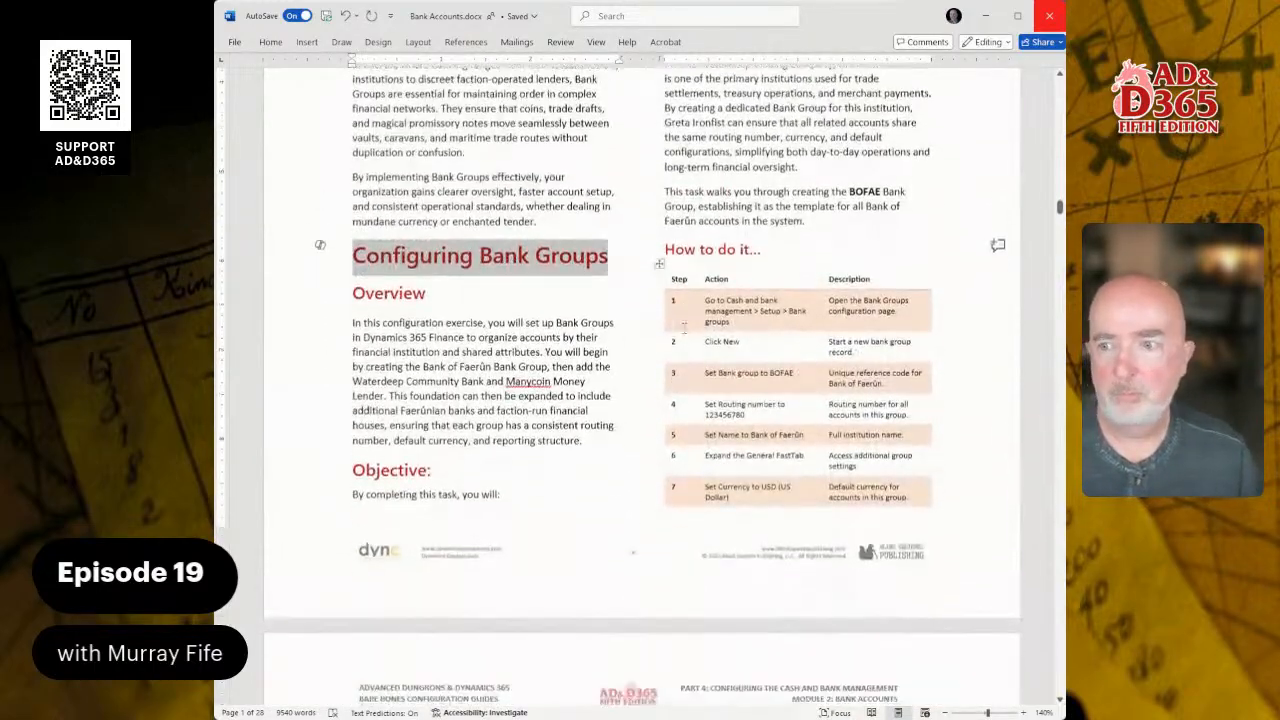
scroll(680, 306, down, 6)
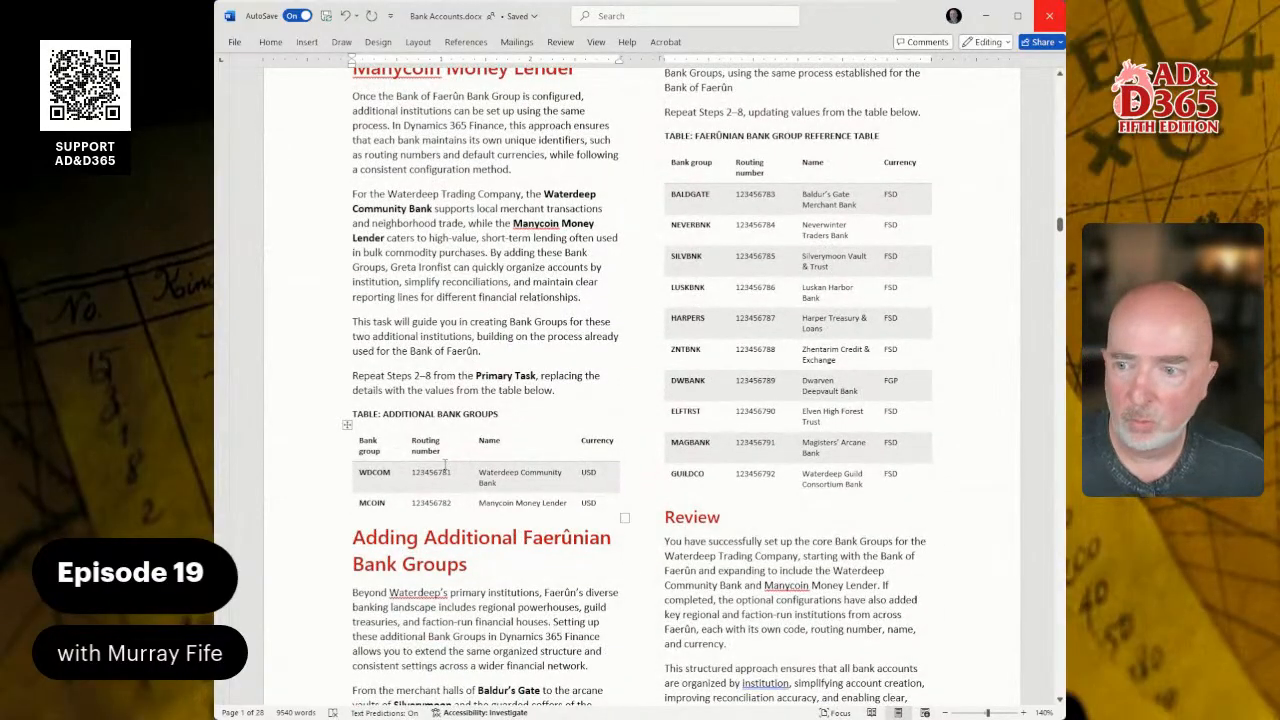
- Look up the bank group code and name of the BALDGATE entry in the Faerûnian bank group reference table
click(693, 195)
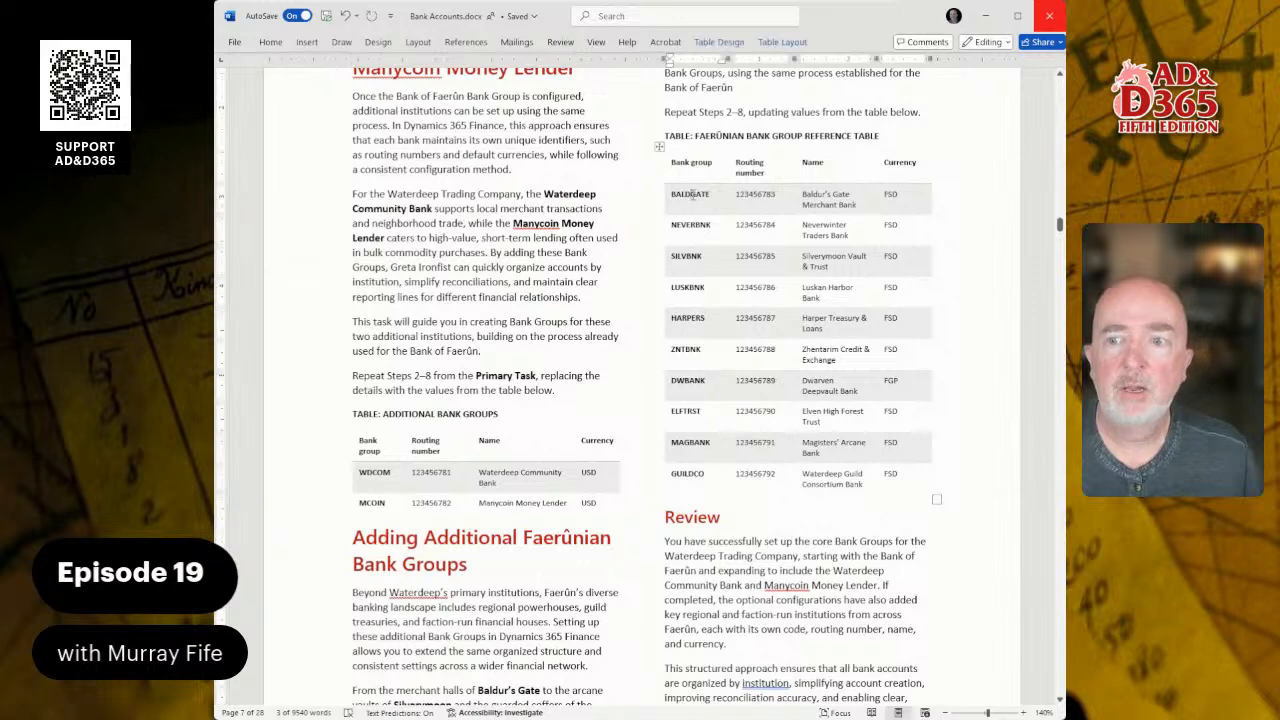
double_click(680, 194)
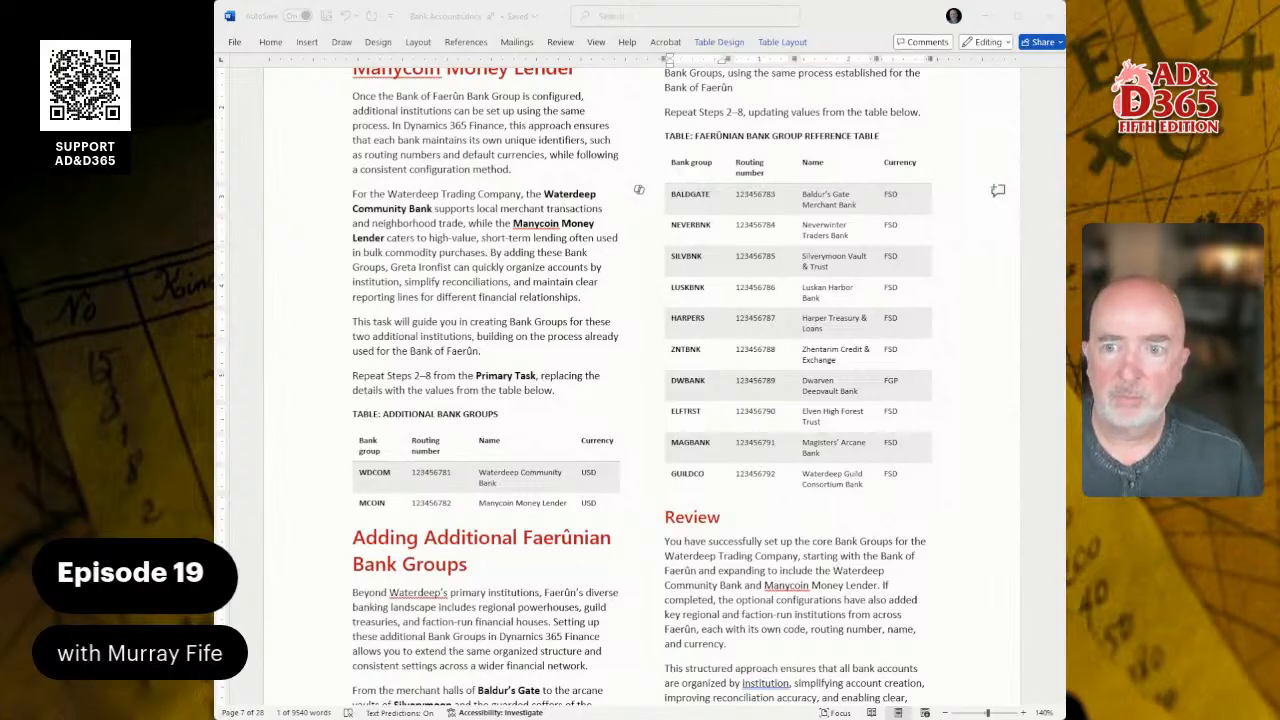
key(alt+Tab)
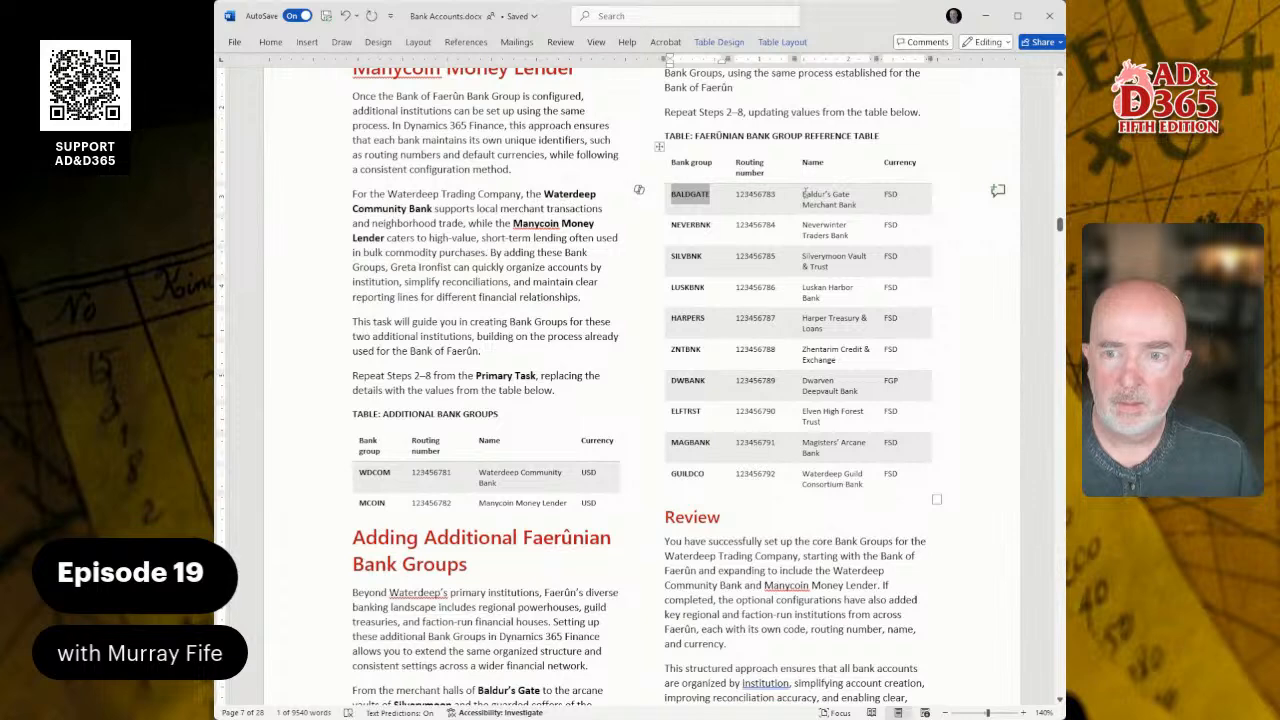
drag(804, 193, 886, 204)
click(1135, 100)
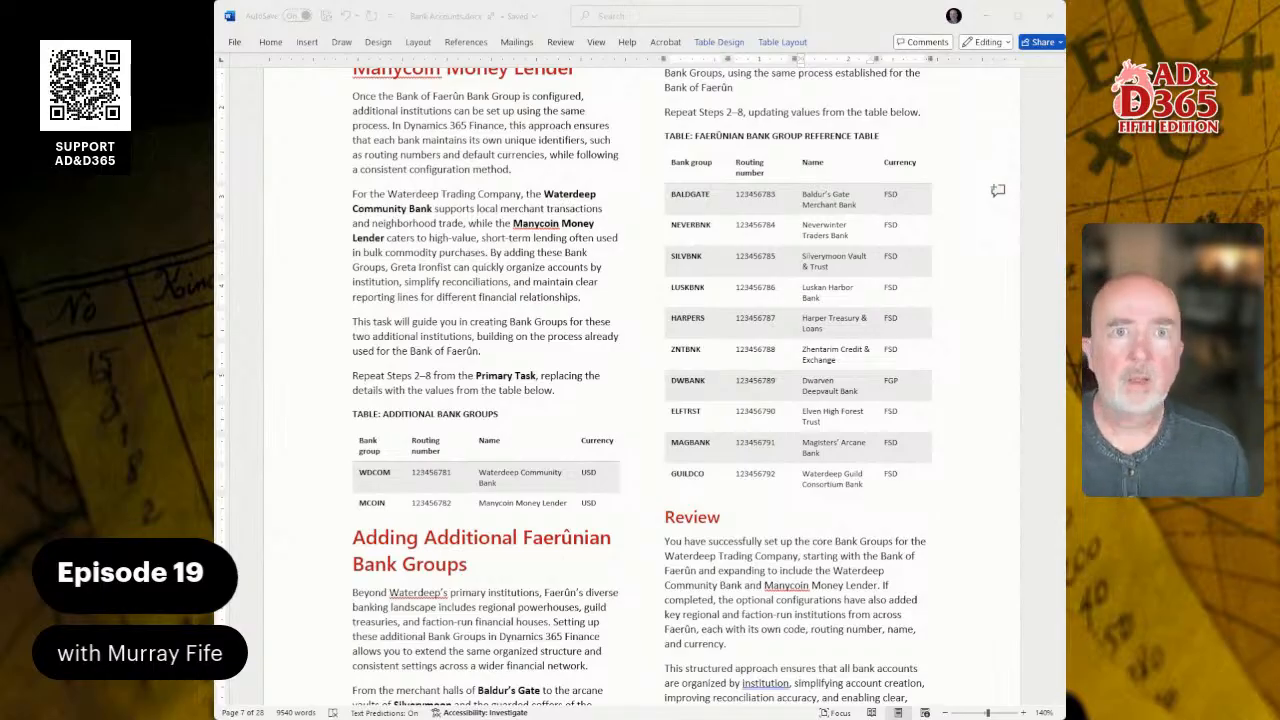
- Switch back to Dynamics 365 and name the BGMERCH bank group "Baldur's Gate Merchant Bank"
key(alt+Tab)
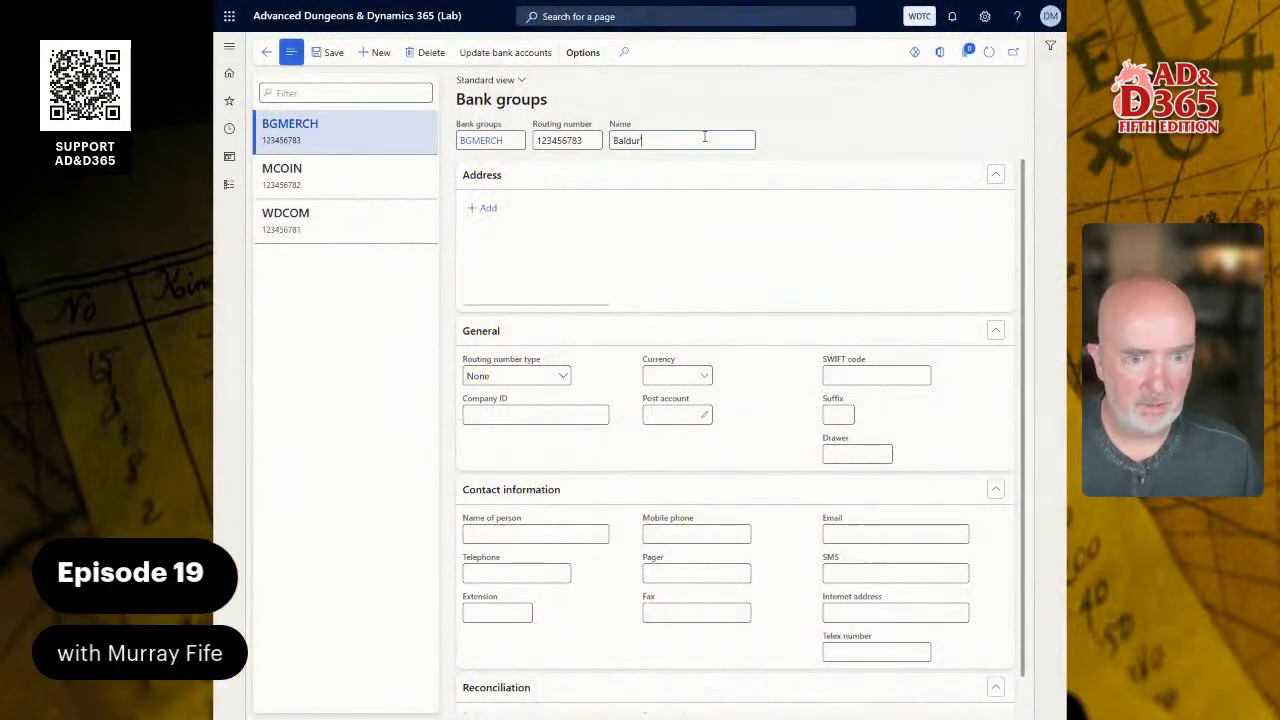
text('s Gate )
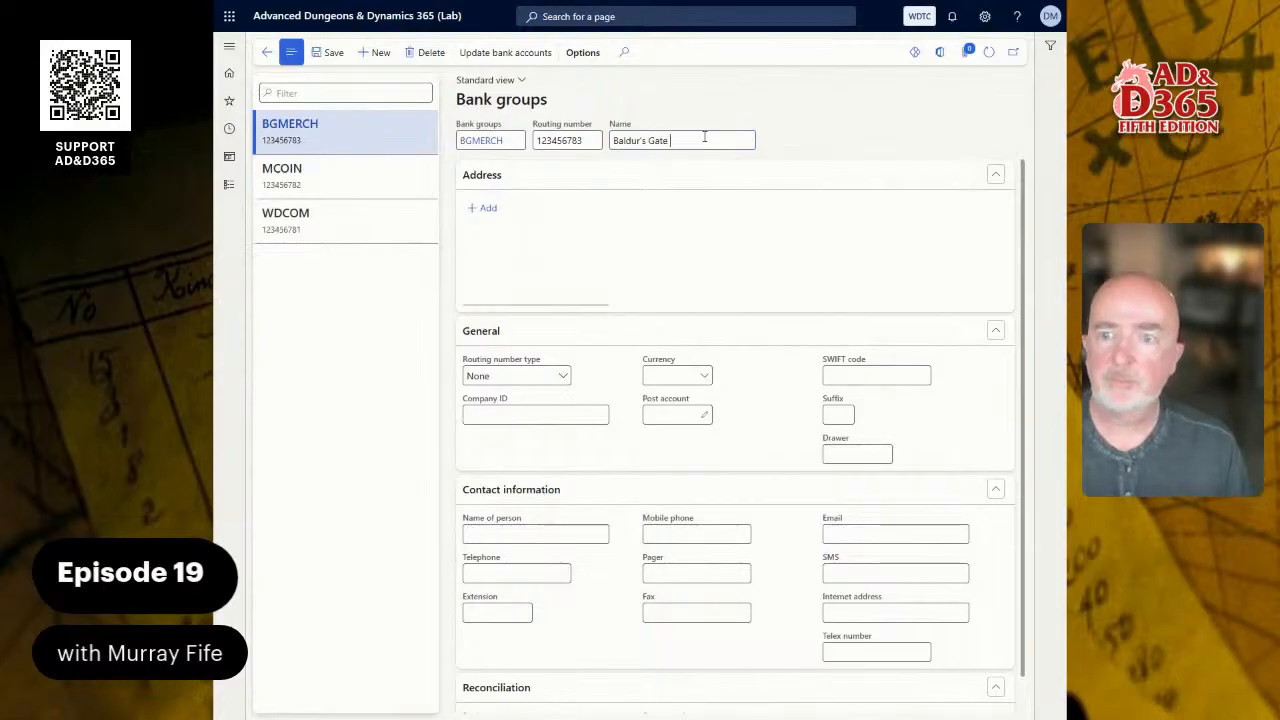
text(Merchan)
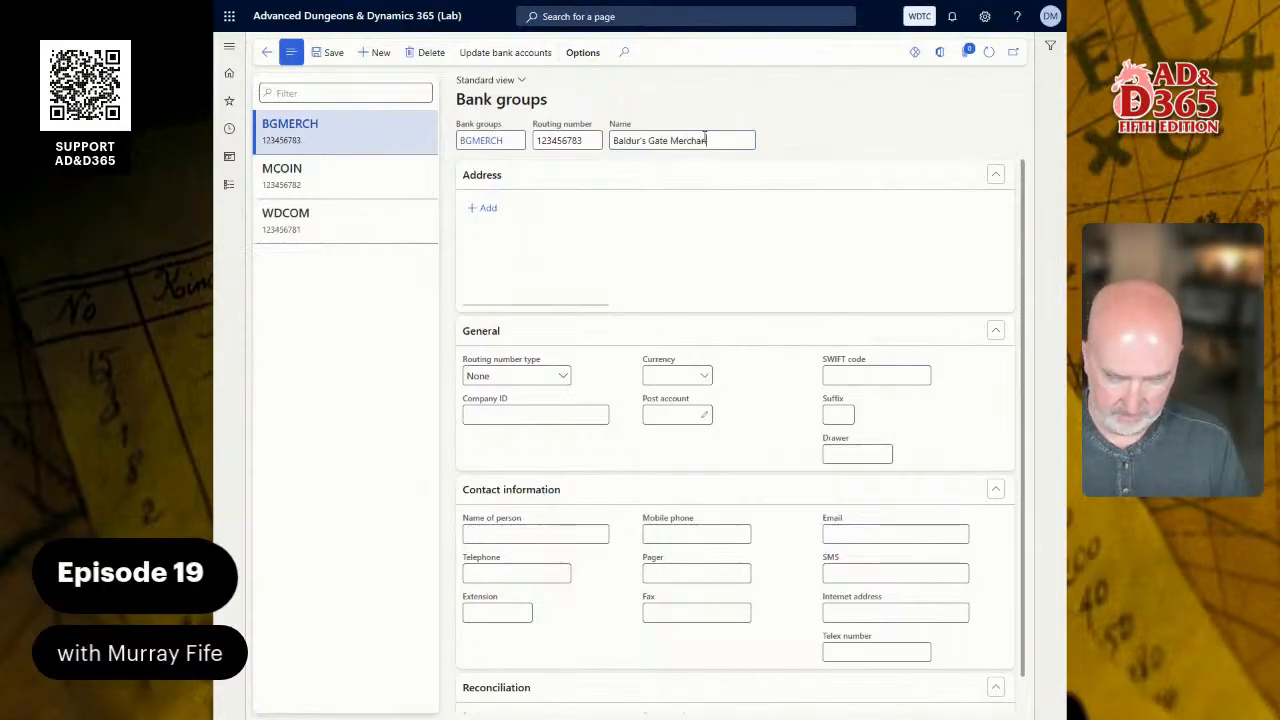
text(t Bank)
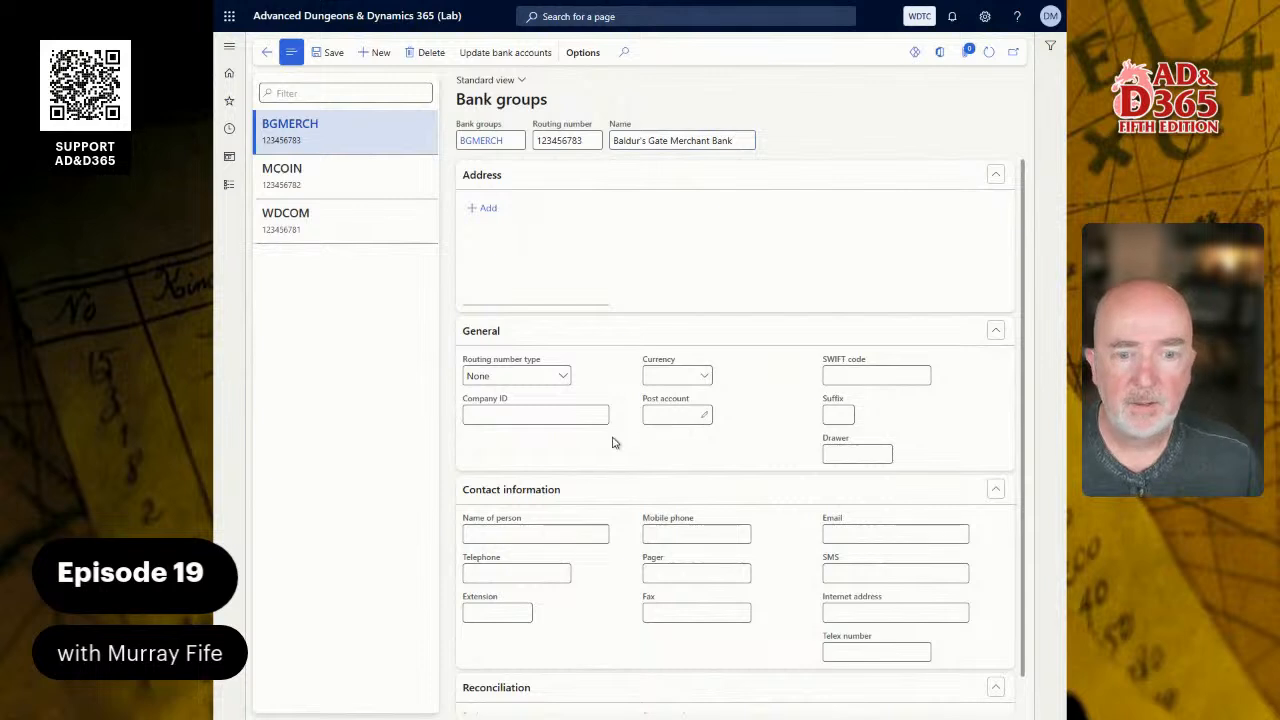
- Set the BGMERCH bank group's currency to FSD, Faerûn Standard Dollar
click(705, 375)
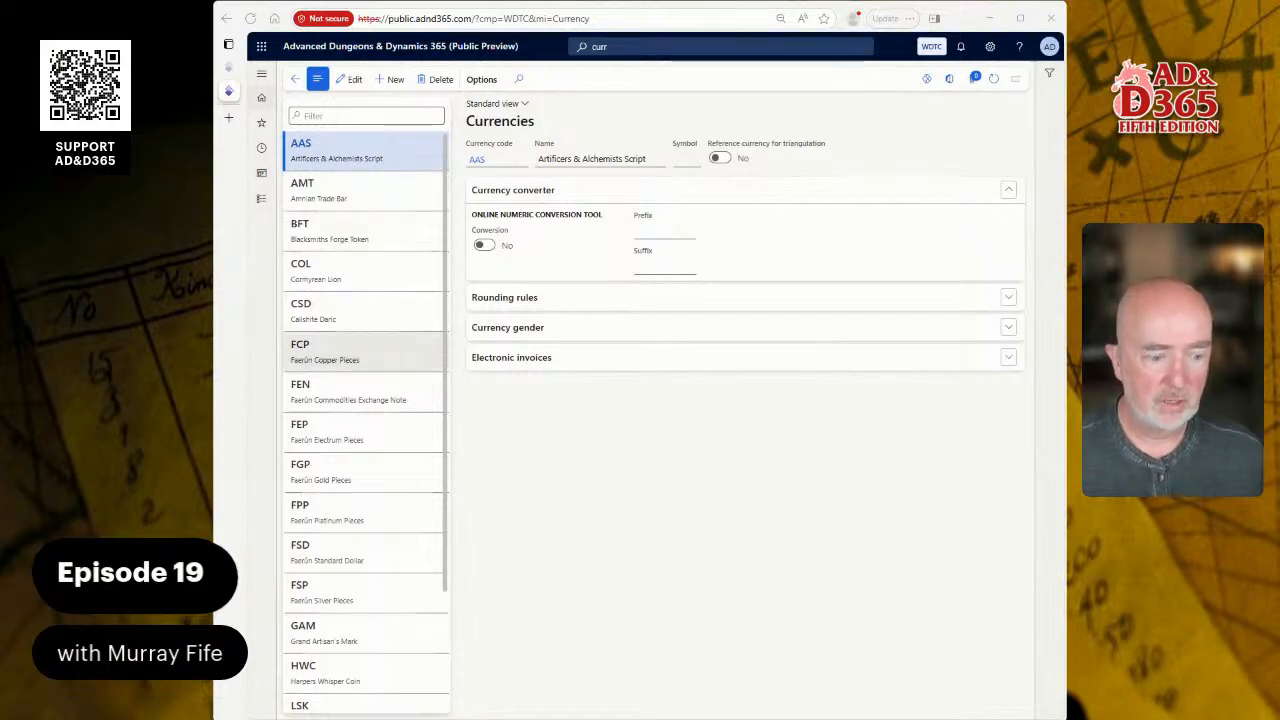
scroll(365, 352, down, 2)
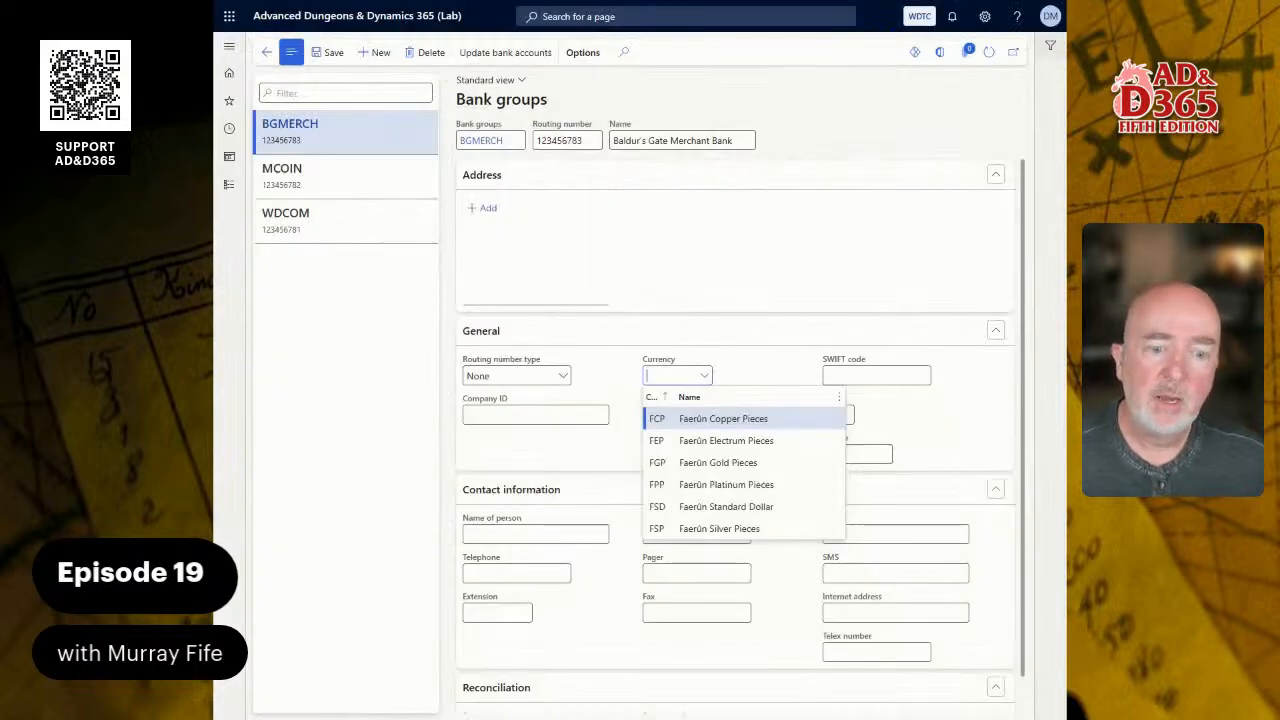
click(712, 507)
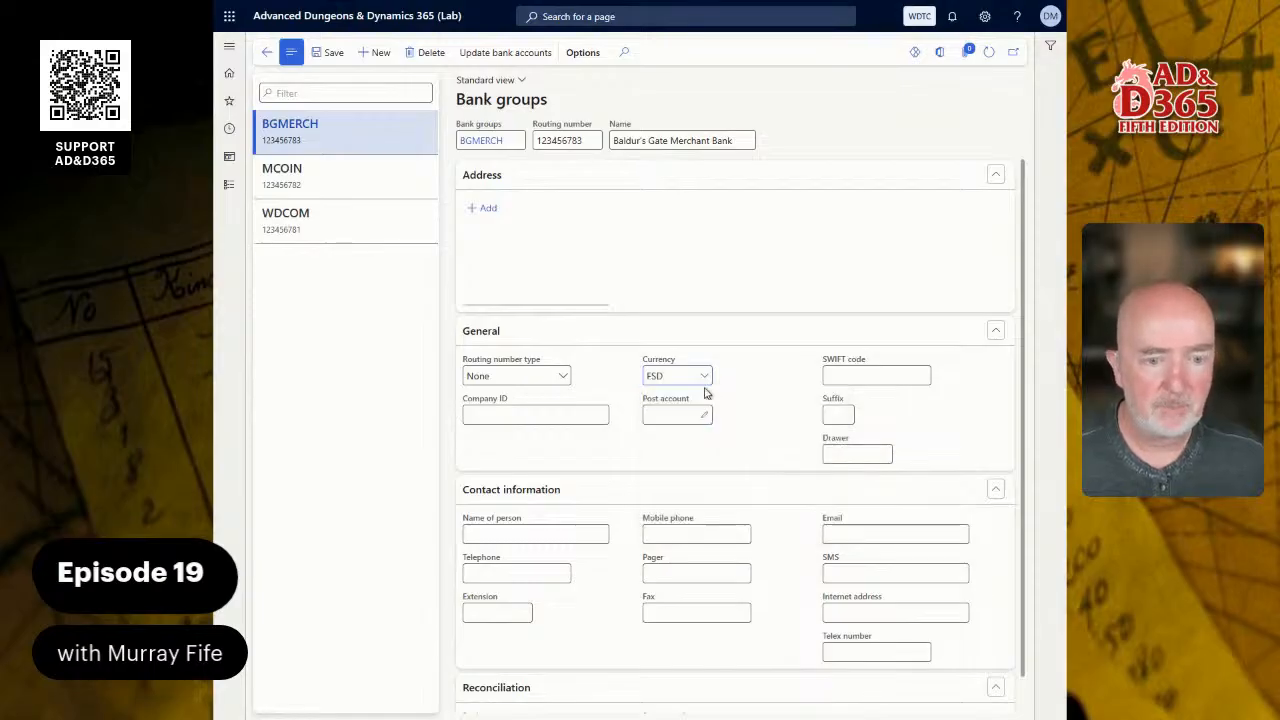
- Change the BGMERCH bank group's currency to FGP, Faerûn Gold Pieces
click(704, 380)
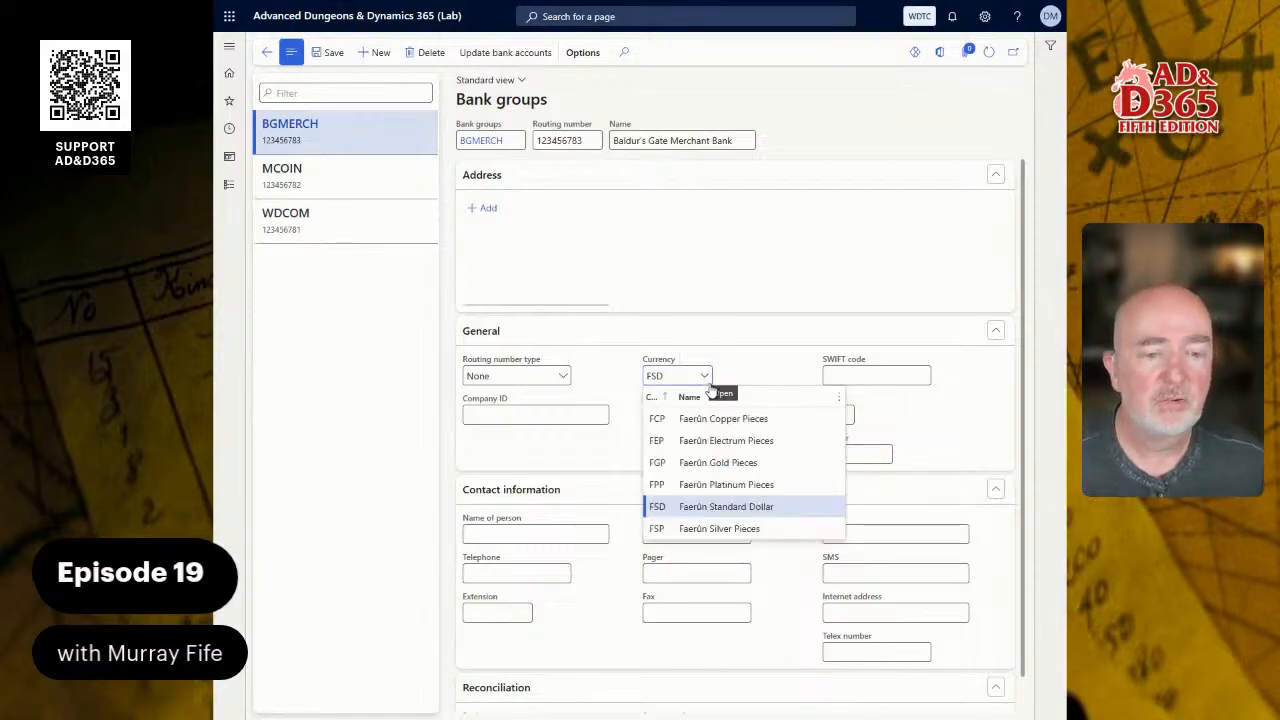
click(703, 466)
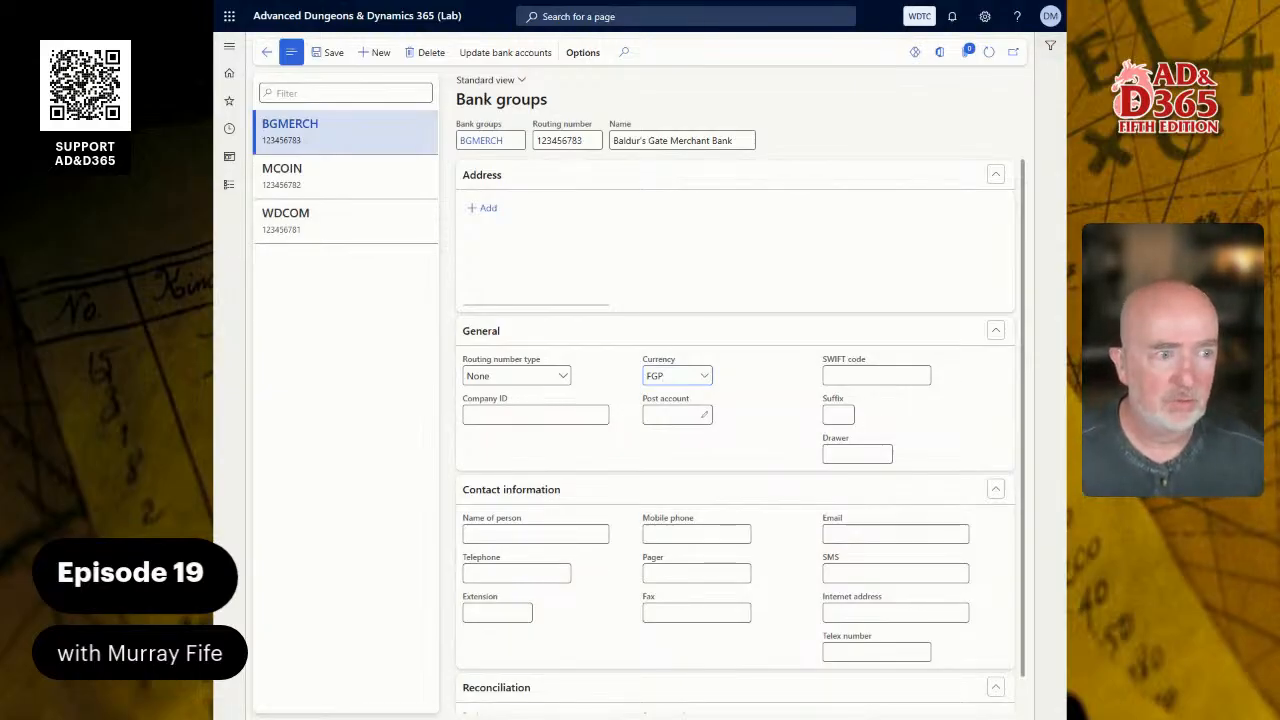
- Switch to the Word guide and read the bank accounts introduction and the operating bank account instructions
key(alt+Tab)
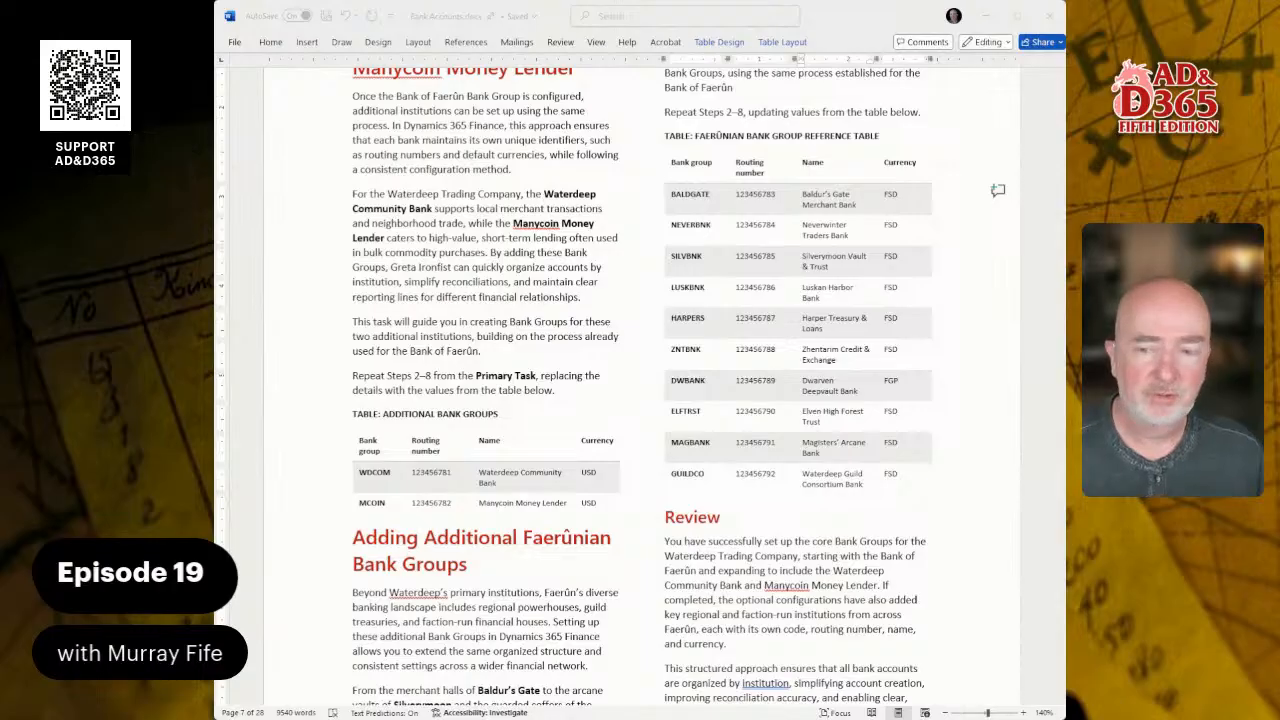
scroll(640, 390, down, 10)
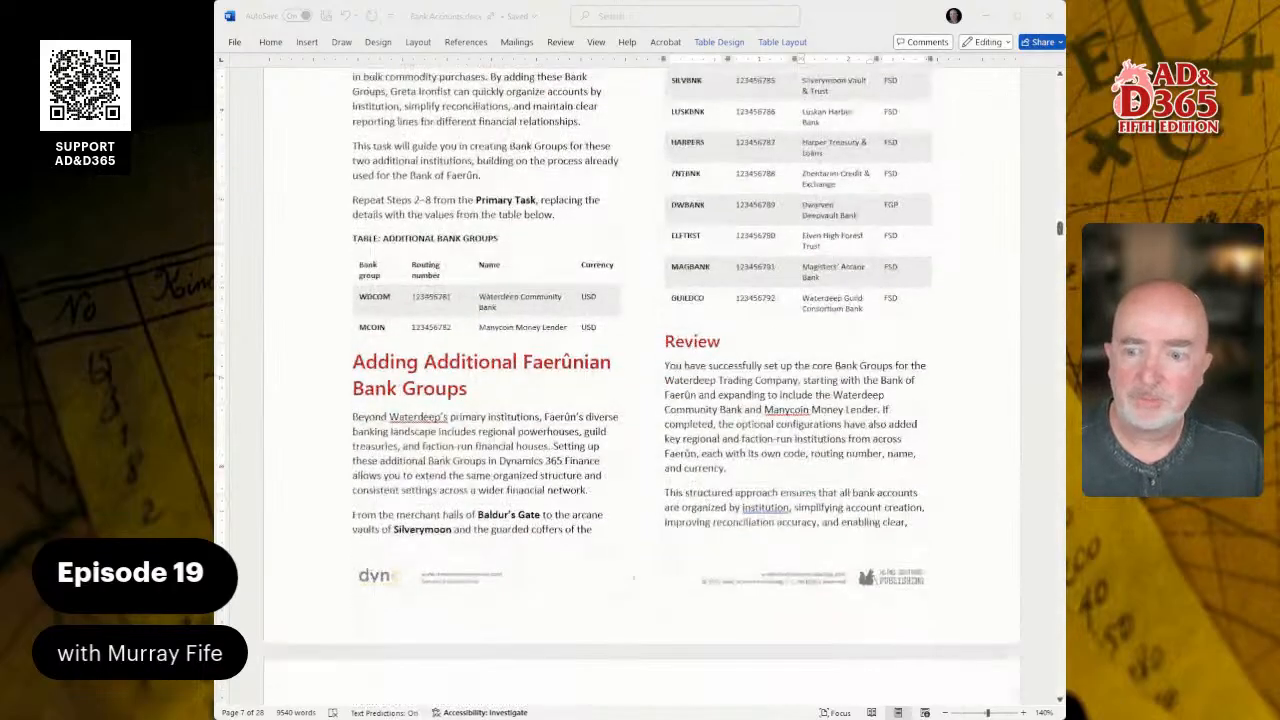
scroll(640, 390, down, 10)
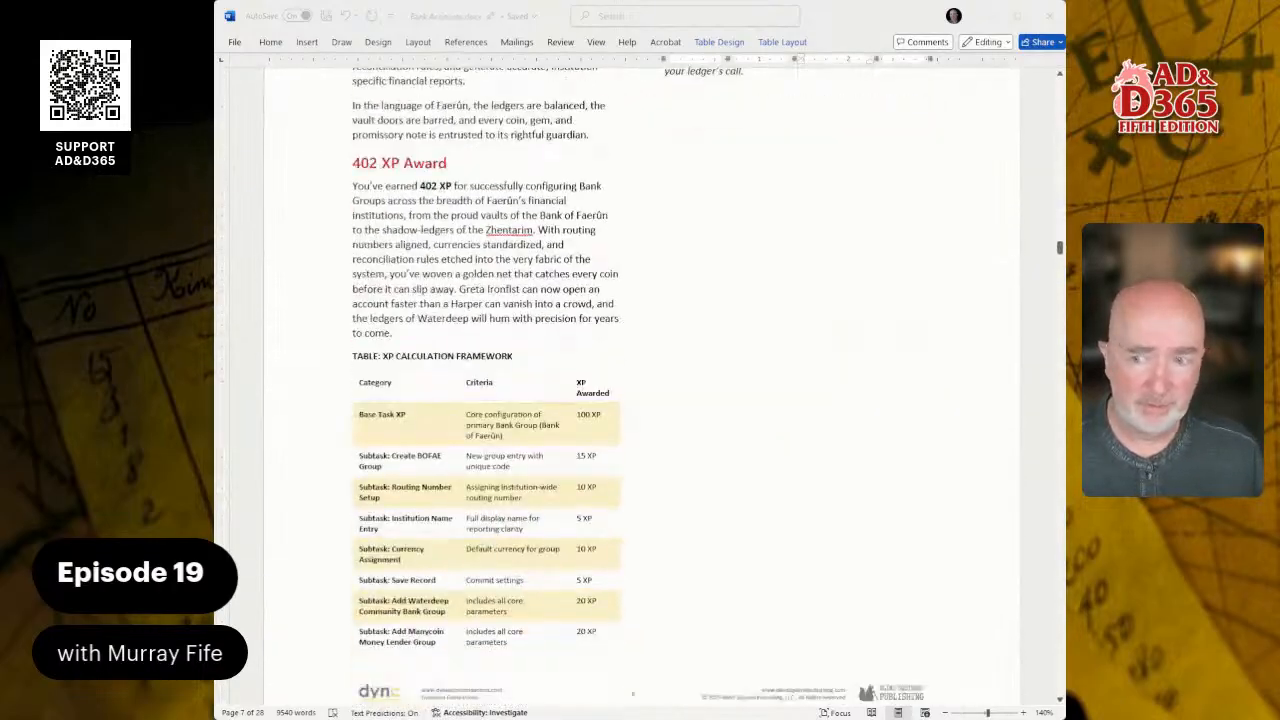
scroll(640, 390, down, 1)
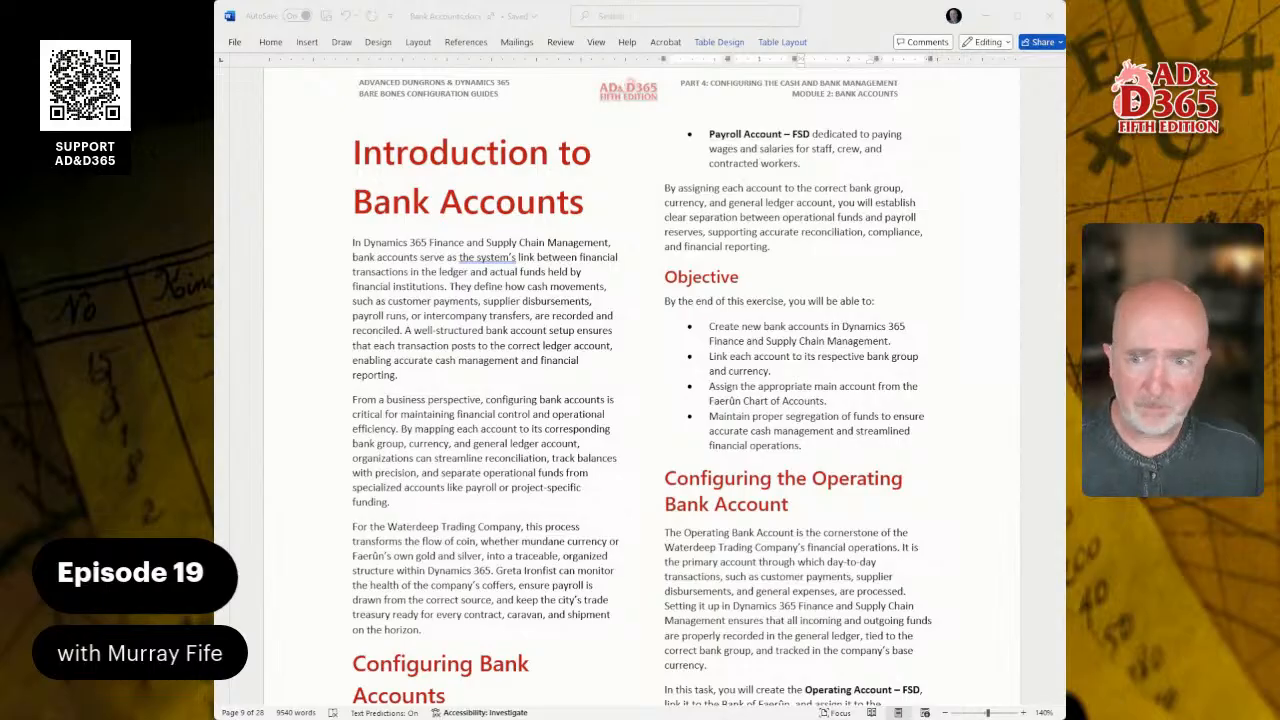
scroll(640, 380, down, 5)
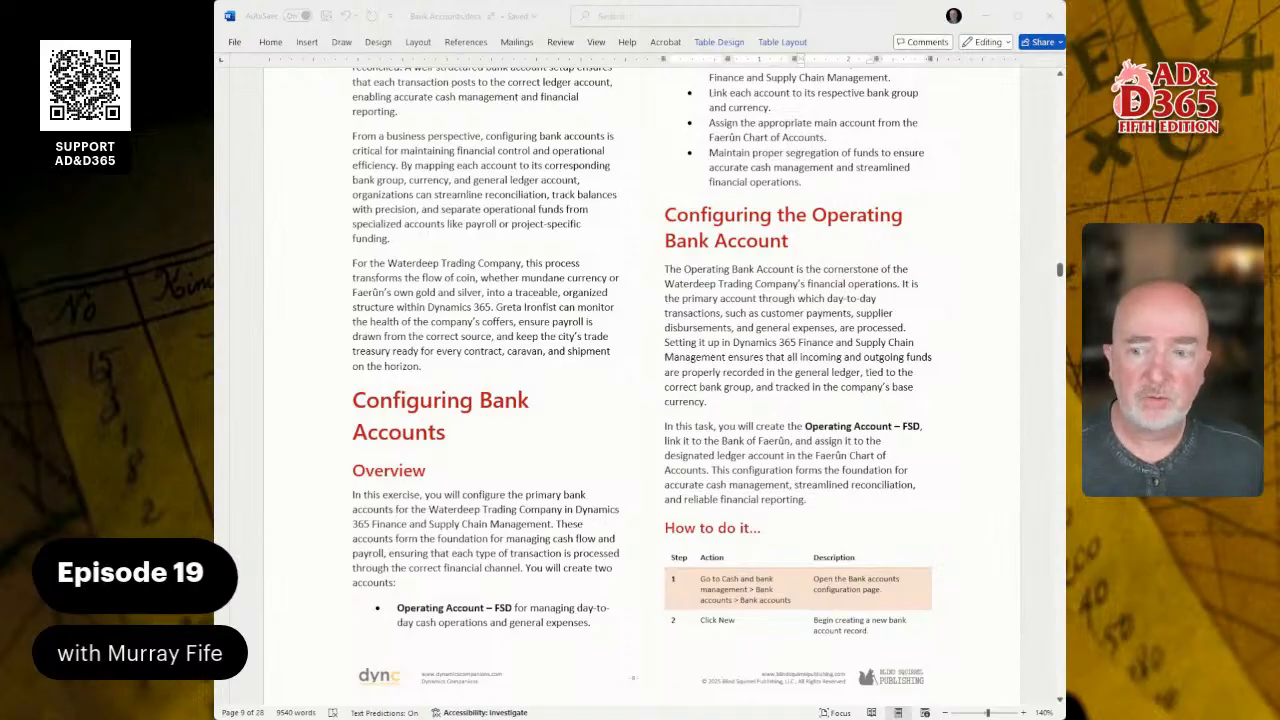
scroll(640, 380, up, 7)
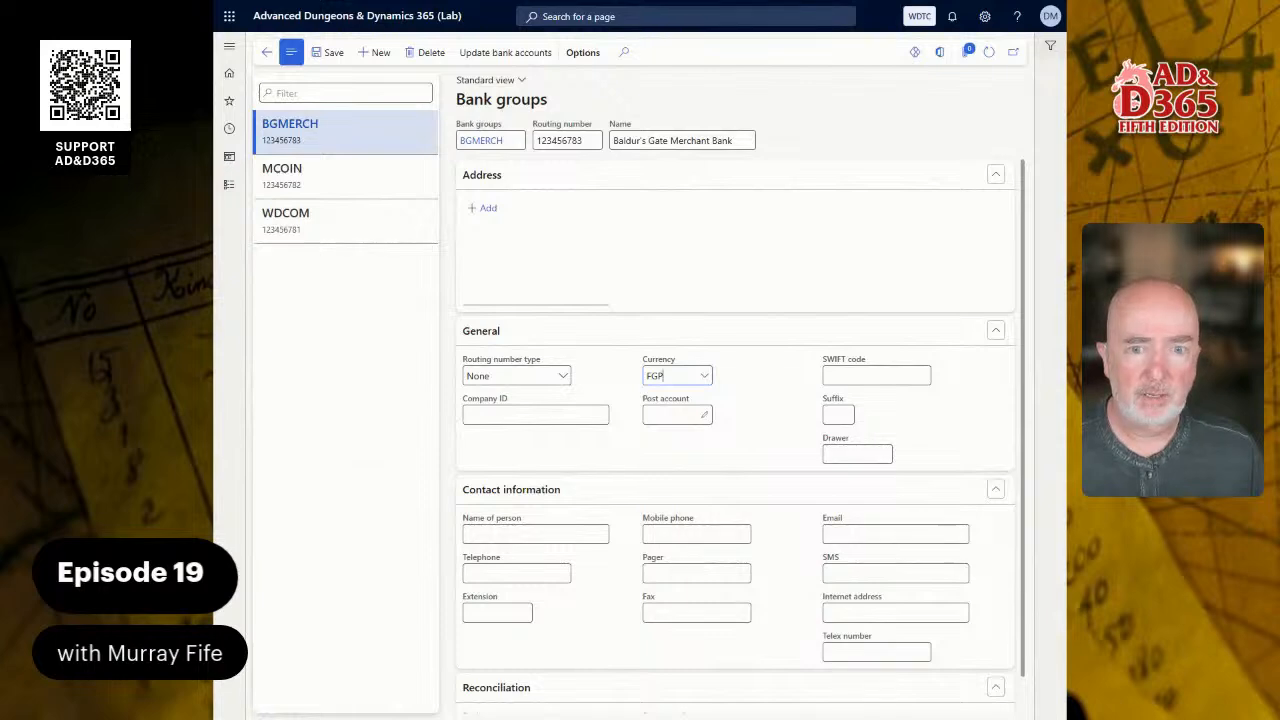
- Switch to Dynamics 365 and open the Bank accounts page in Cash and bank management
click(236, 188)
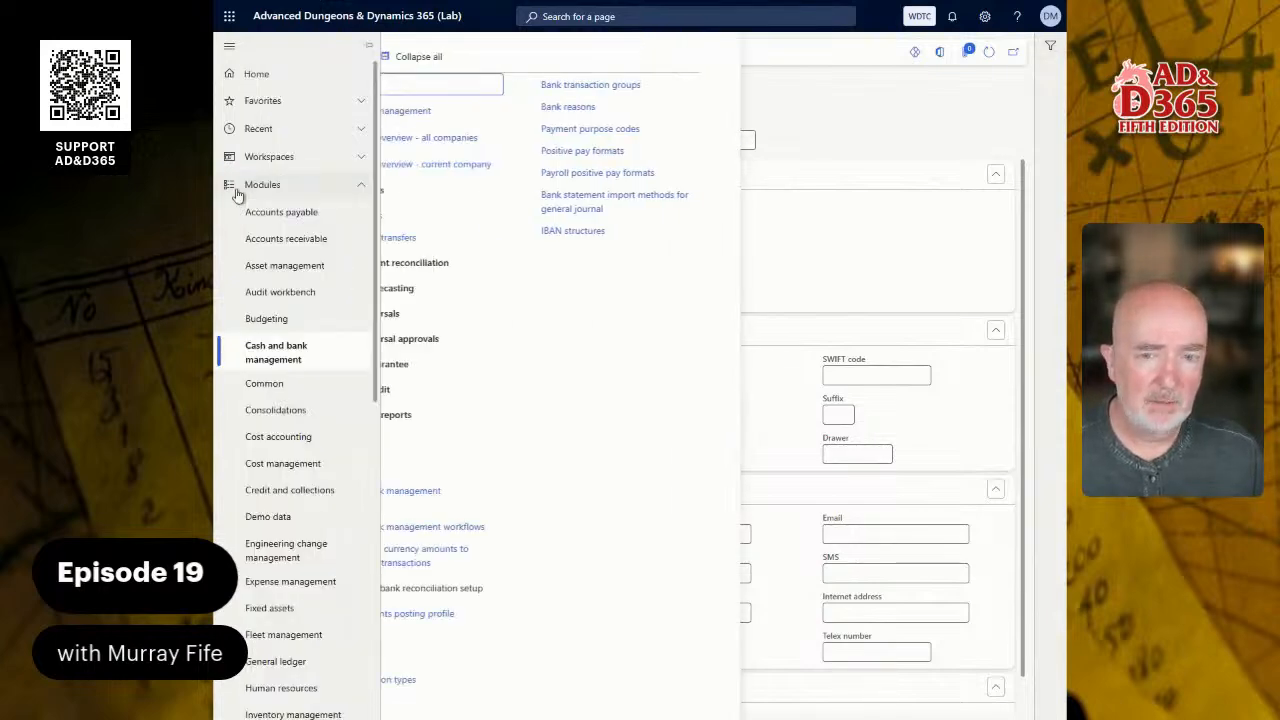
click(425, 215)
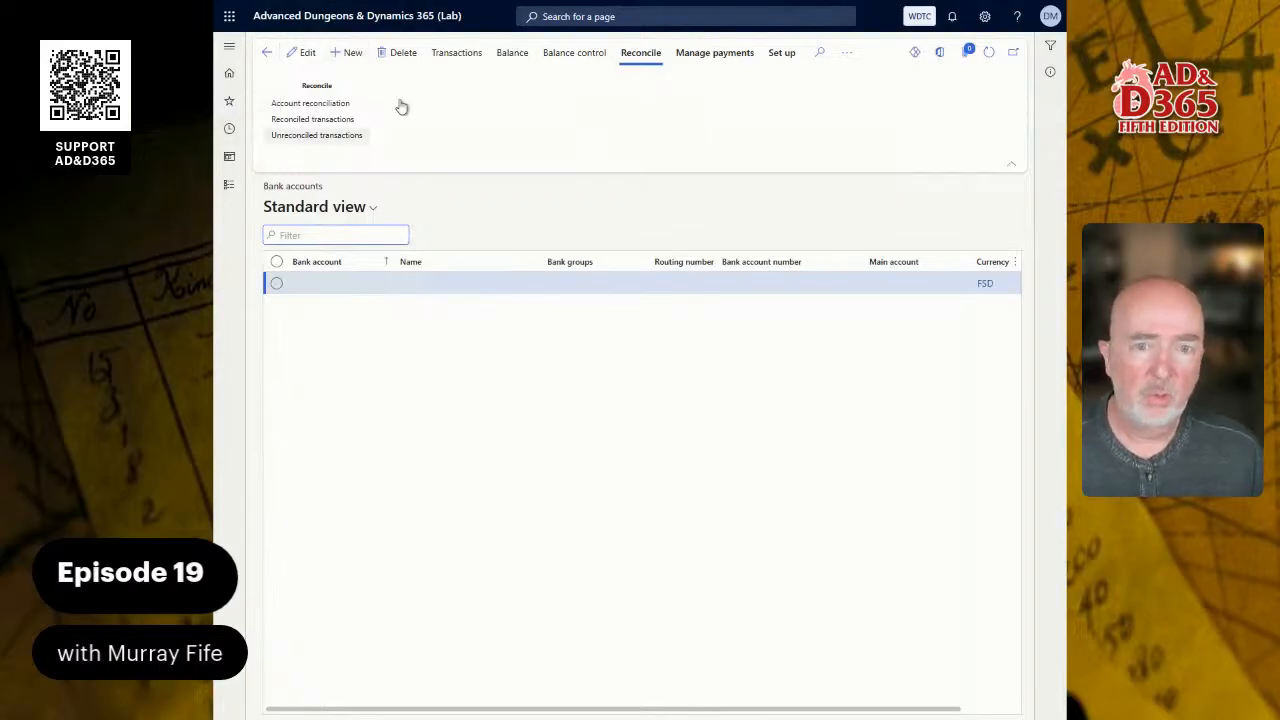
- Search the available pages for "bank acc" and check the Bank accounts entries
click(606, 18)
text(bank)
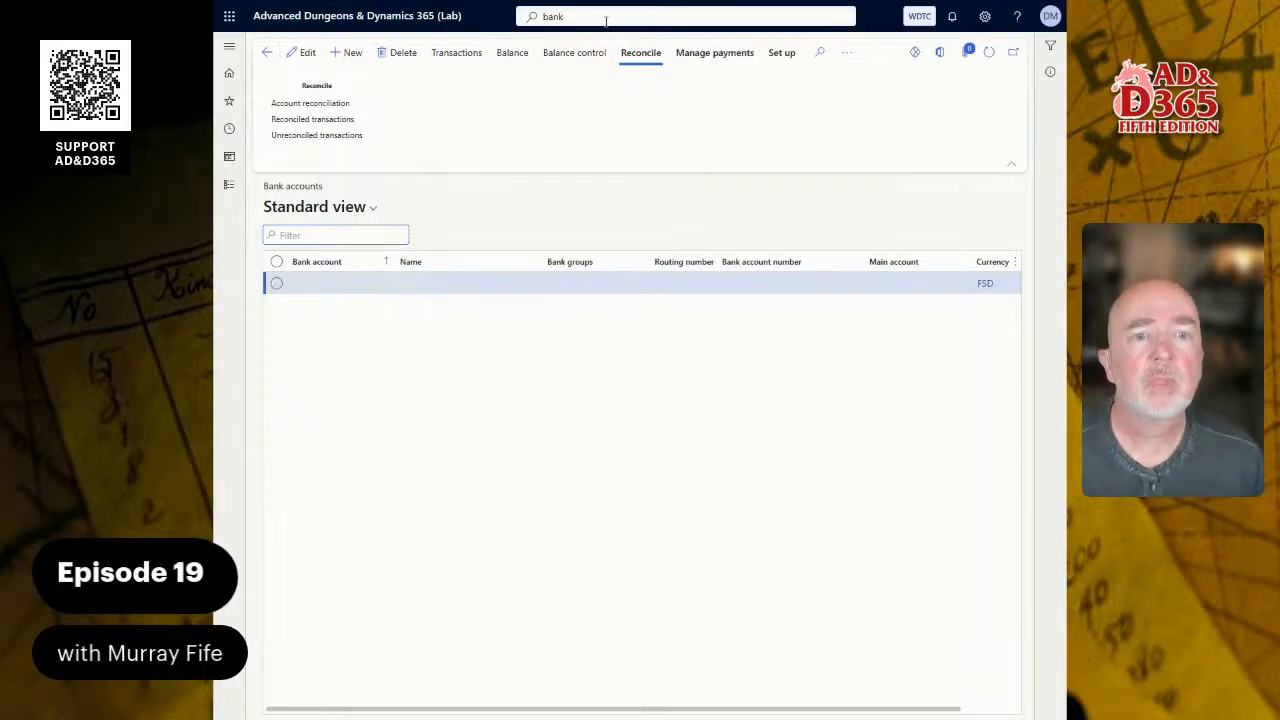
text( acc)
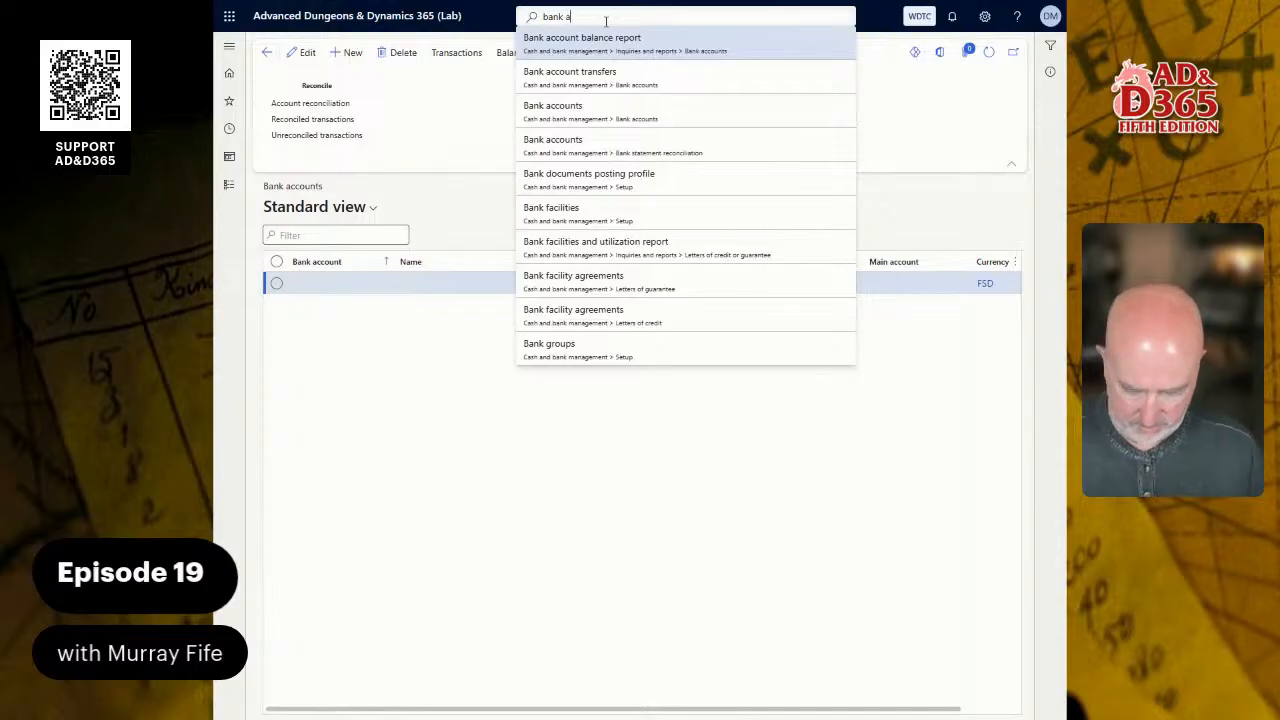
key(Down)
key(Down)
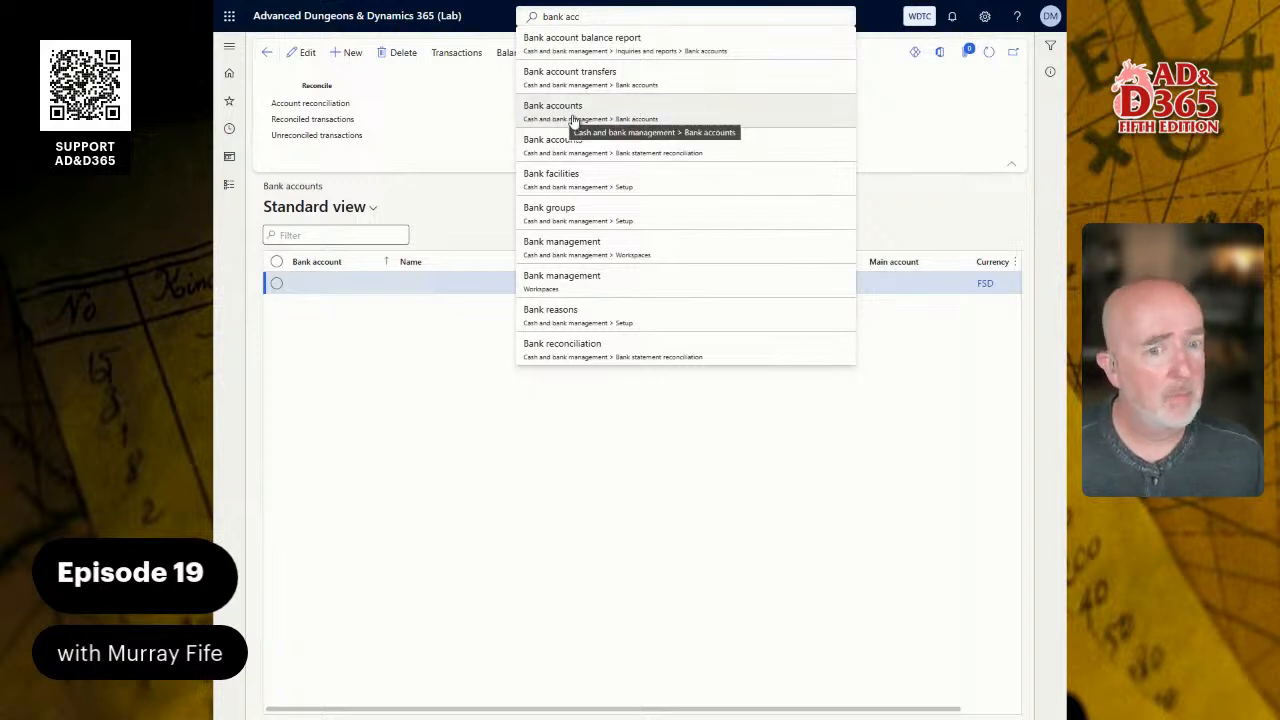
- Reopen the Bank accounts page and start a new record with OPER FSD as the bank account, keeping routing number type None
click(228, 185)
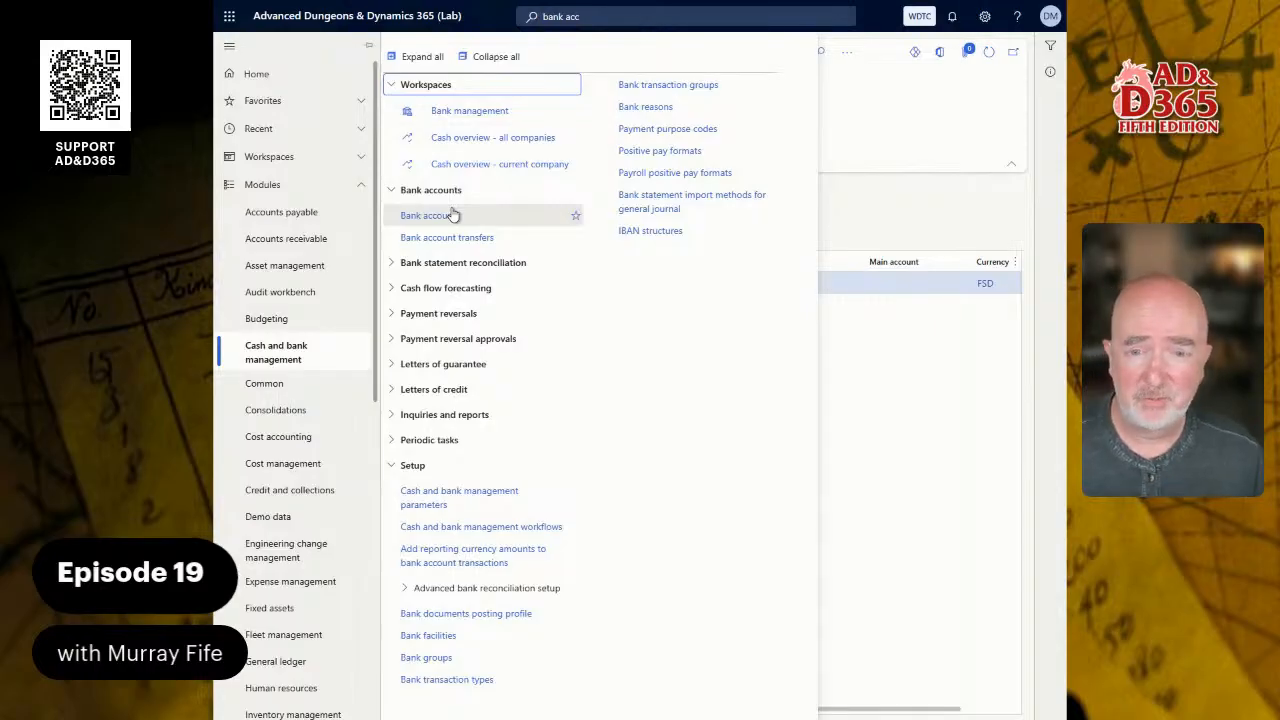
click(453, 215)
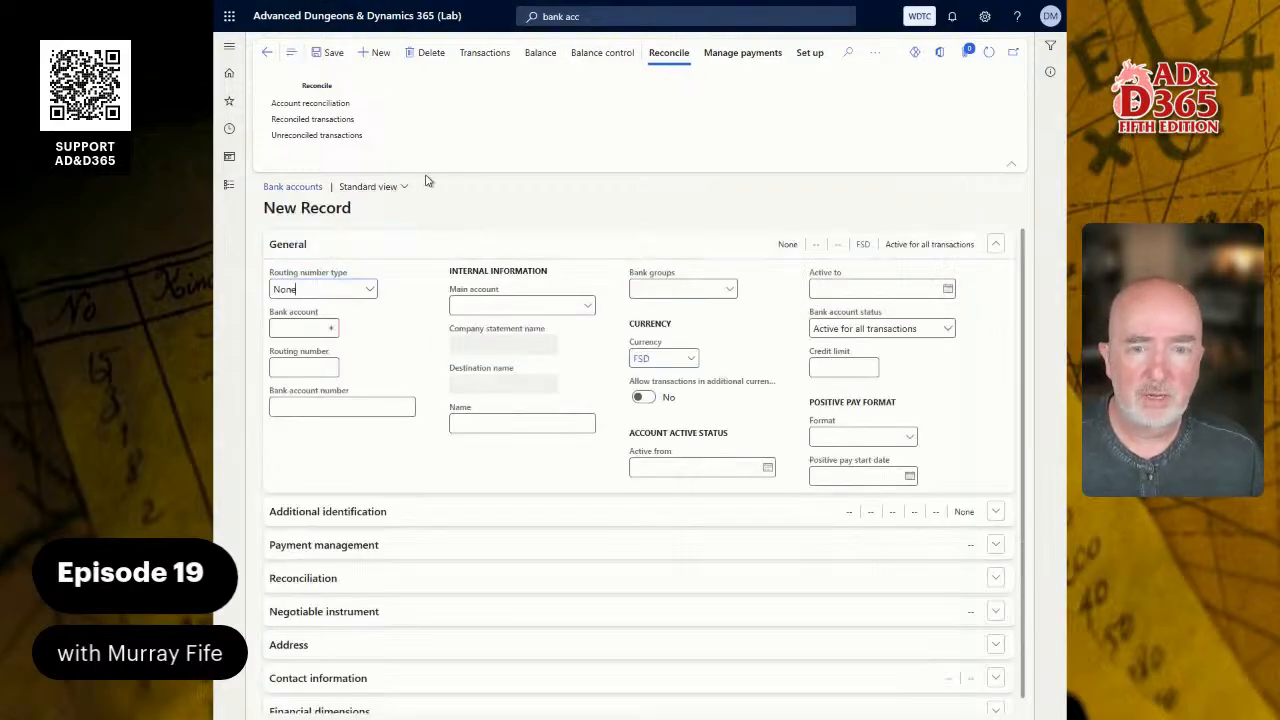
click(371, 290)
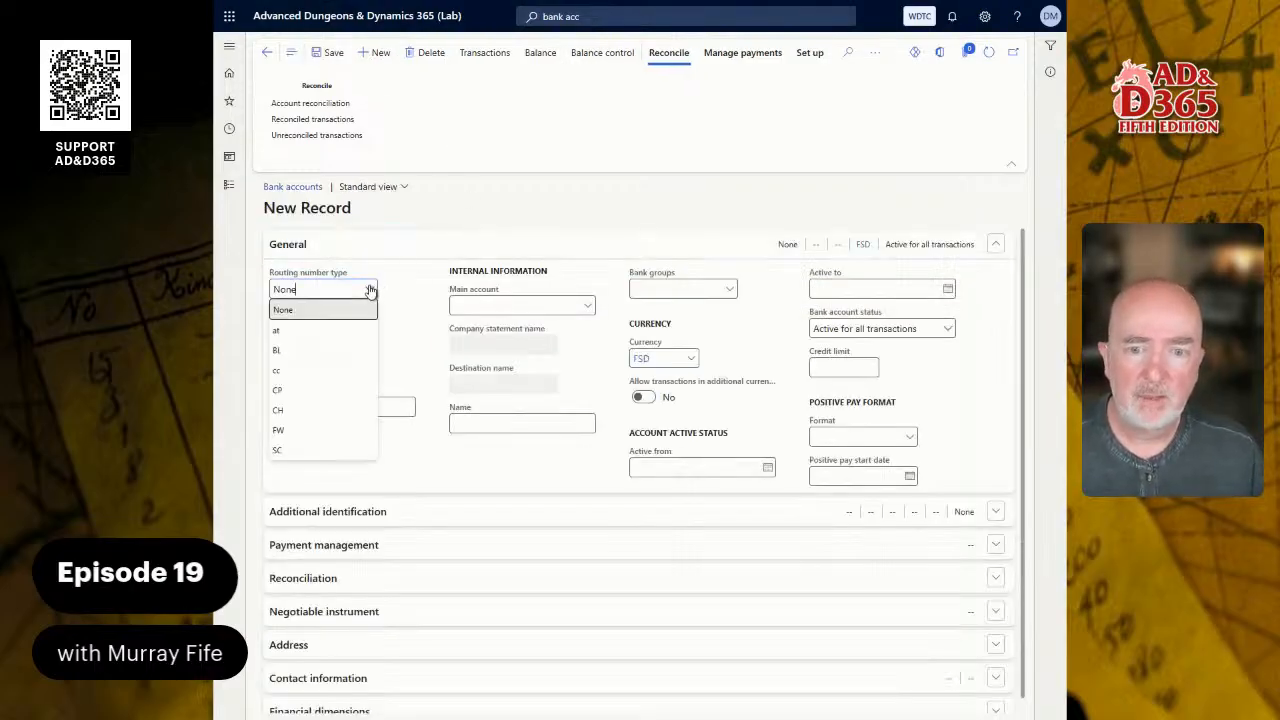
click(371, 290)
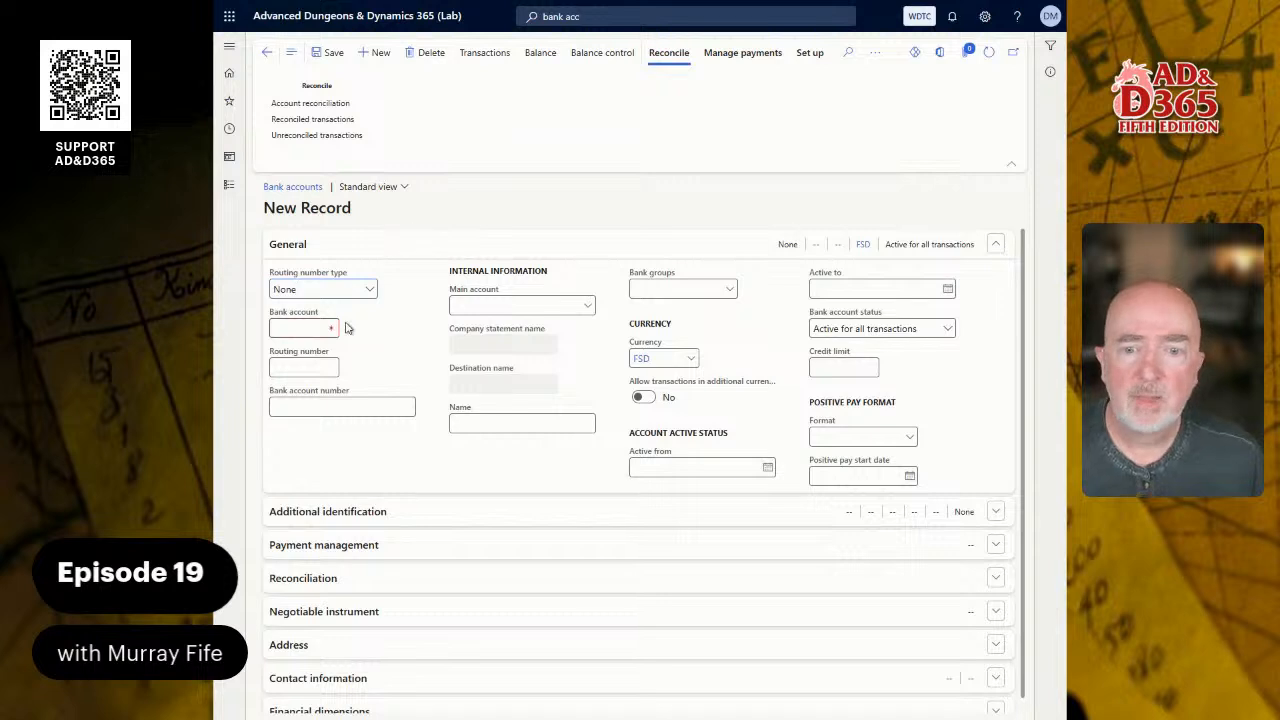
click(309, 326)
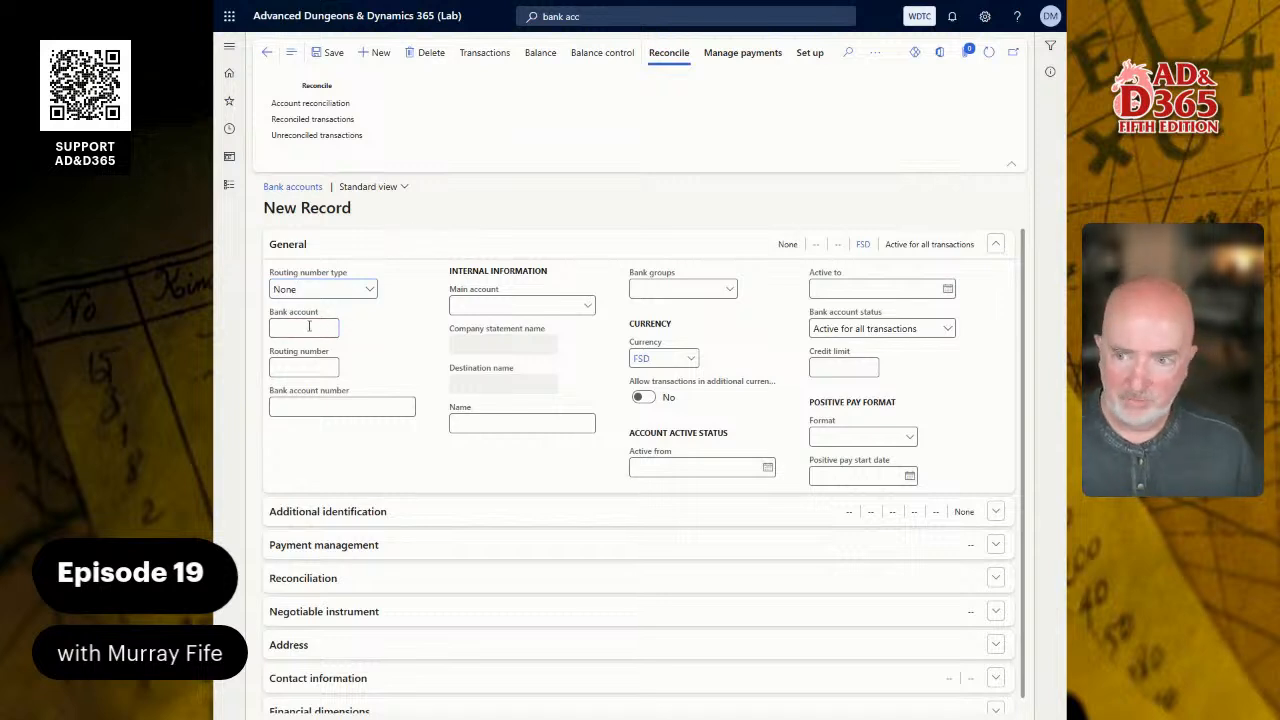
text(OPER)
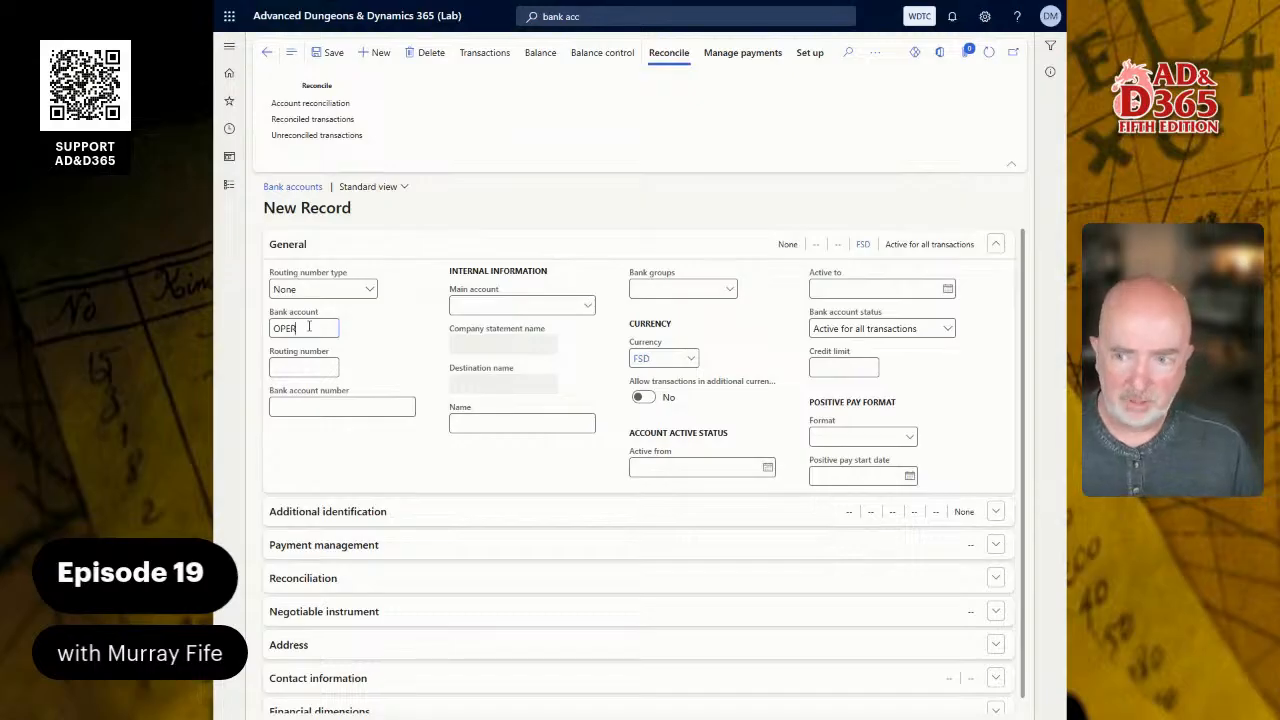
text( FSD)
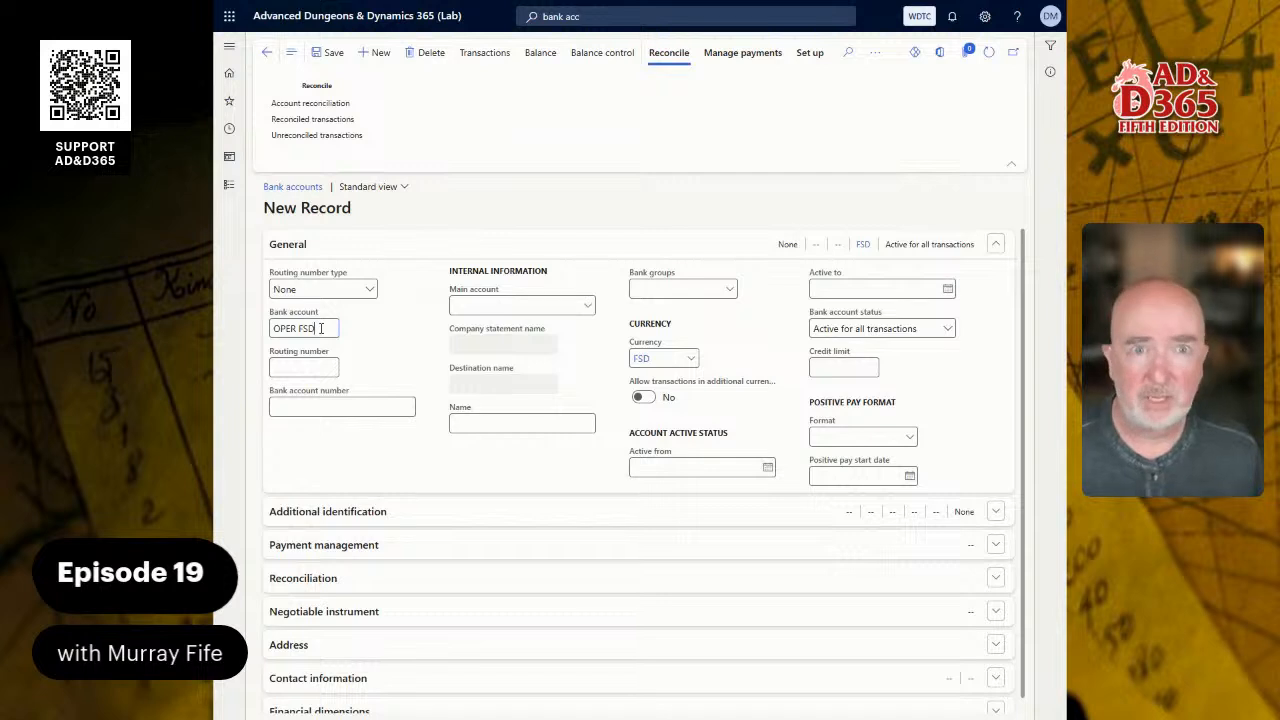
key(Tab)
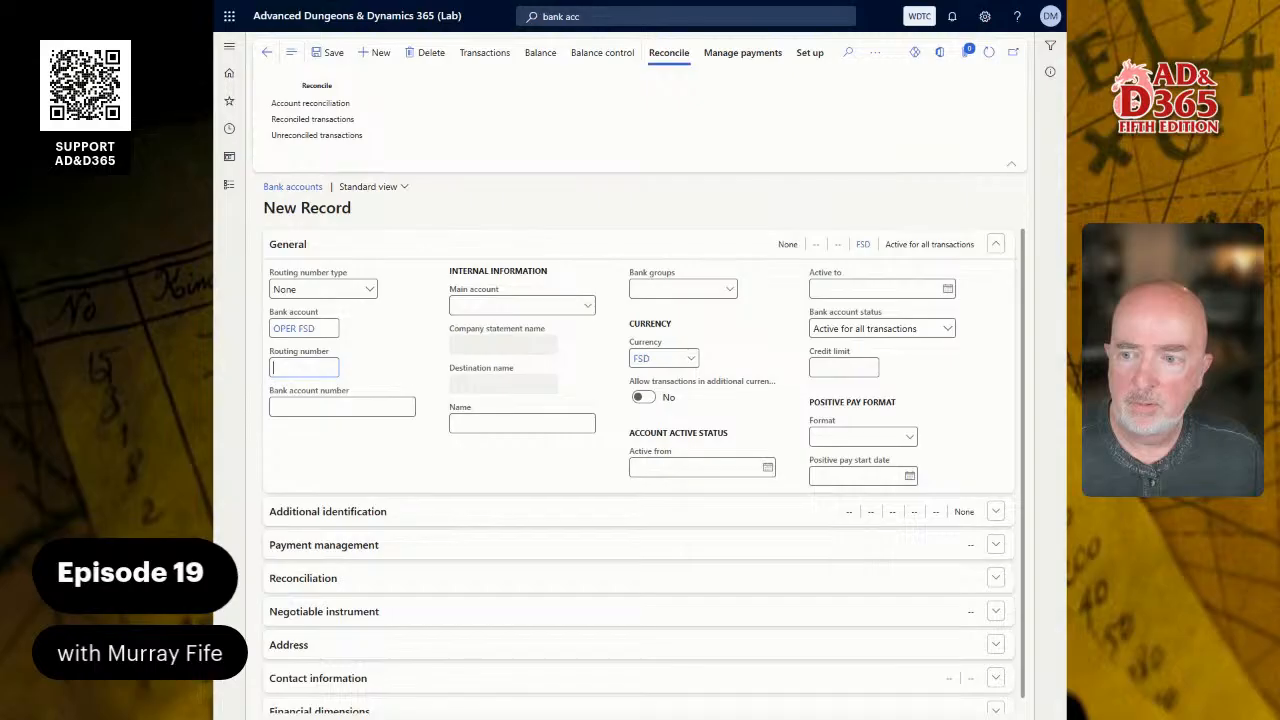
- Set the OPER FSD account's routing number to 123456781 and enter its bank account number
text(123456)
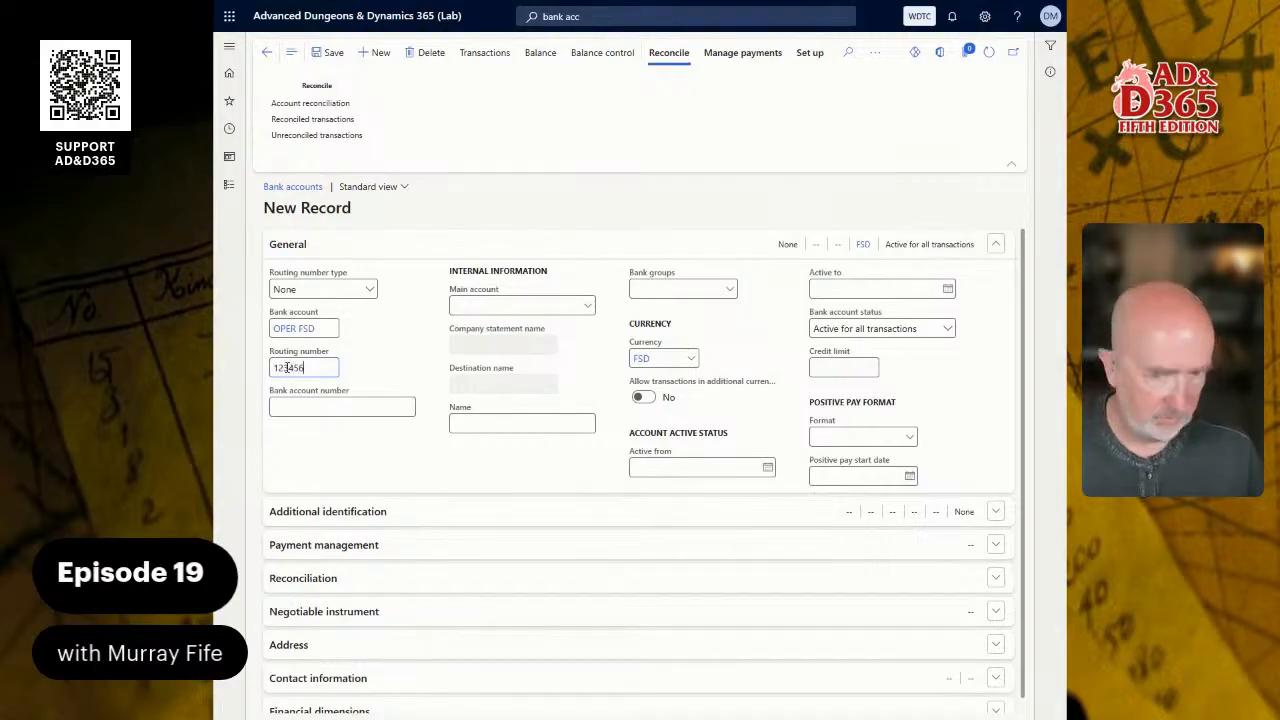
text(781)
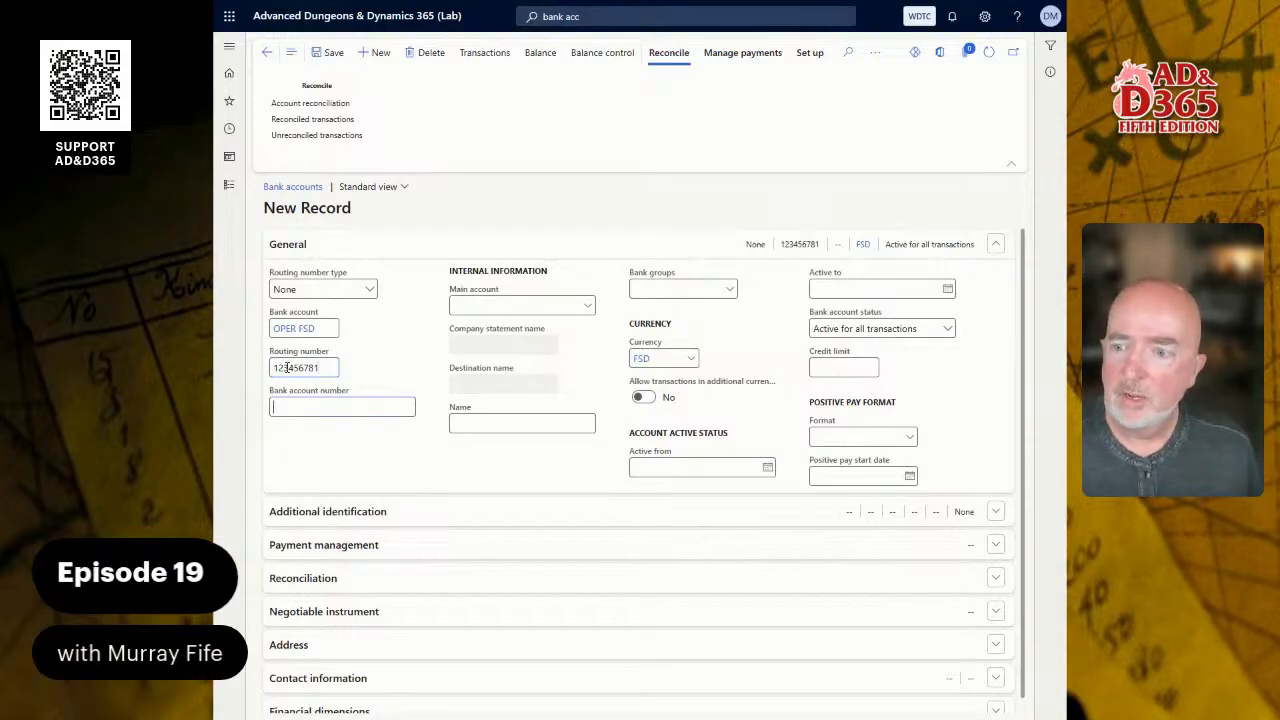
text(34567)
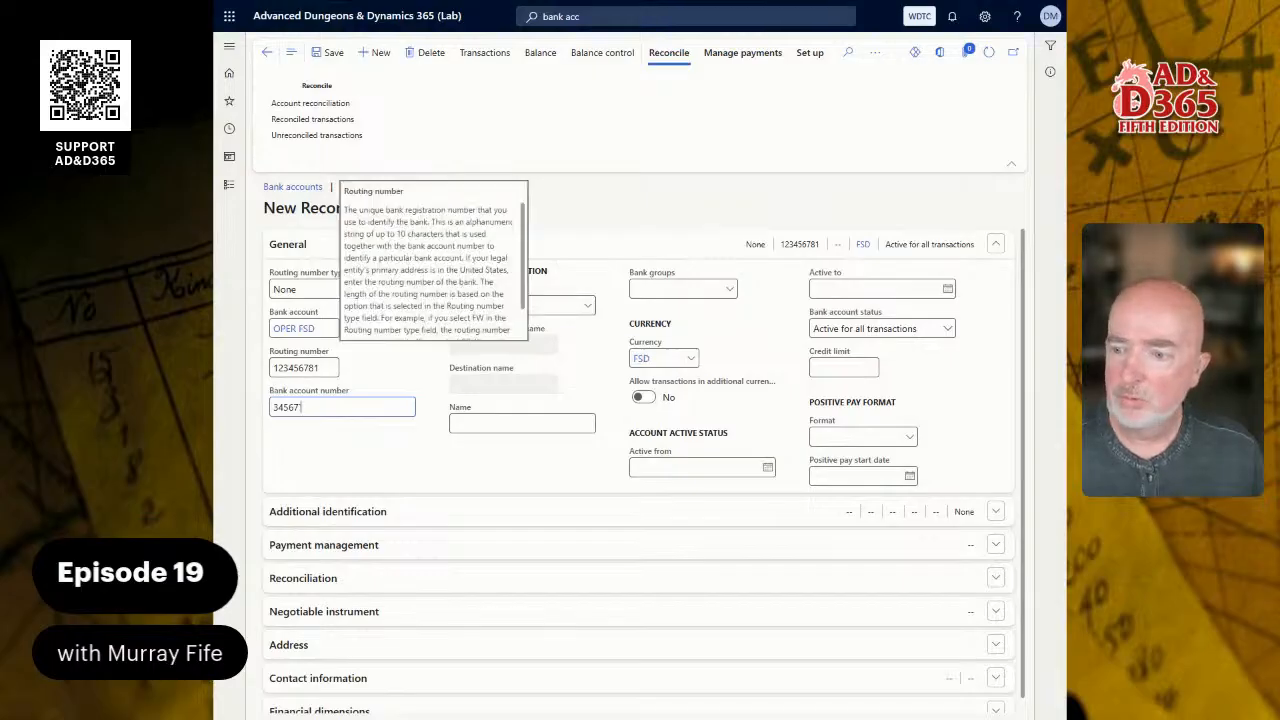
- Assign main account 1100, Operating Account - FSD, and bank group WDCOM, Waterdeep Community Bank, to the OPER FSD account
click(588, 306)
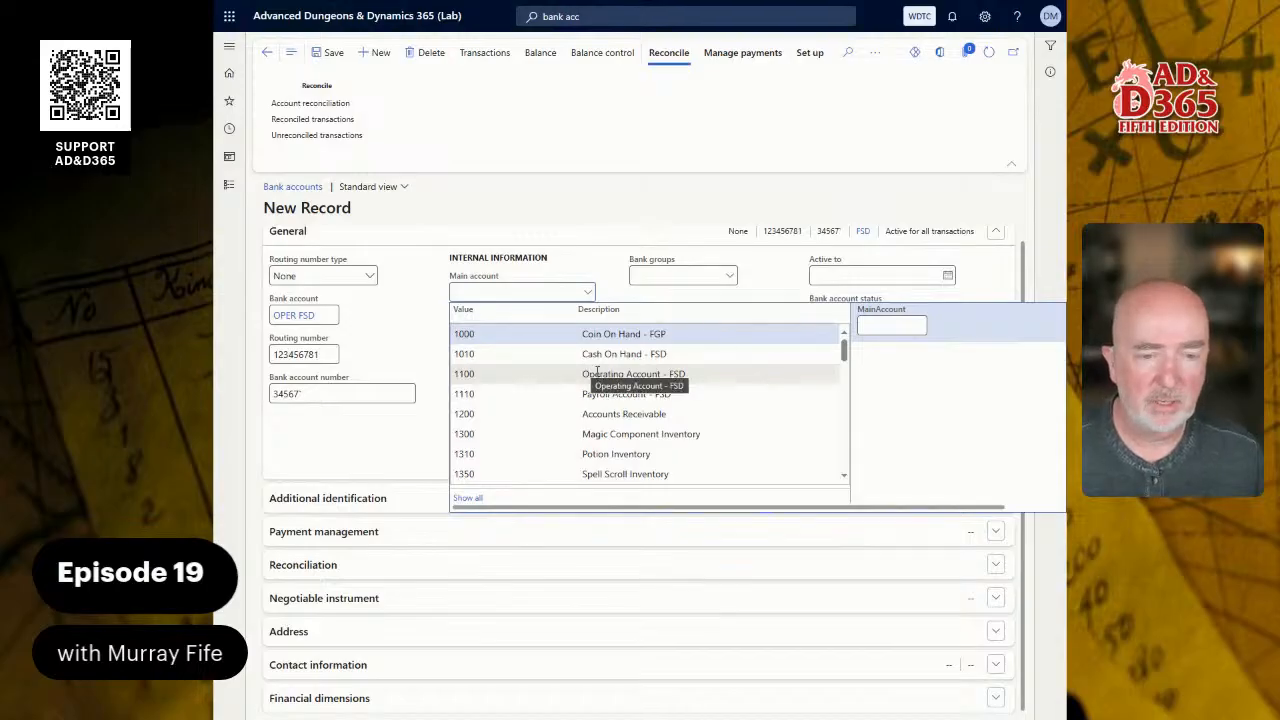
click(558, 373)
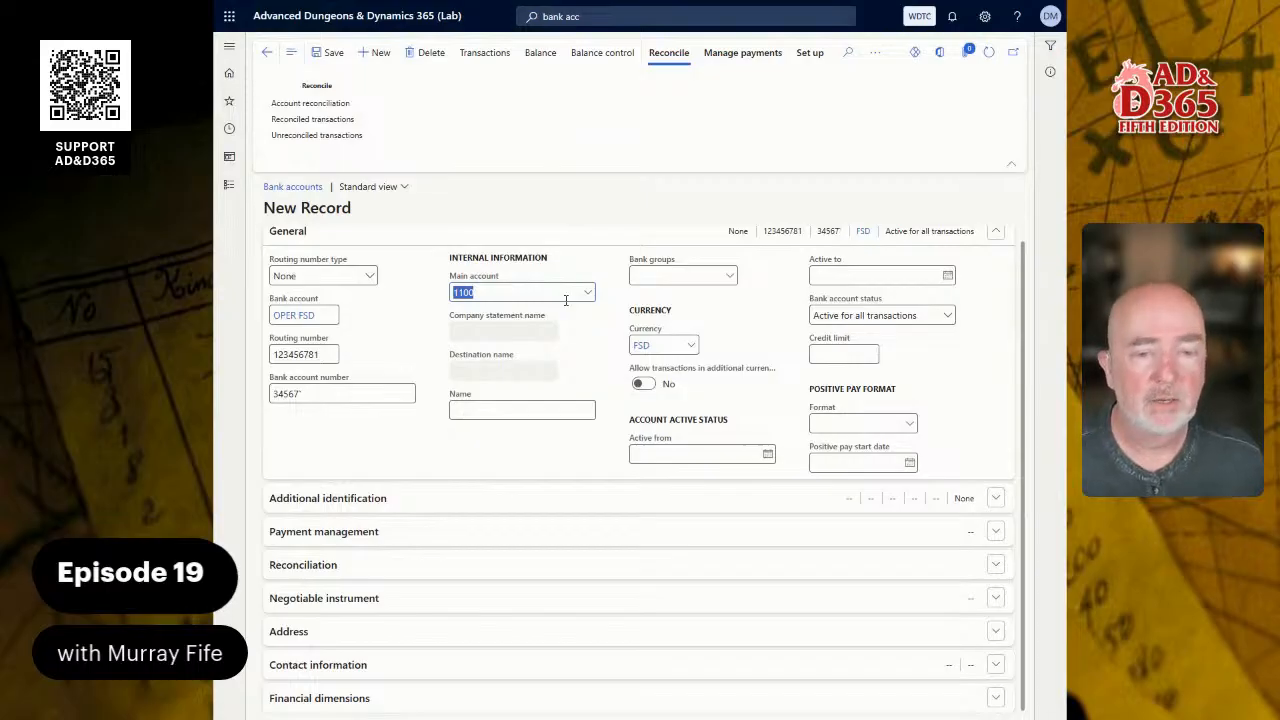
click(543, 410)
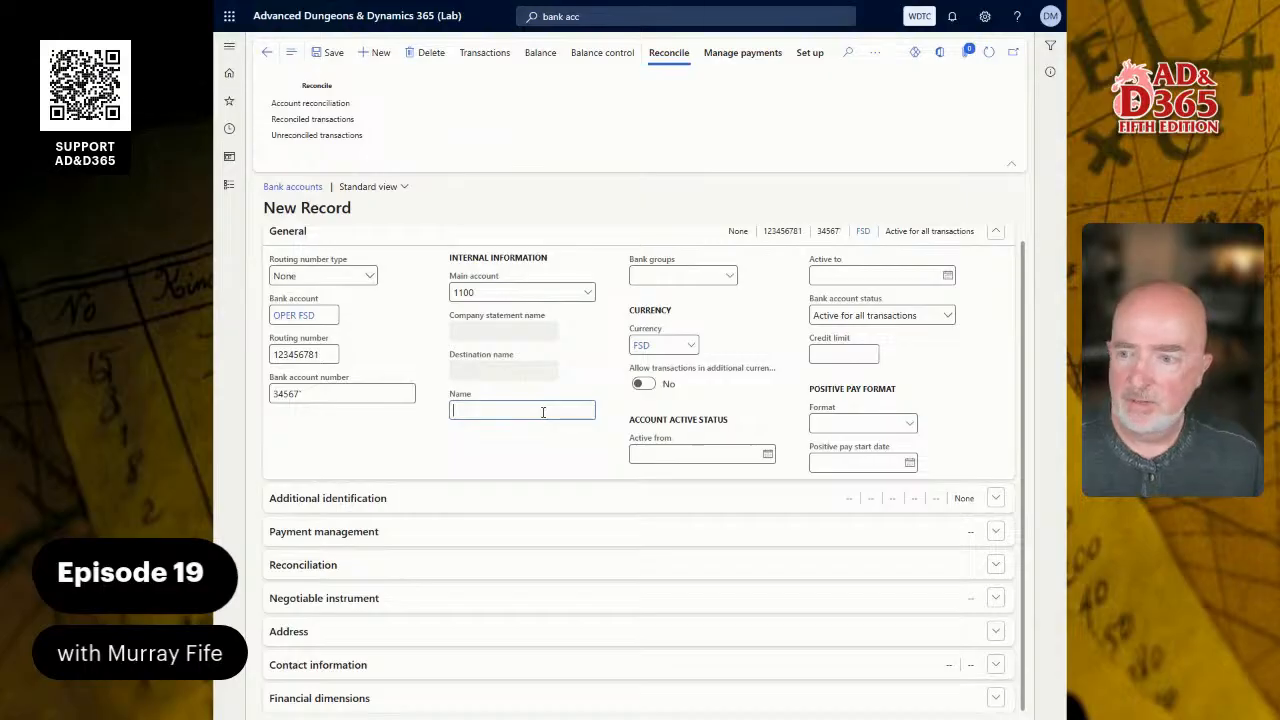
click(727, 278)
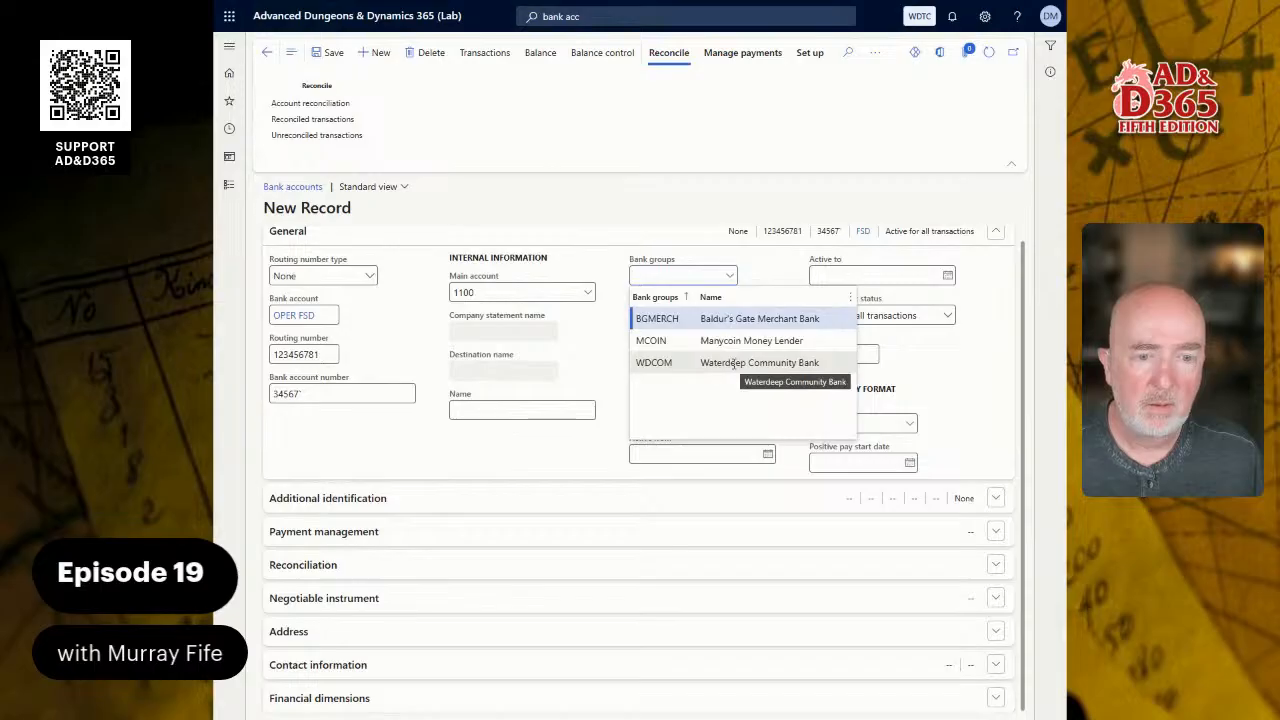
click(735, 364)
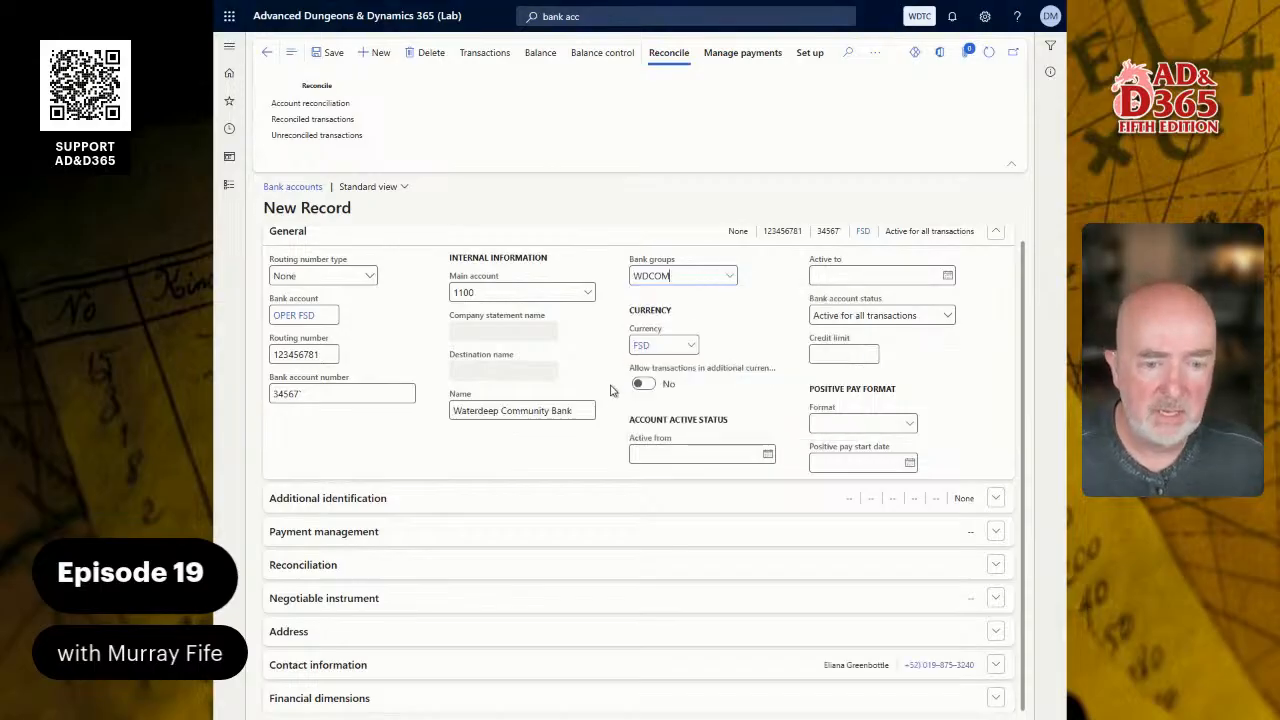
- Extend the account name to "Waterdeep Community Bank Operating Account (FSD)" and save the bank account
click(588, 410)
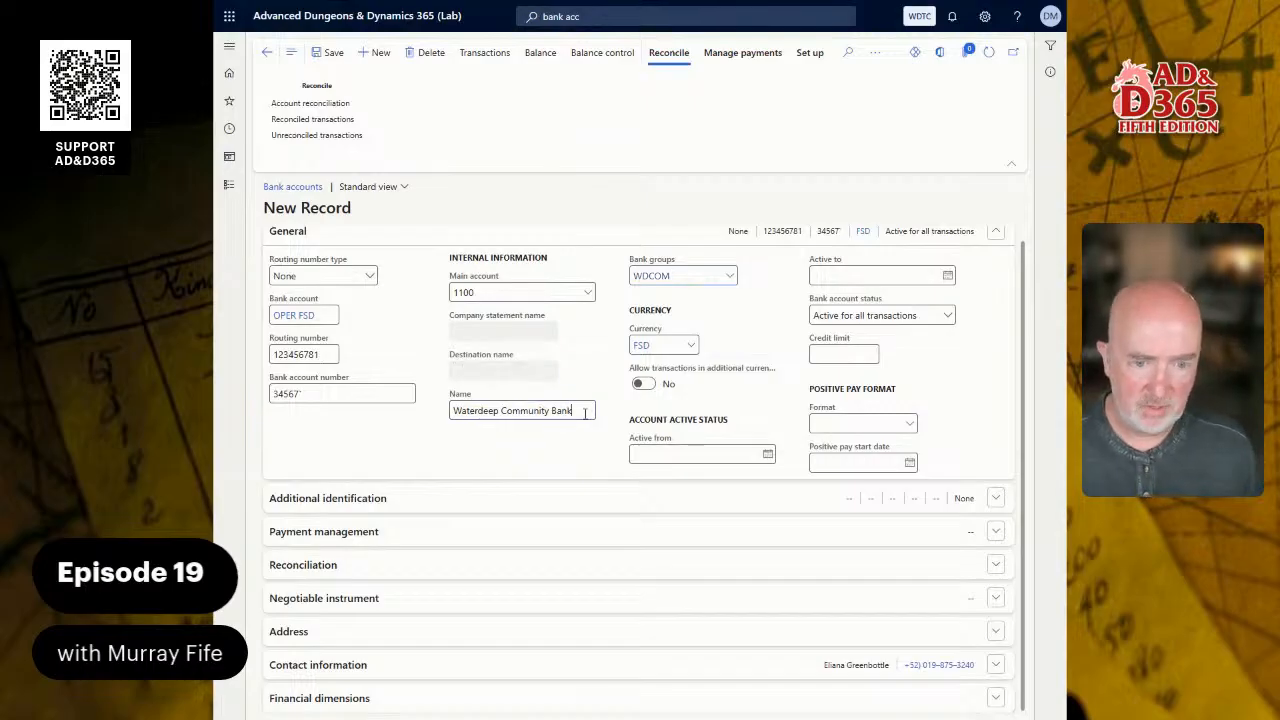
text(Ope)
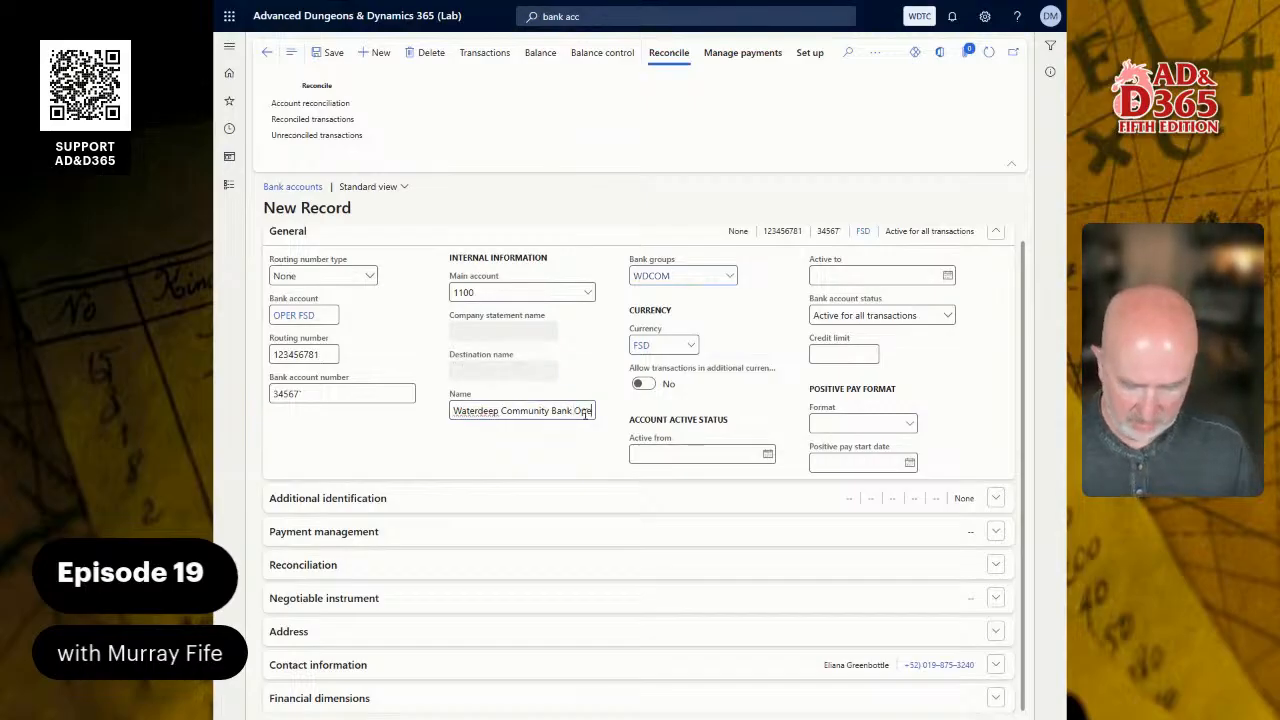
text(rating Account)
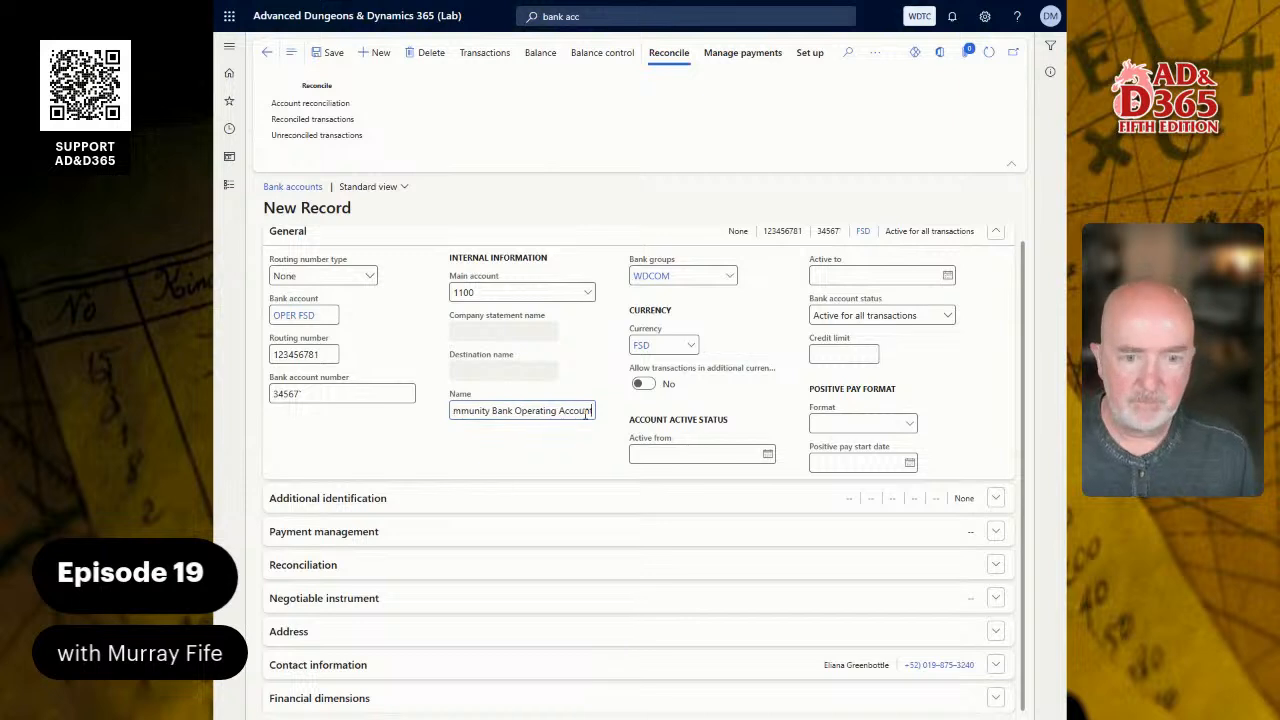
text( (FSD))
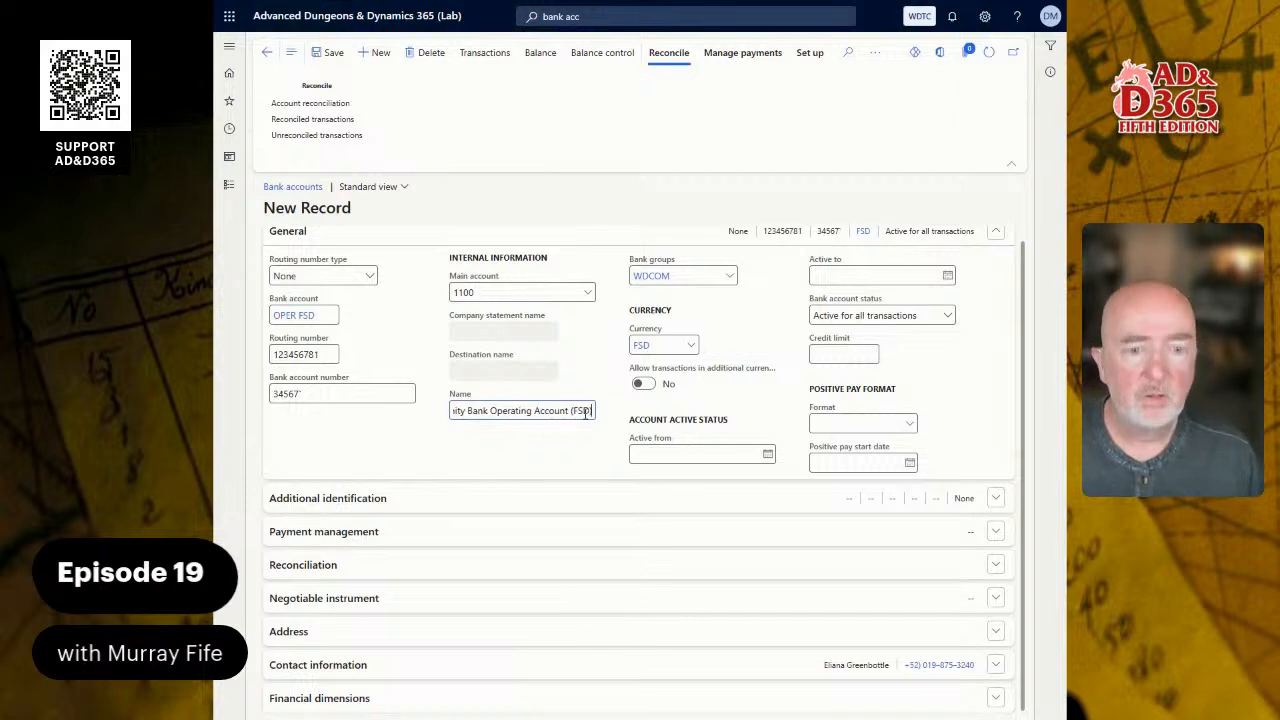
key(Tab)
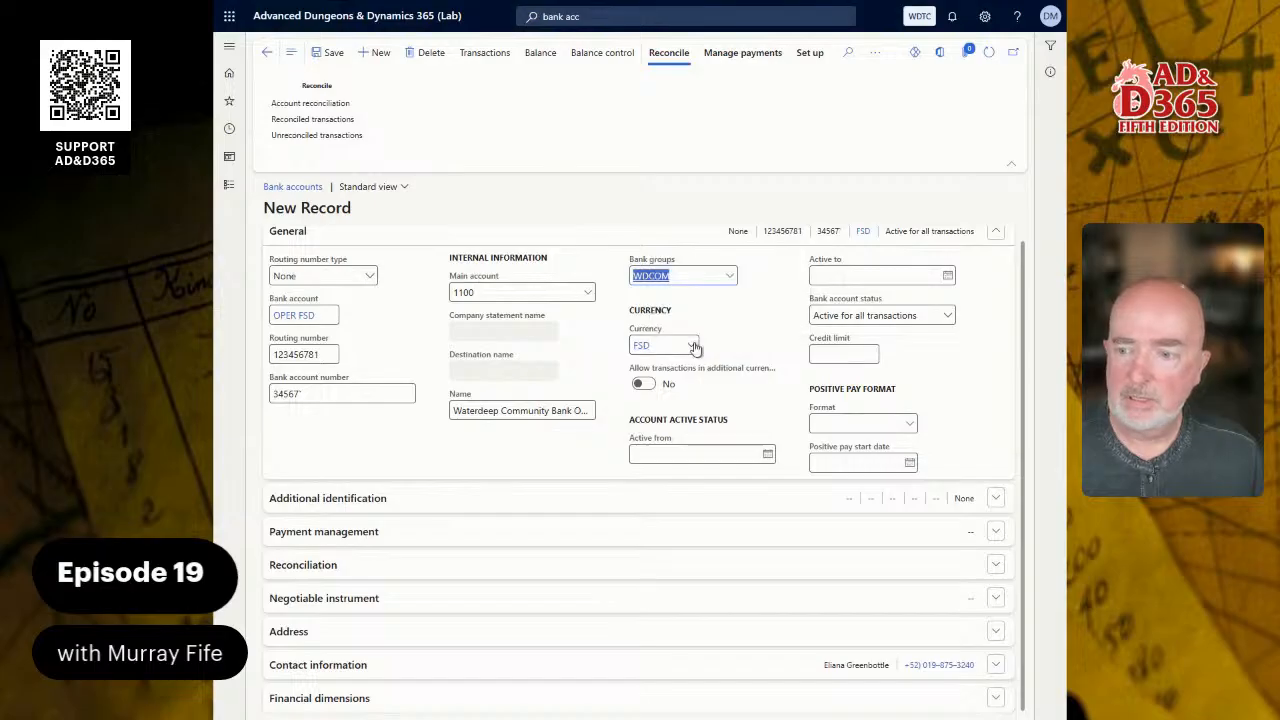
mouse_move(688, 330)
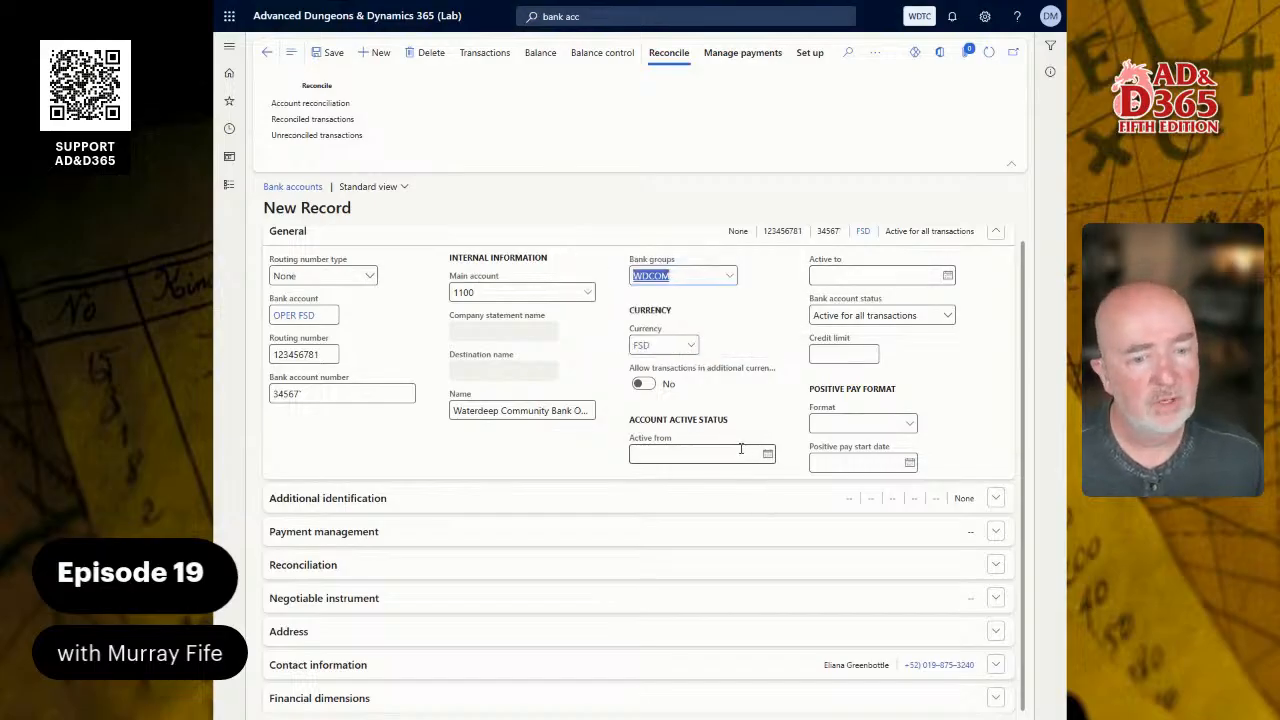
mouse_move(876, 274)
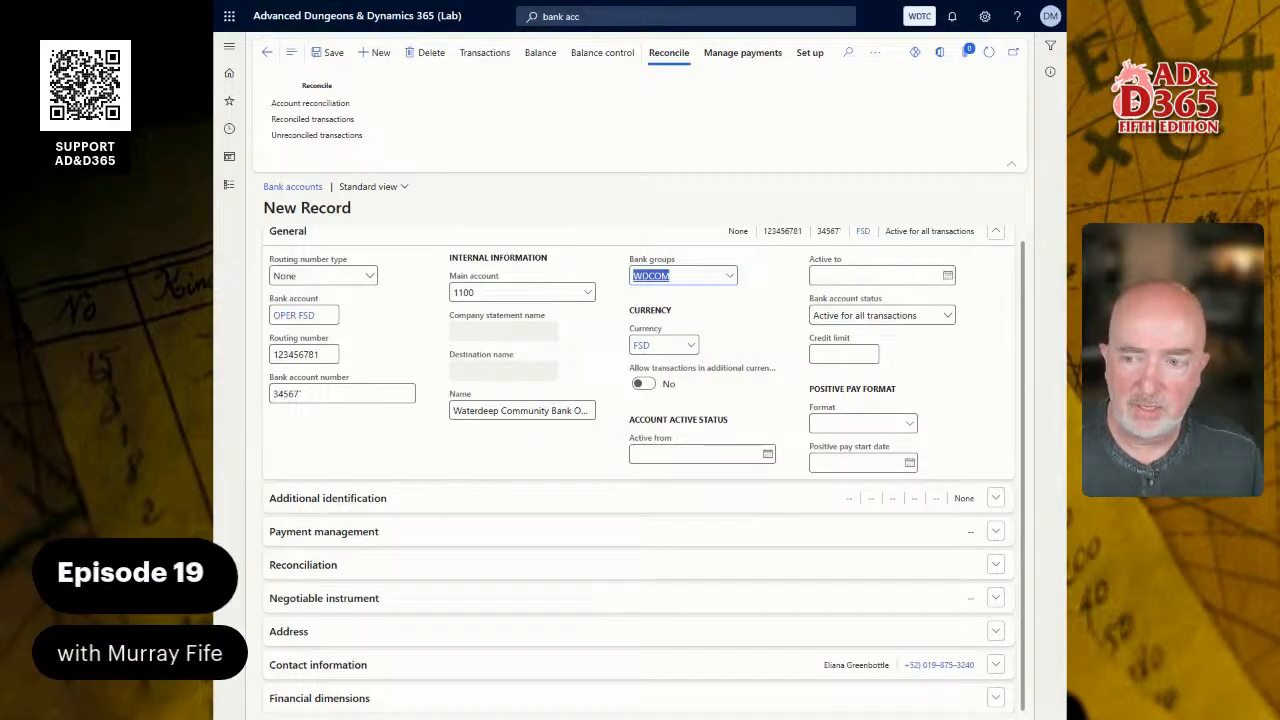
click(333, 55)
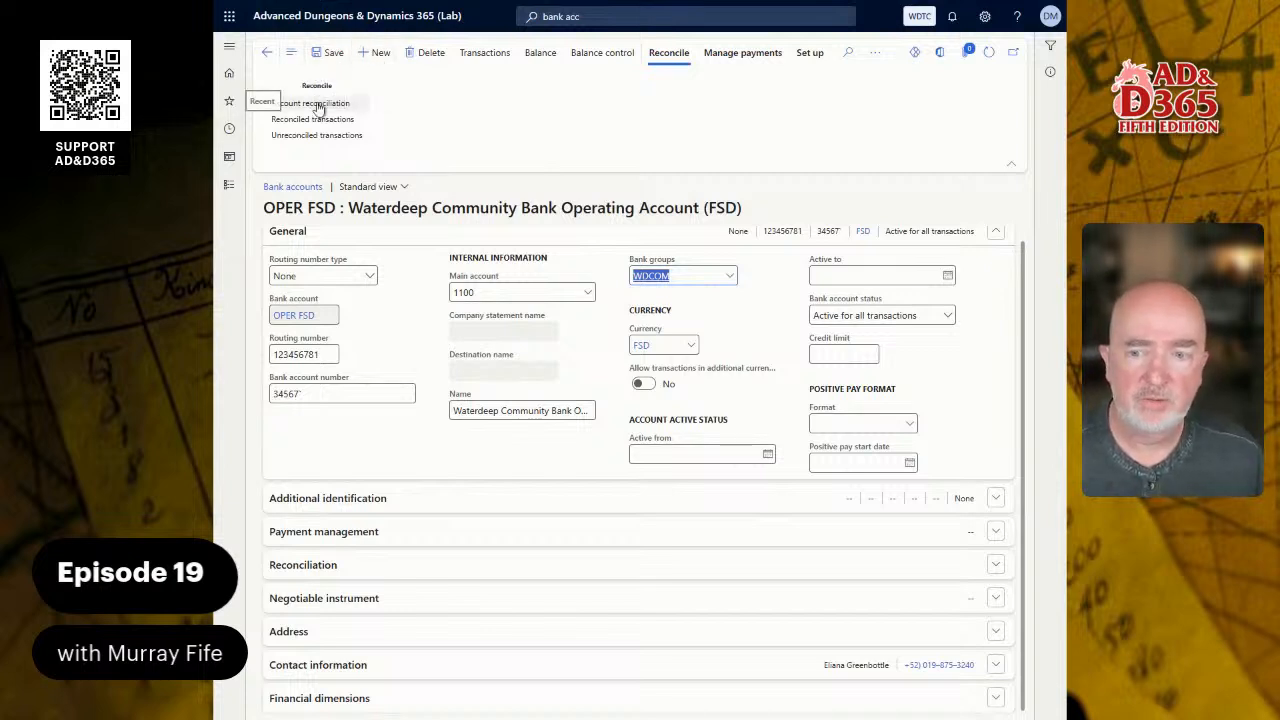
- Start a new bank account record with PYRL FSD as the bank account and 123456781 as the routing number
click(375, 52)
click(308, 314)
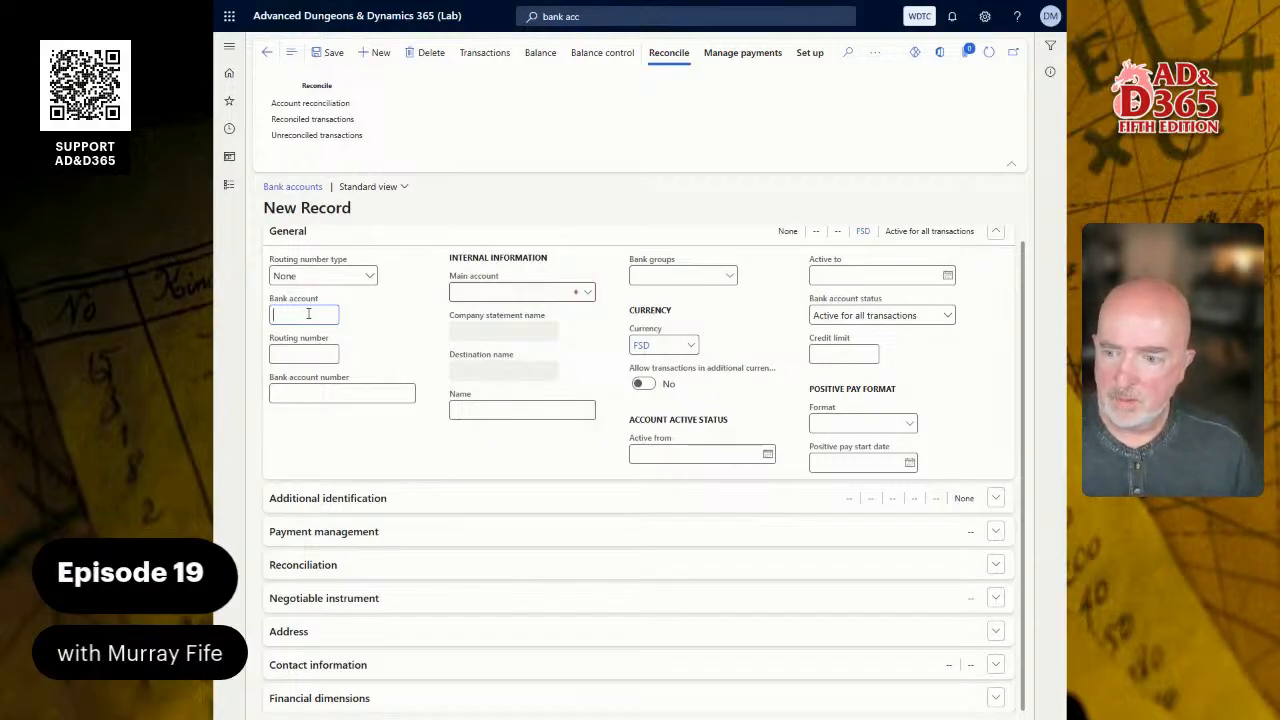
text(PY)
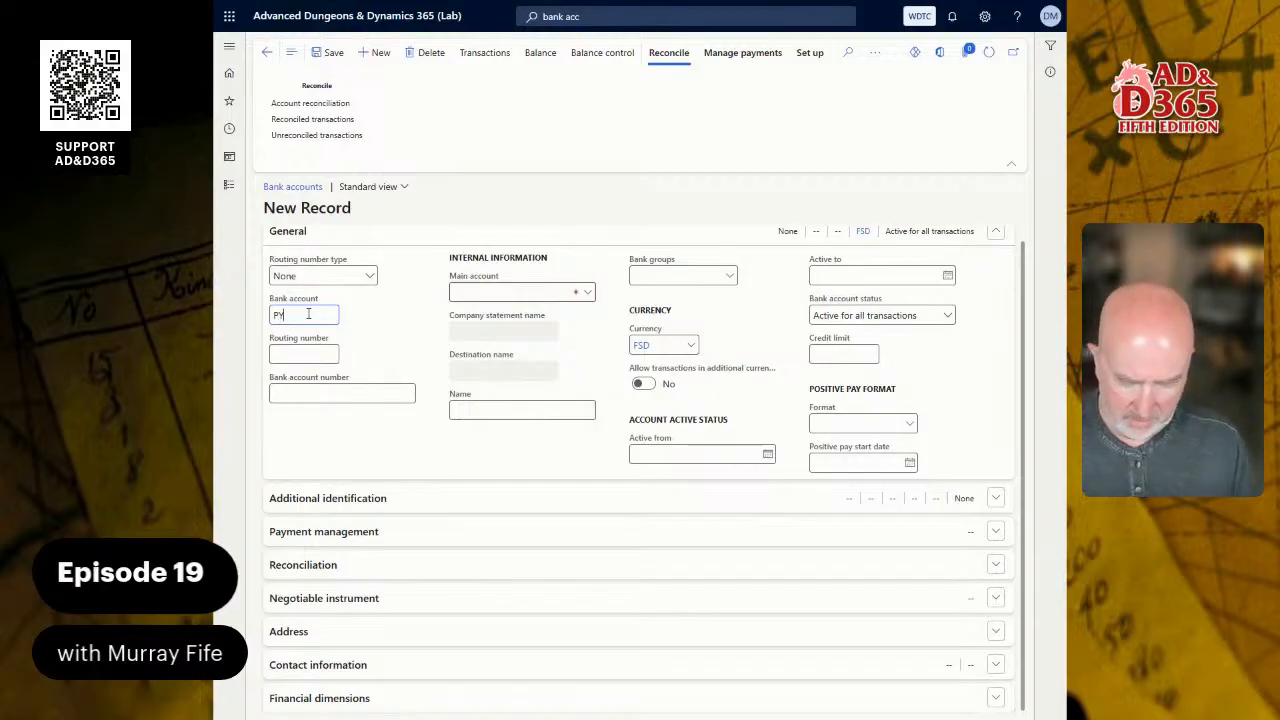
text(RL)
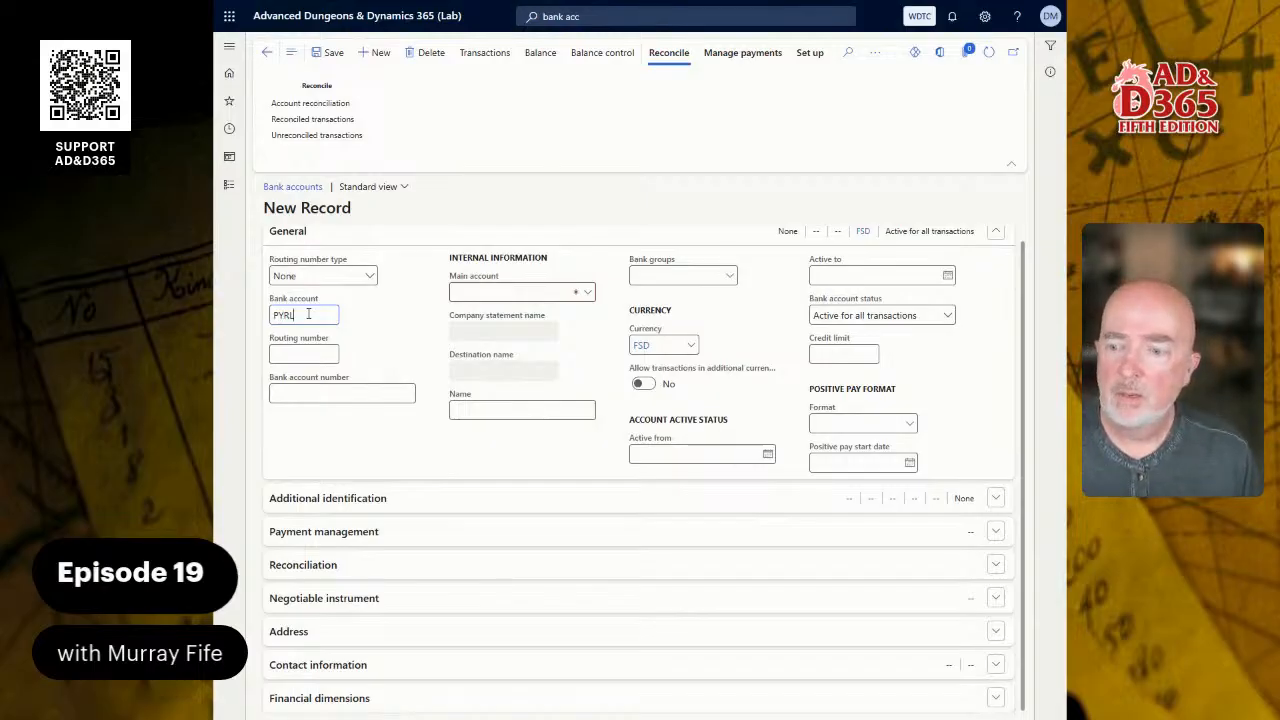
text( -)
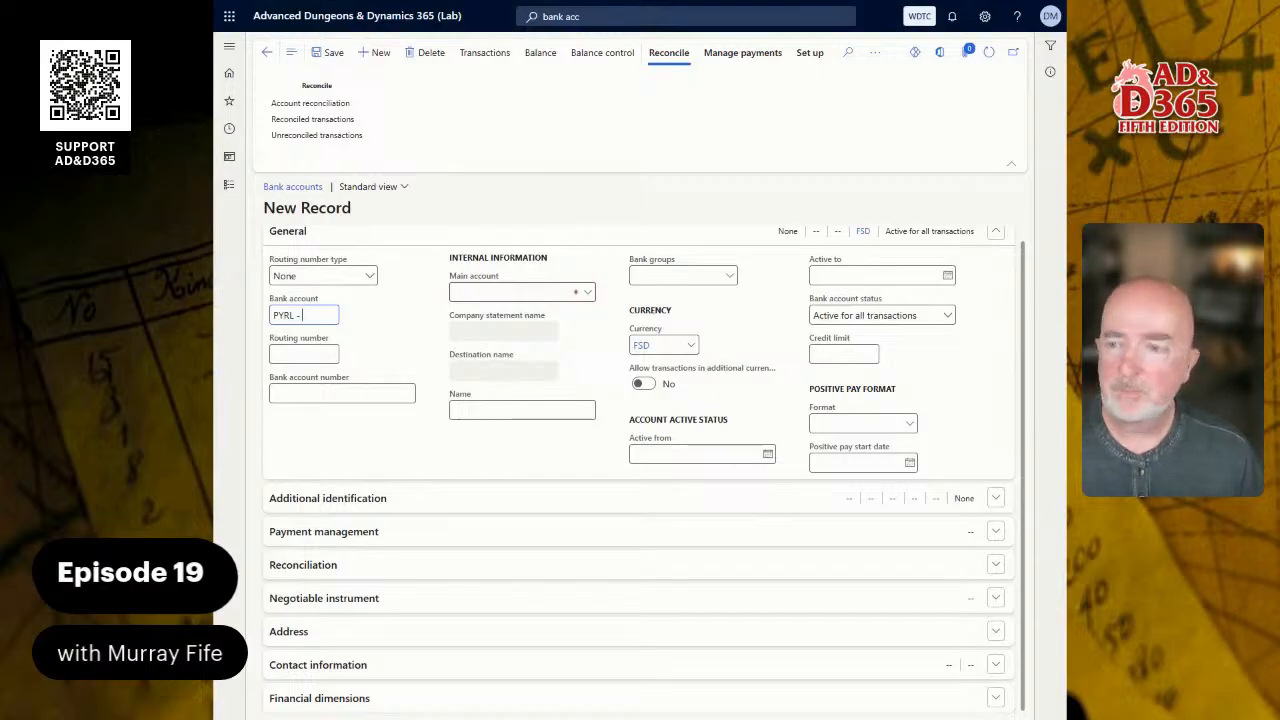
key(BackSpace)
key(BackSpace)
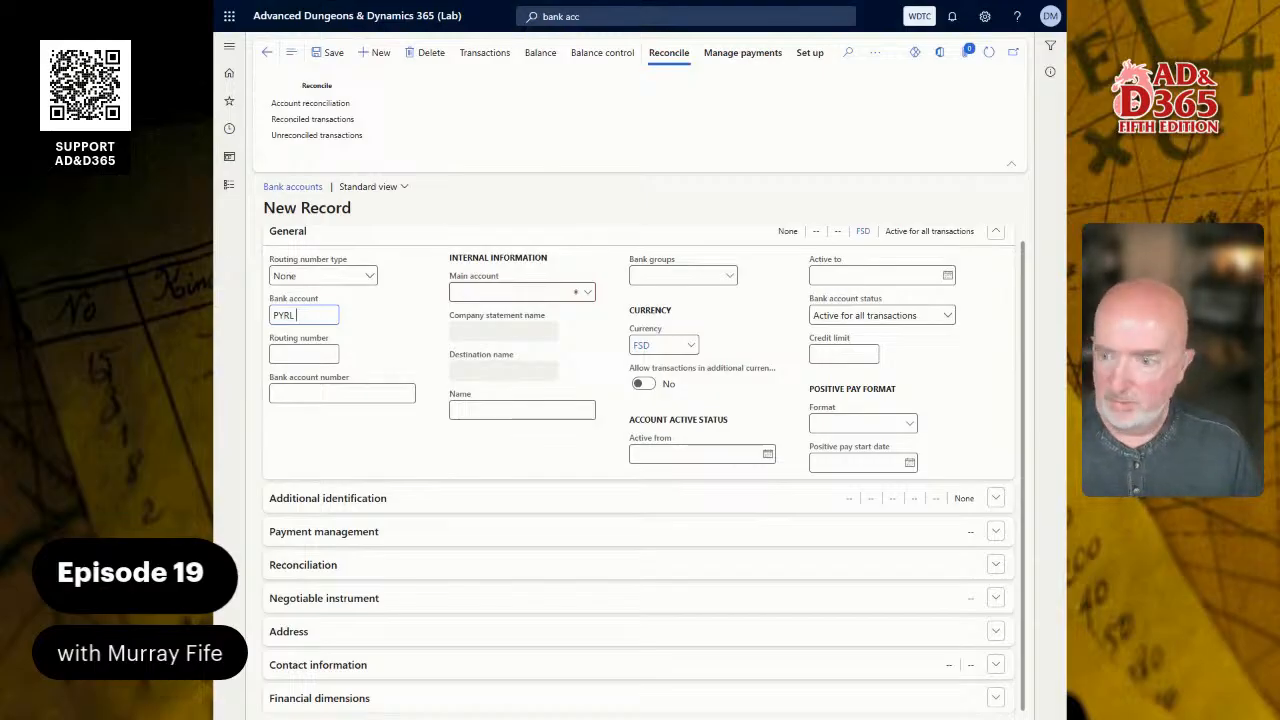
text(FS)
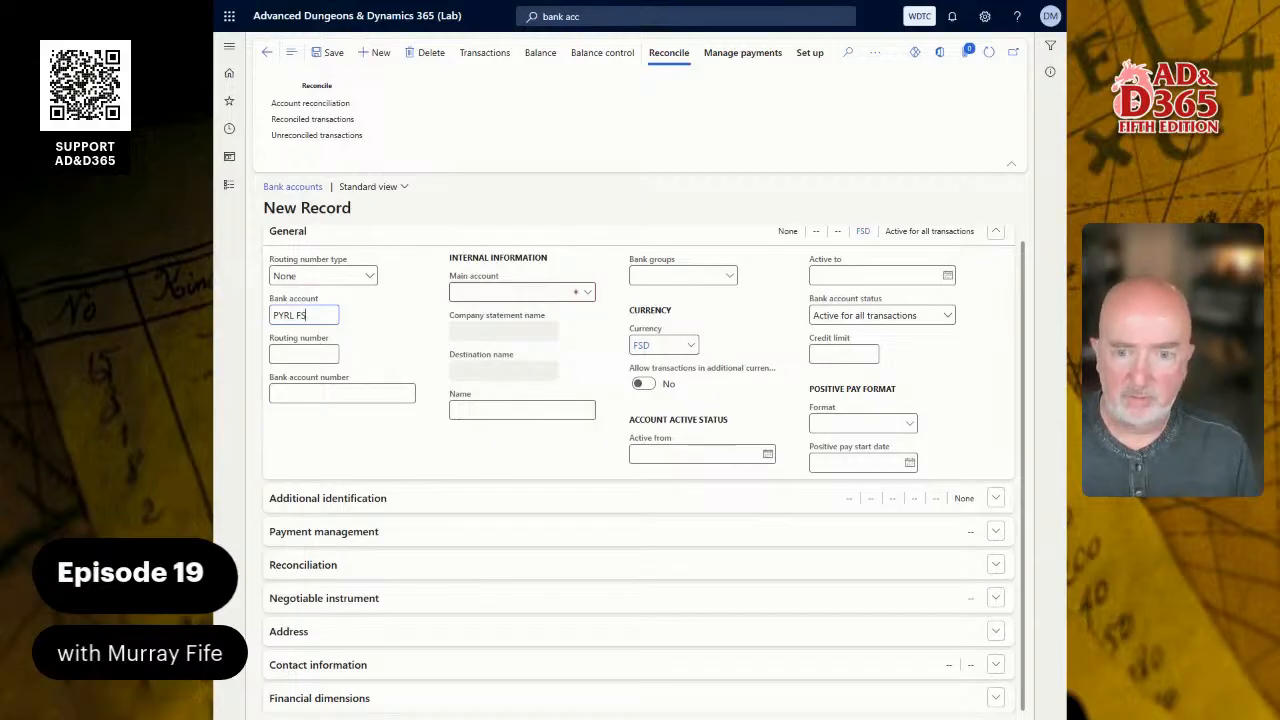
text(D)
key(Tab)
text(123456781)
key(Tab)
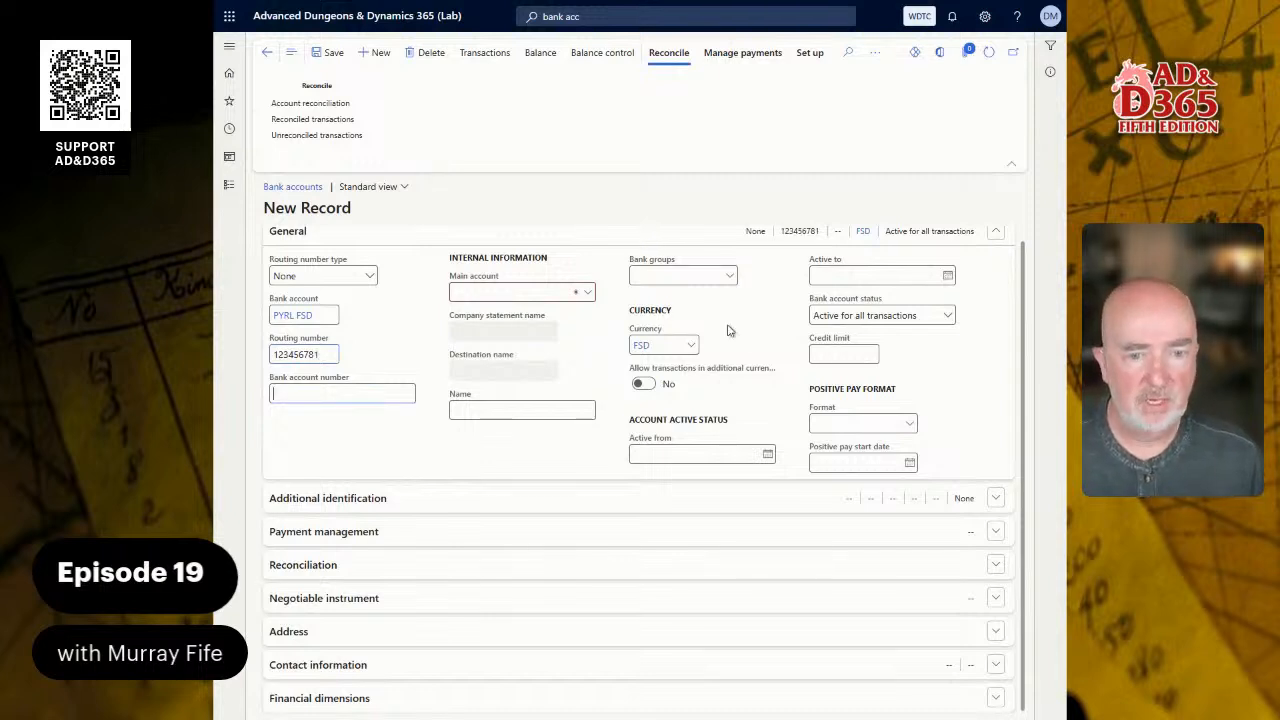
- Assign bank group WDCOM, Waterdeep Community Bank, and main account 1110 to the PYRL FSD account
click(729, 276)
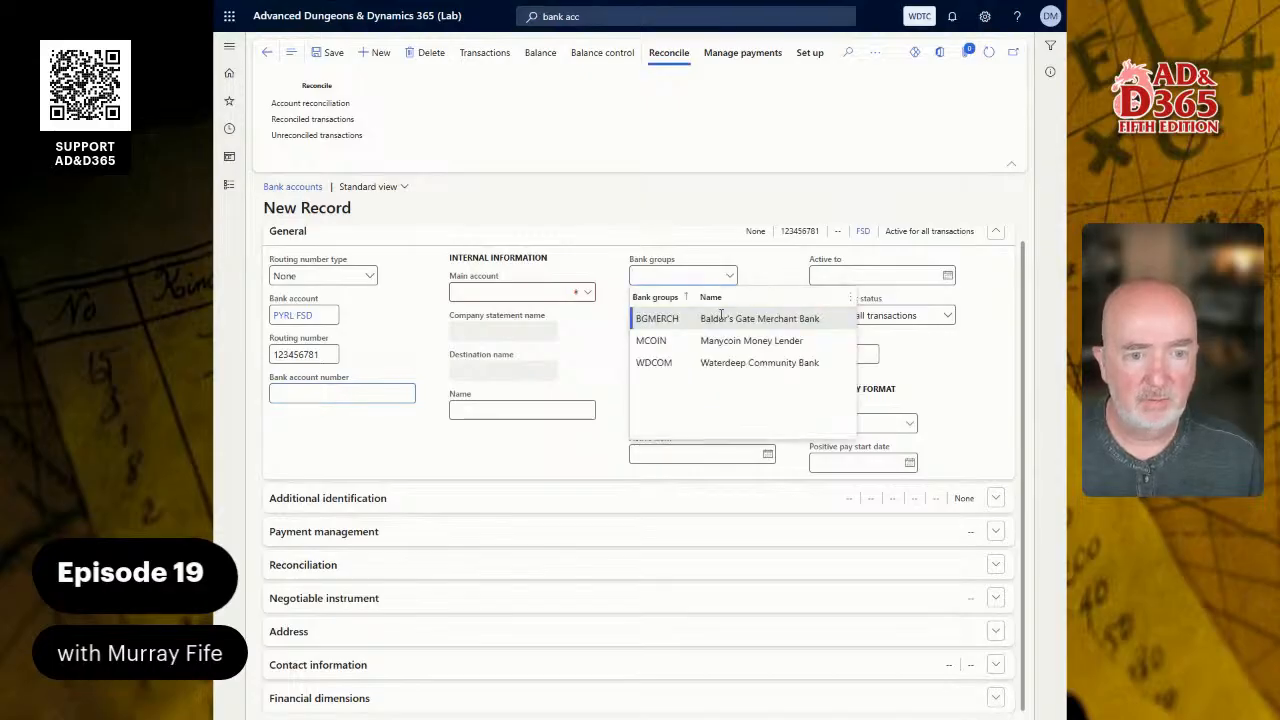
click(720, 362)
click(588, 296)
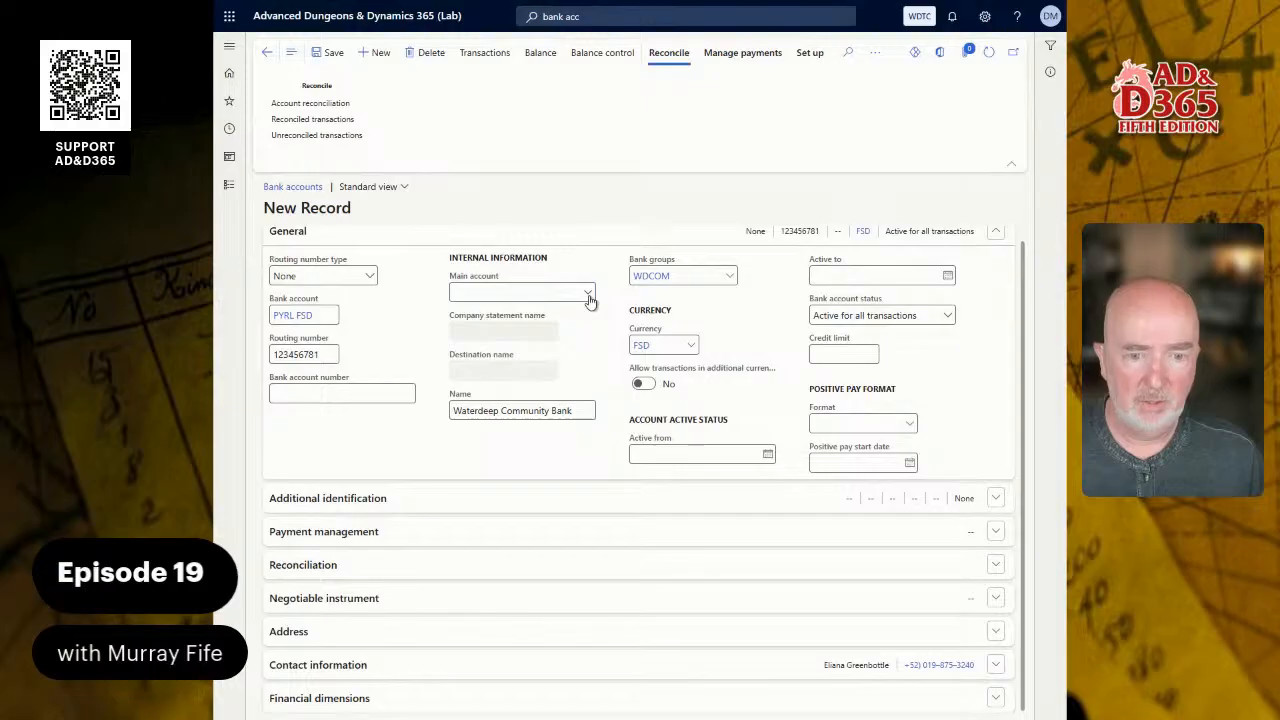
click(560, 394)
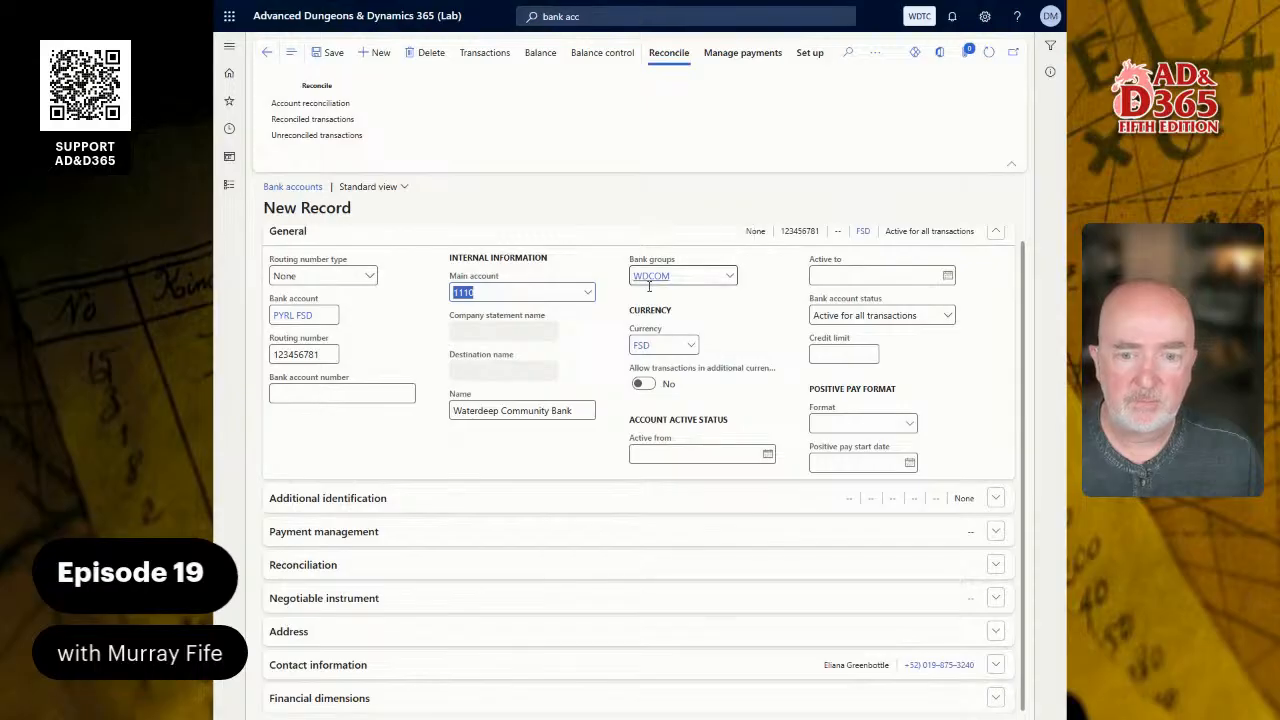
- Show the bank account list, check the OPER FSD record for reference, and enter the PYRL FSD account's bank account number
click(294, 51)
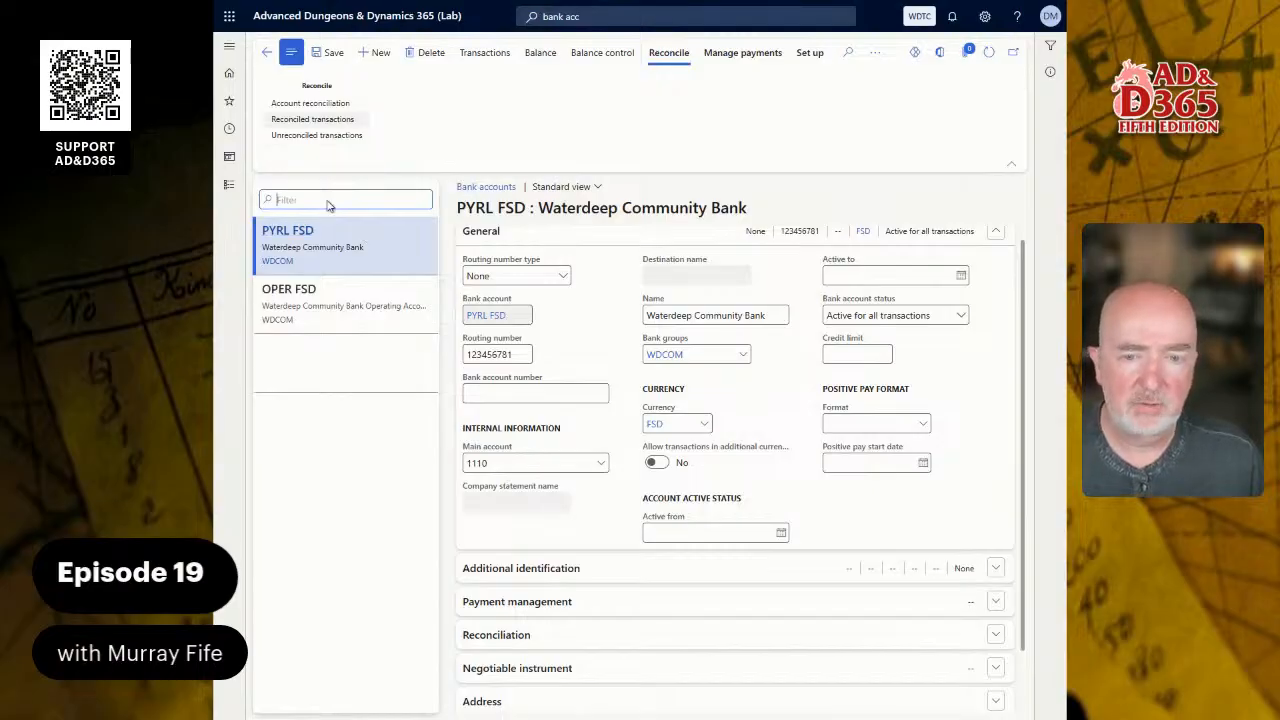
click(330, 300)
key(ctrl+c)
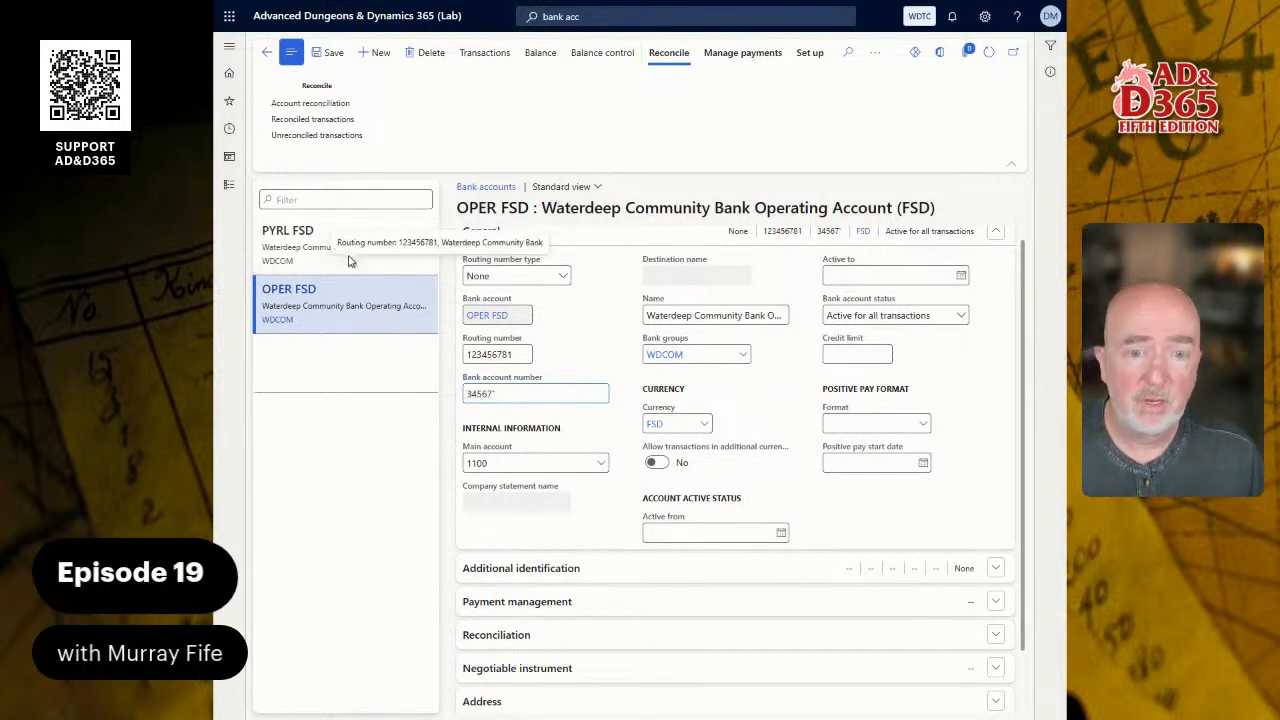
click(340, 252)
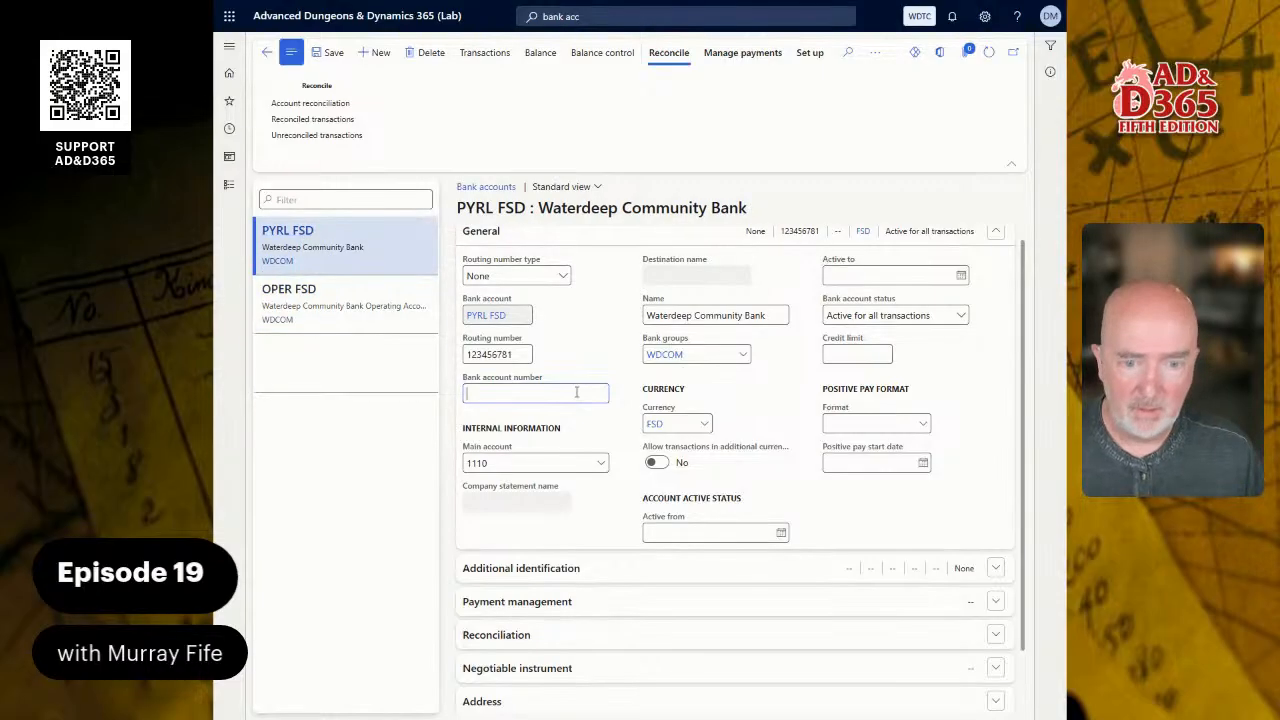
key(ctrl+v)
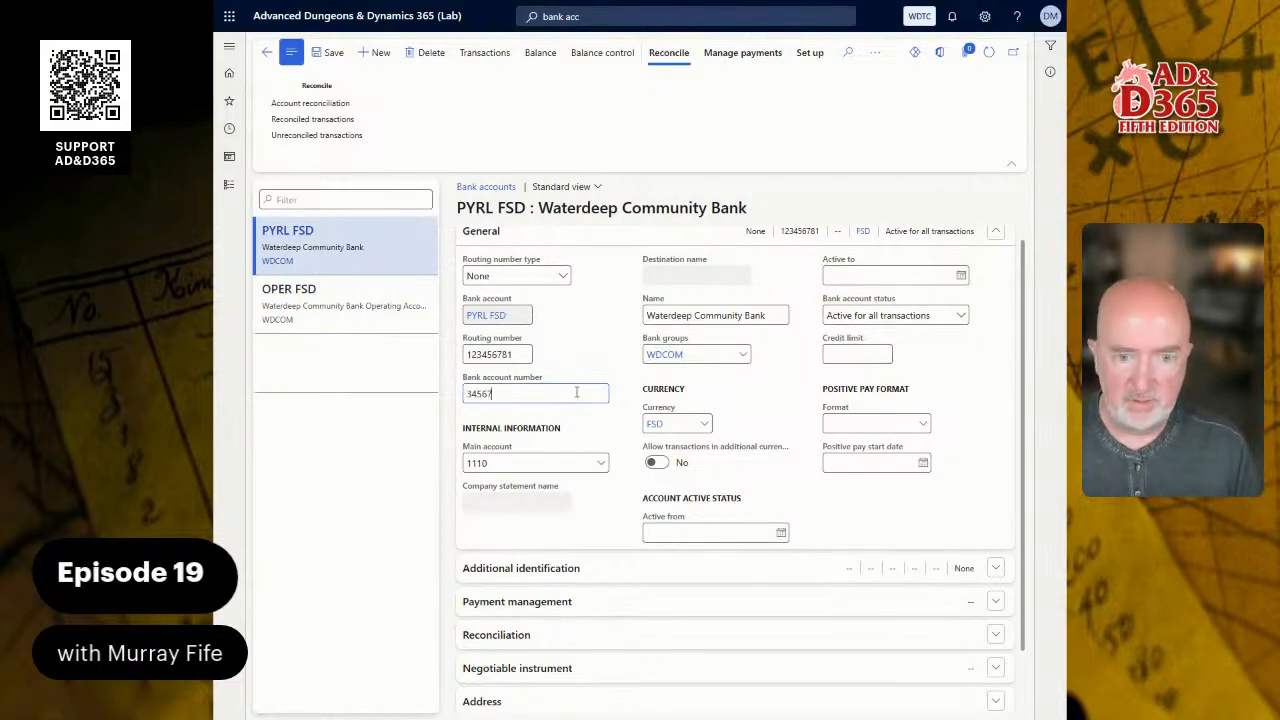
key(BackSpace)
text(8)
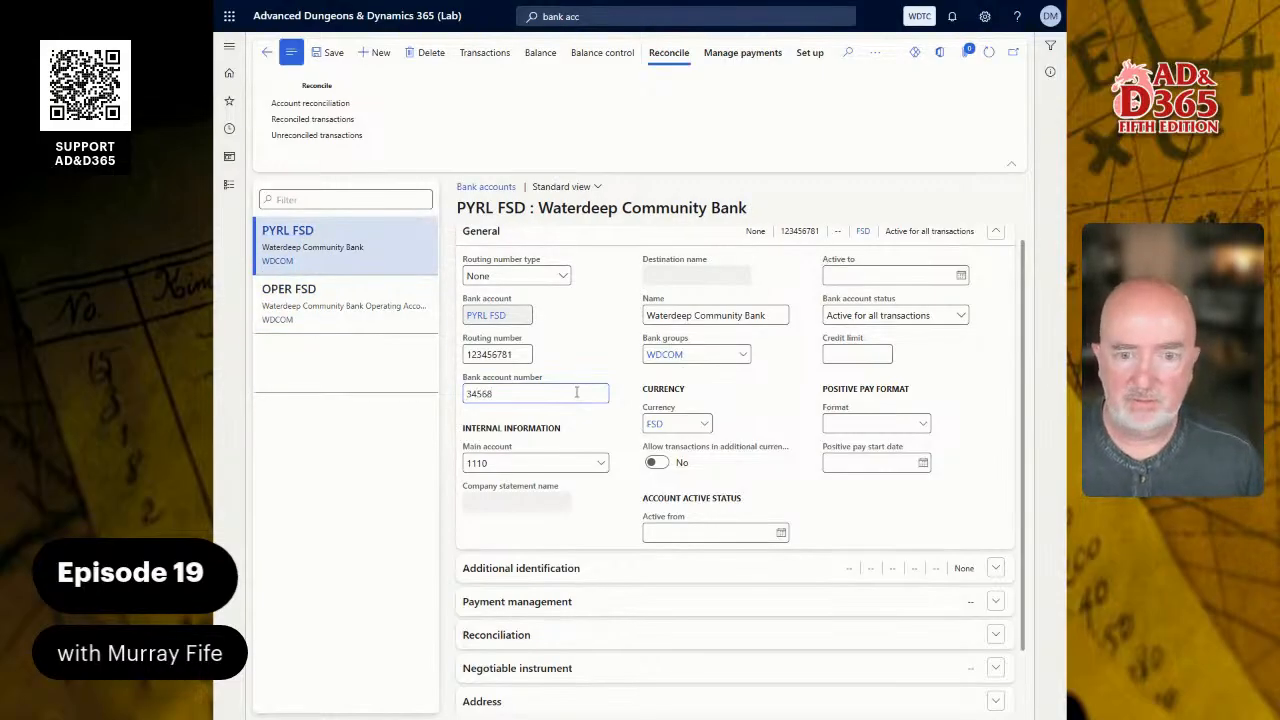
- Remove the stray trailing character from the OPER FSD bank account number and delete the empty bank account record
click(266, 296)
click(521, 391)
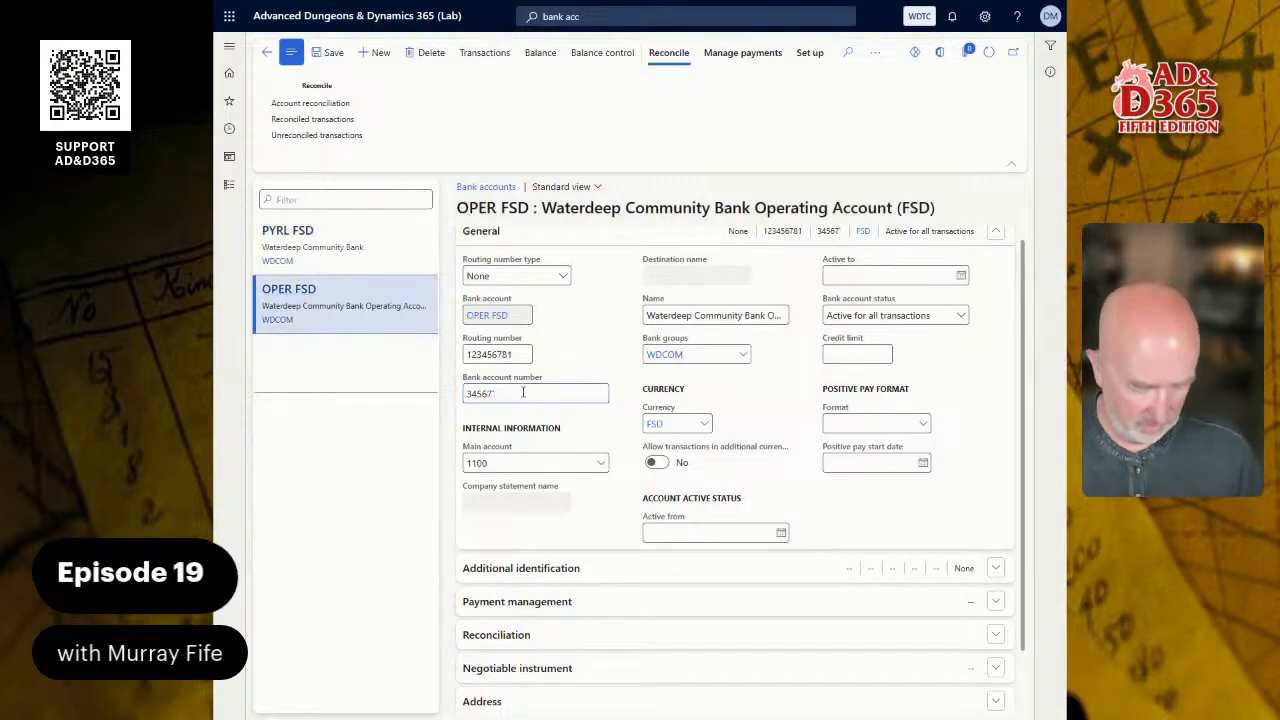
click(343, 250)
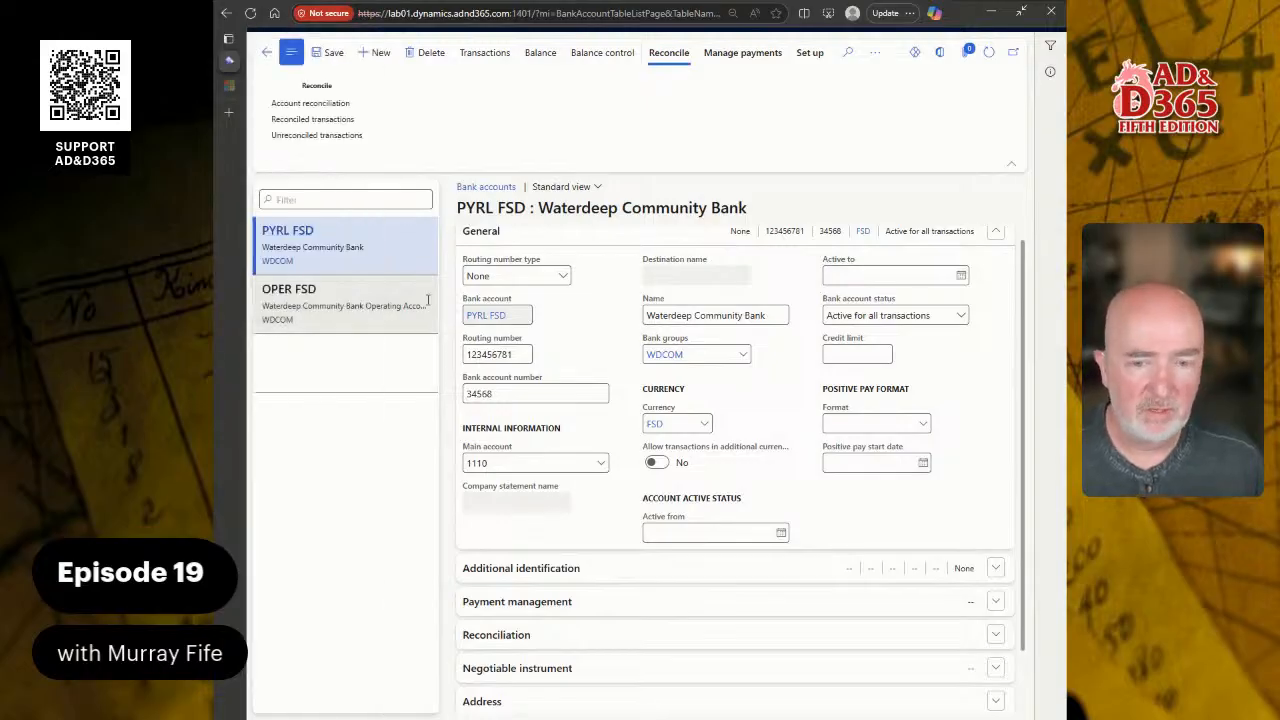
click(405, 360)
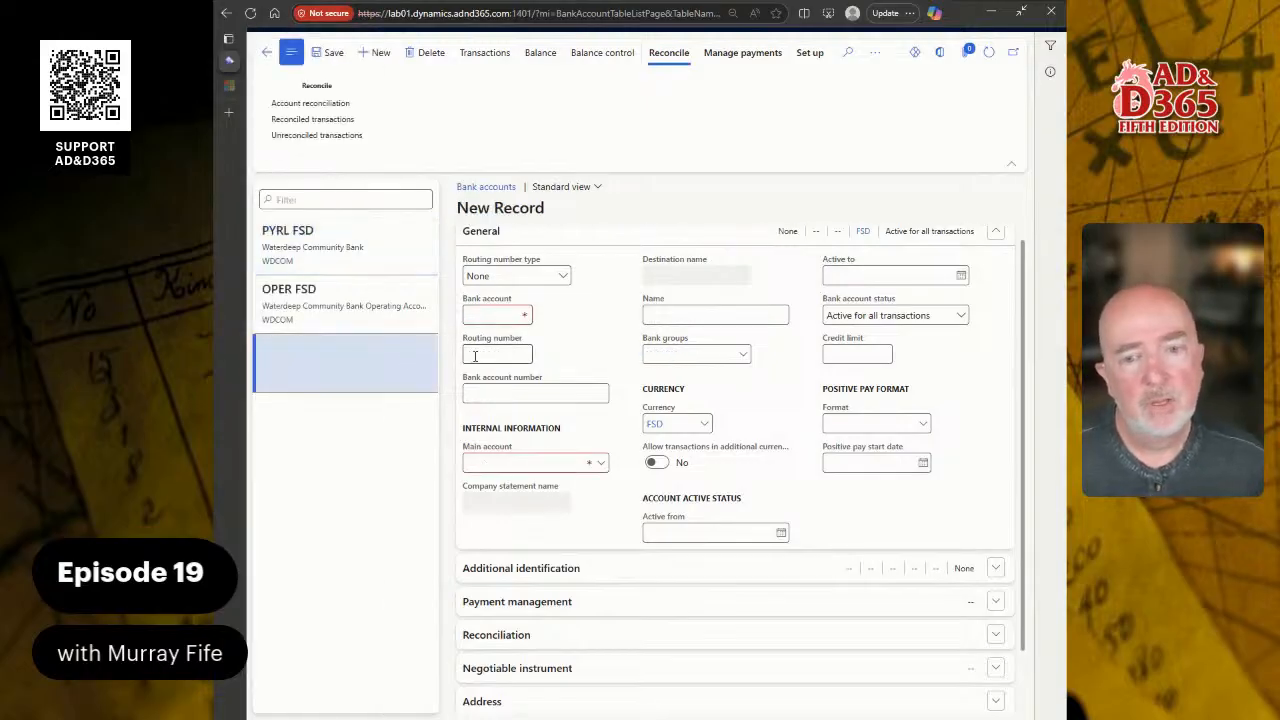
click(423, 56)
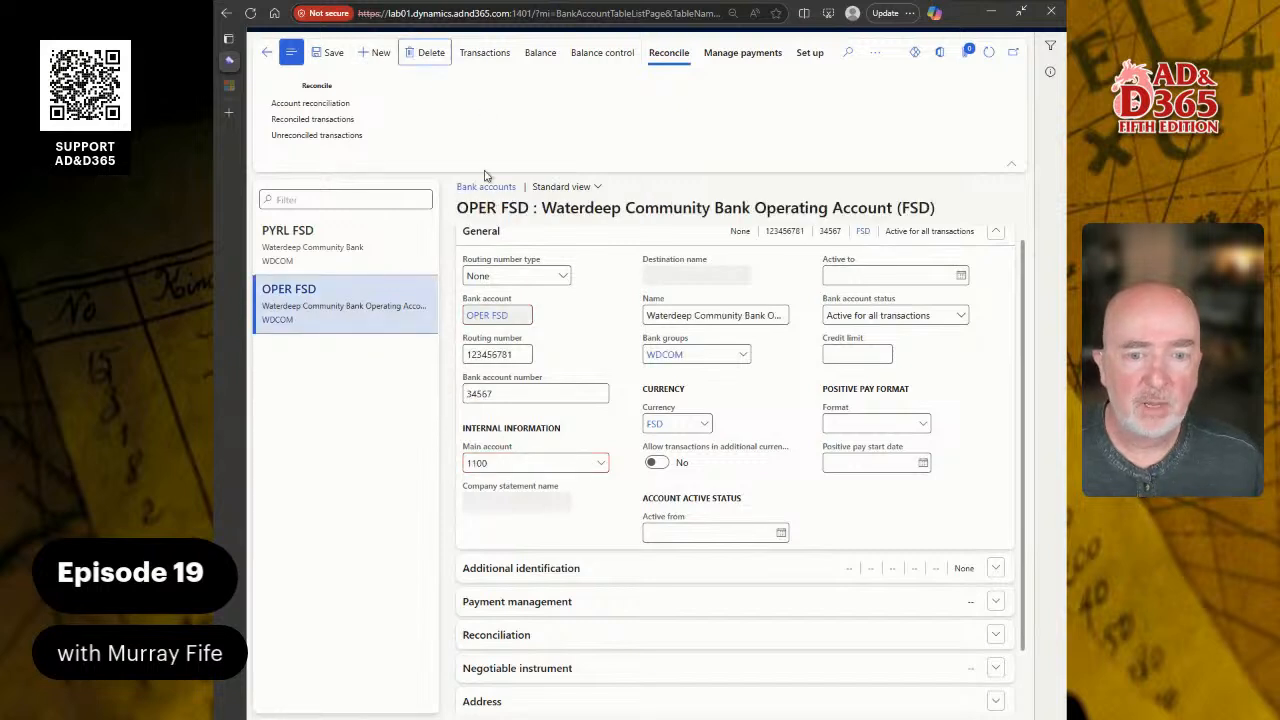
- View the details of the OPER FSD account's bank group and reset the filter to list all bank groups
right_click(745, 354)
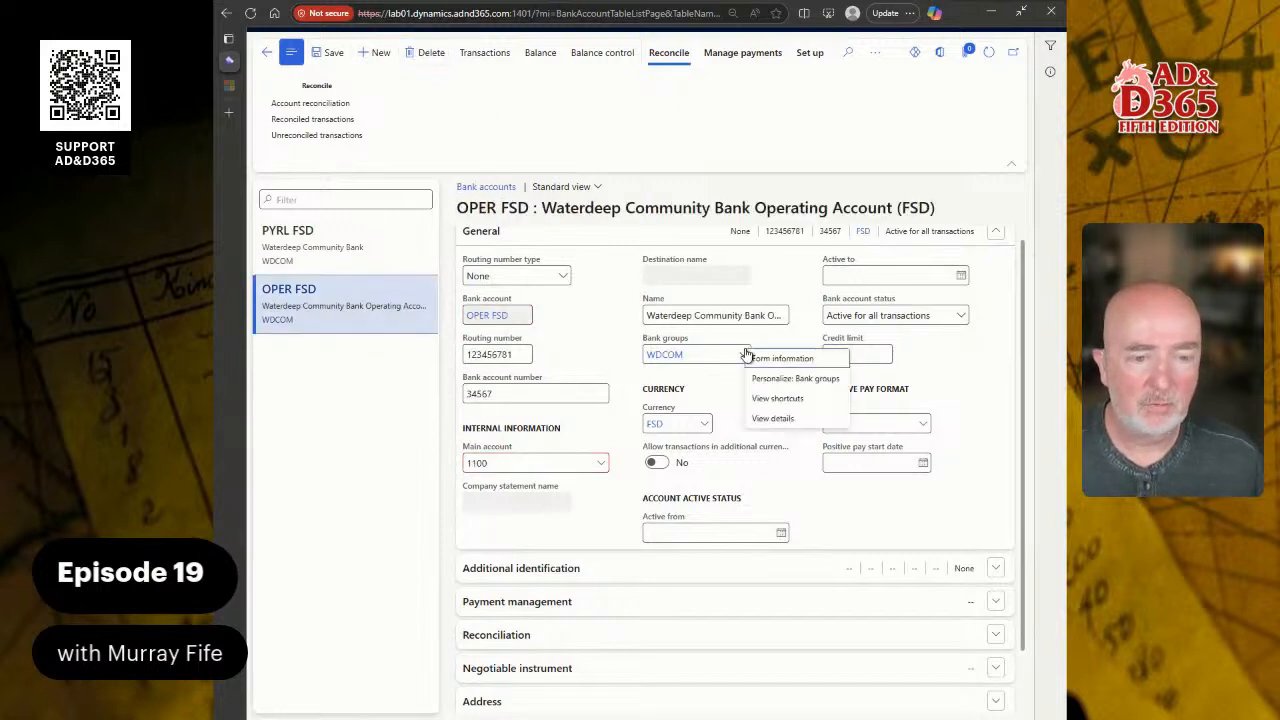
click(810, 420)
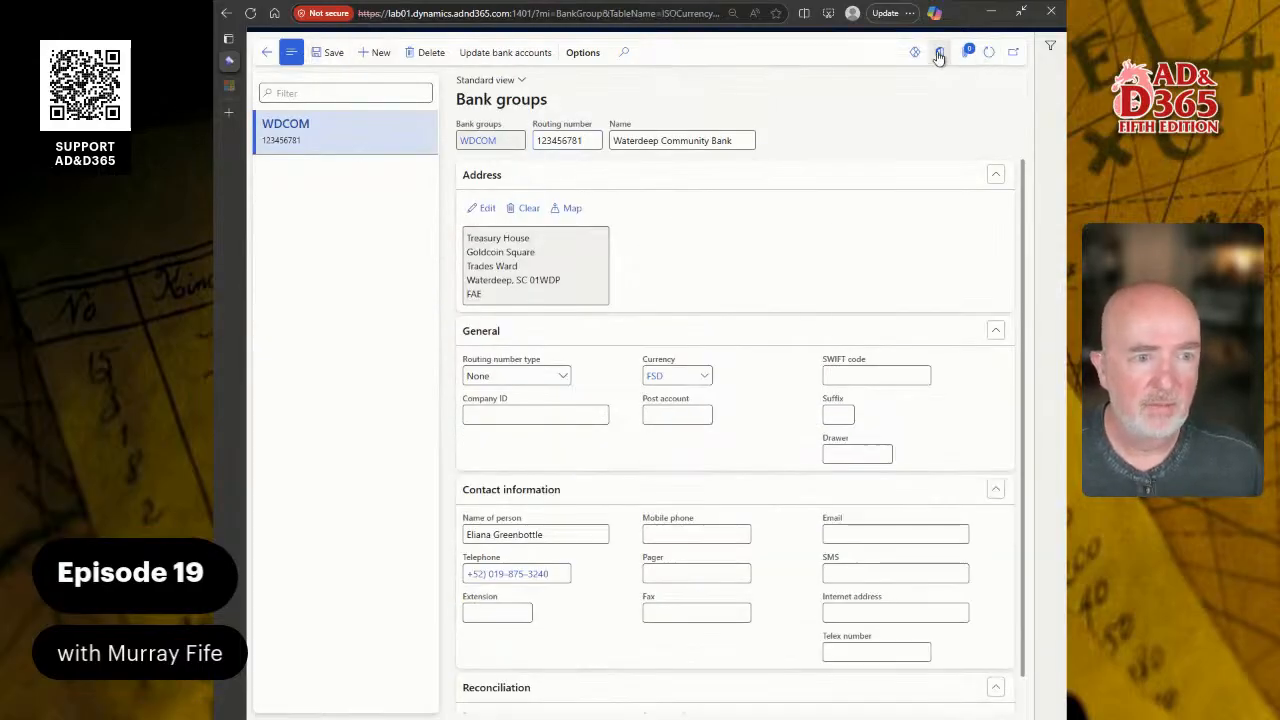
click(1049, 46)
click(993, 187)
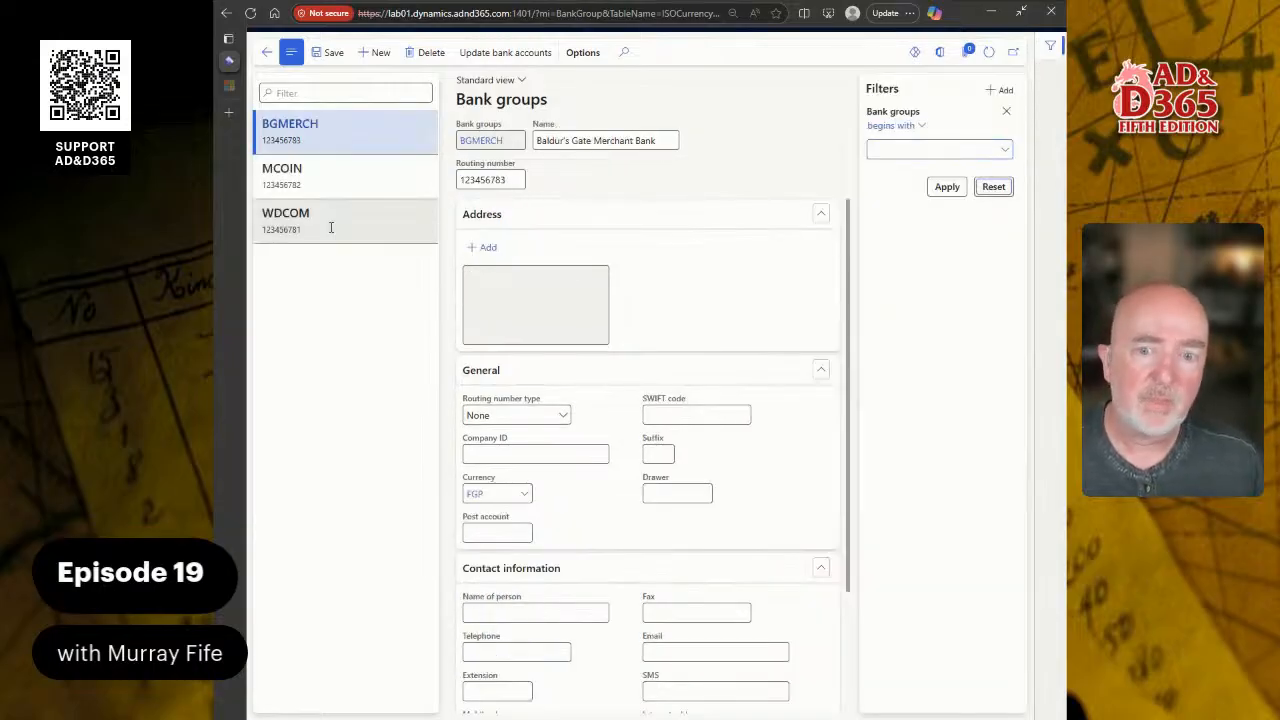
click(329, 222)
click(336, 141)
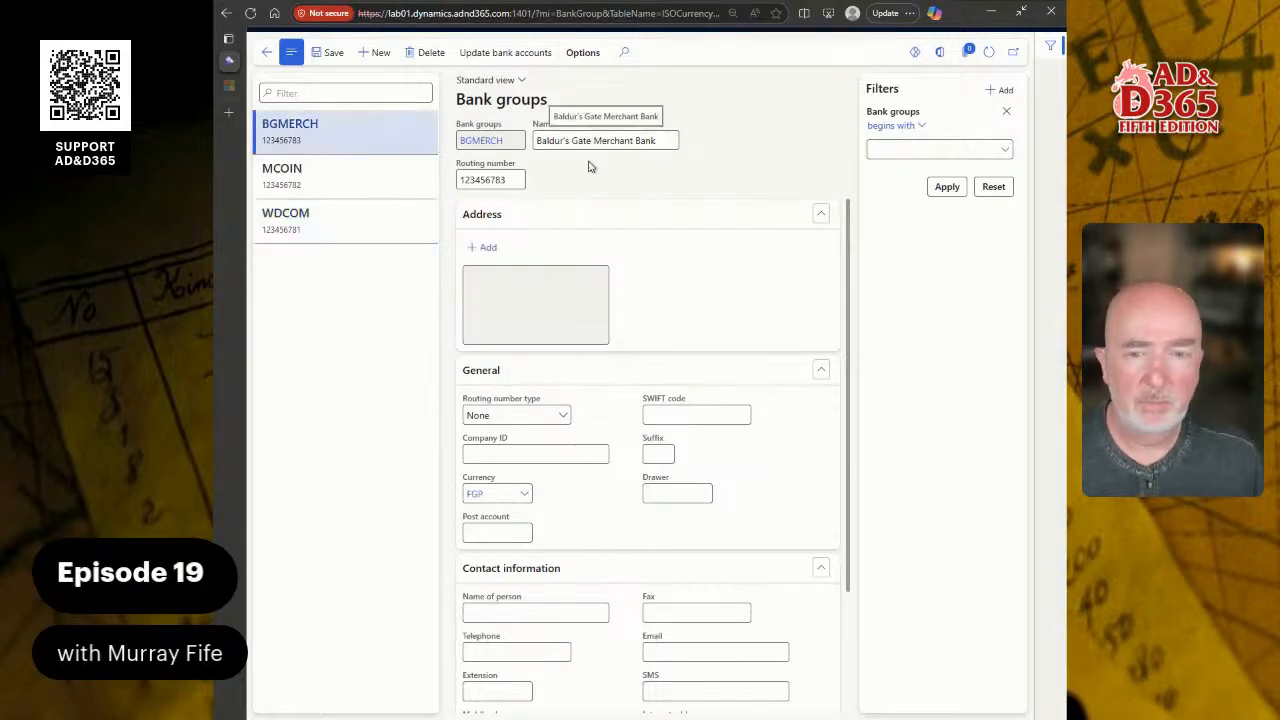
- Set the currency of the MCOIN bank group, Manycoin Money Lender, to FGP
click(370, 180)
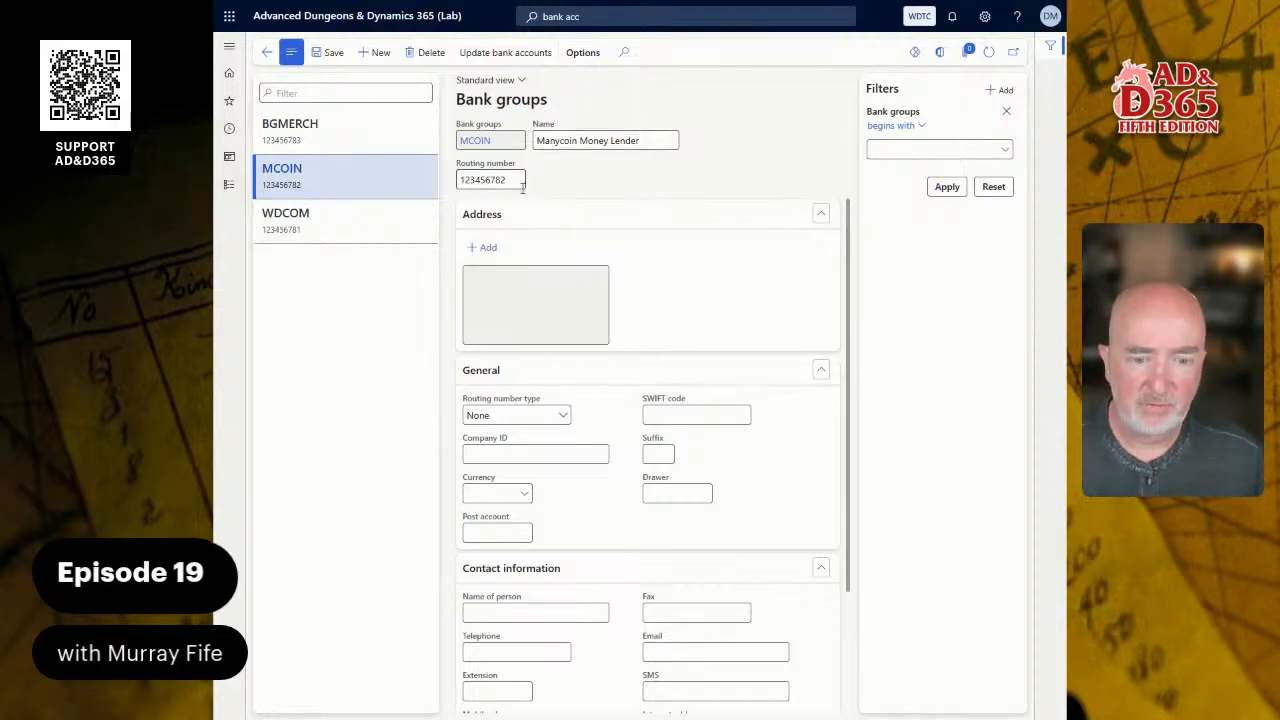
scroll(629, 394, down, 3)
scroll(645, 392, up, 3)
scroll(646, 380, down, 3)
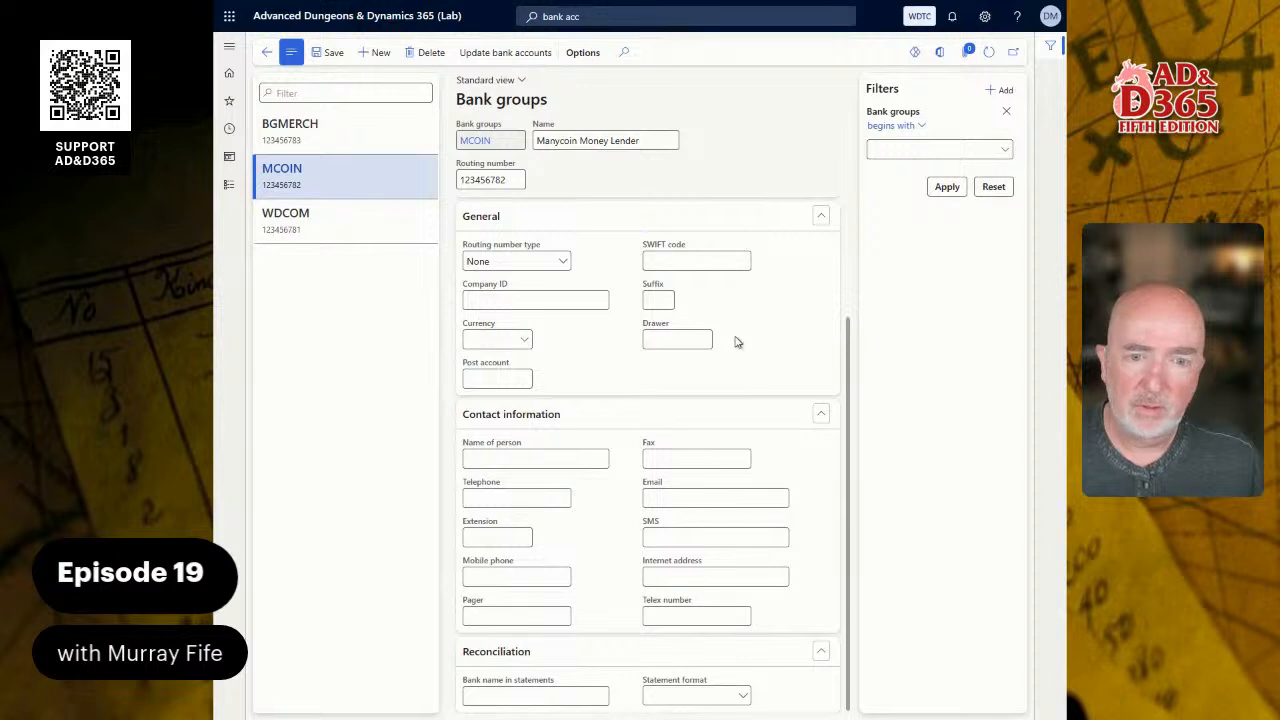
click(515, 339)
text(FGP)
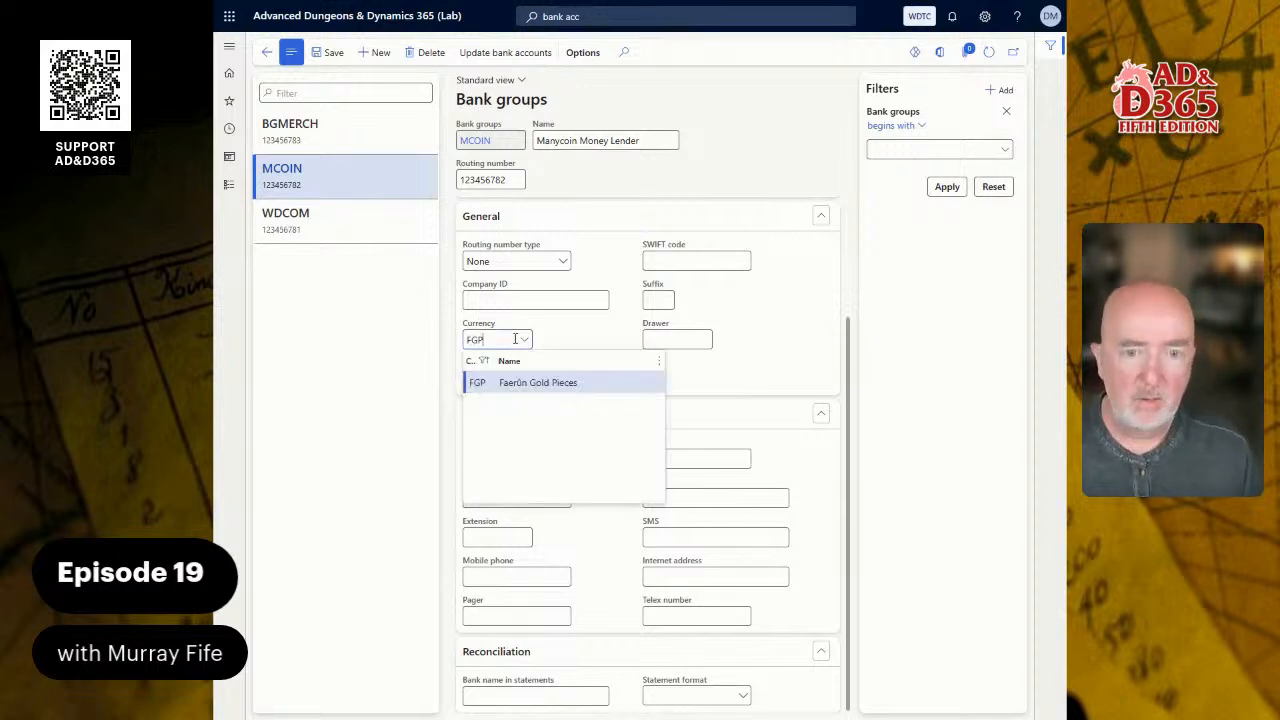
key(Tab)
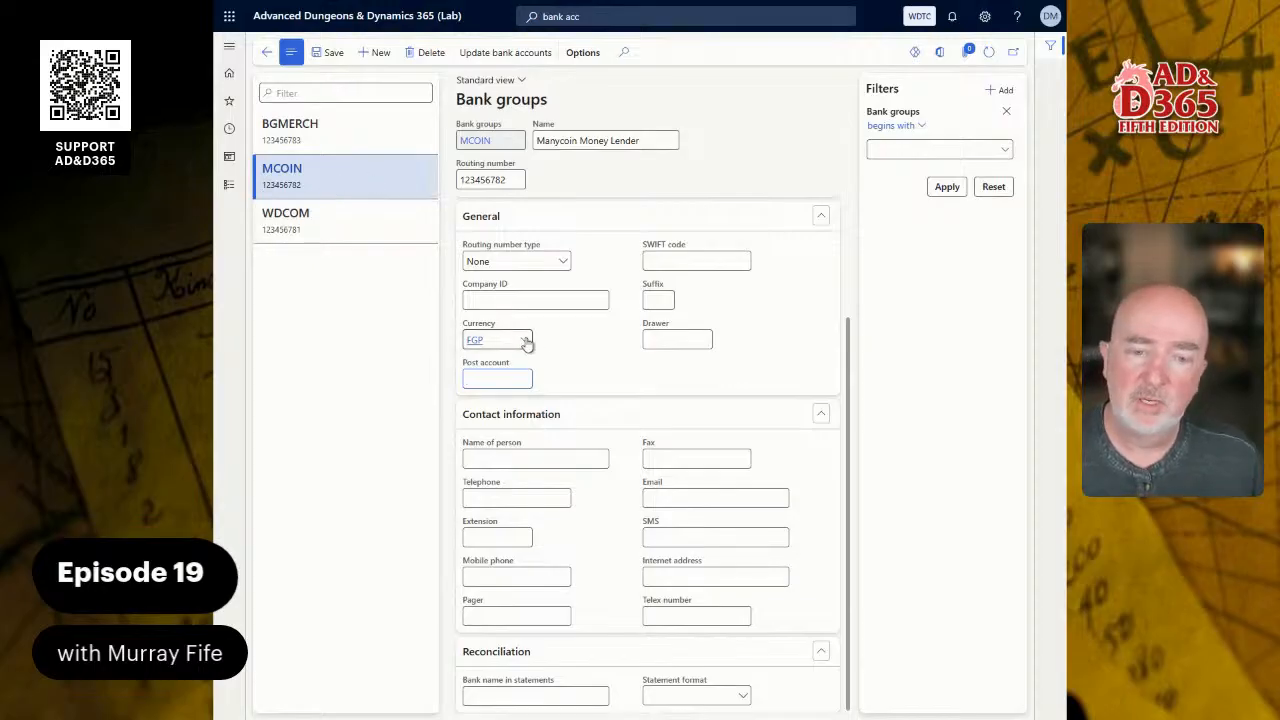
- Check the currency on the WDCOM, BGMERCH and MCOIN bank groups and return to the Bank accounts page
click(372, 222)
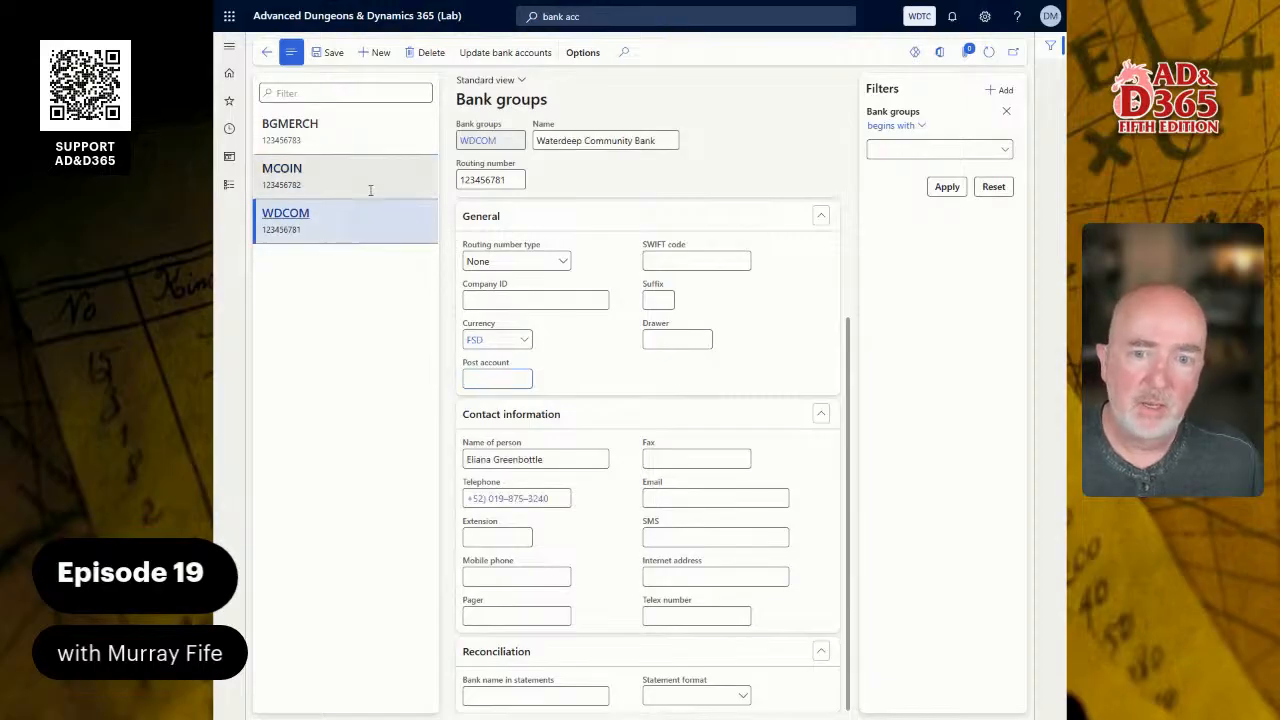
click(370, 136)
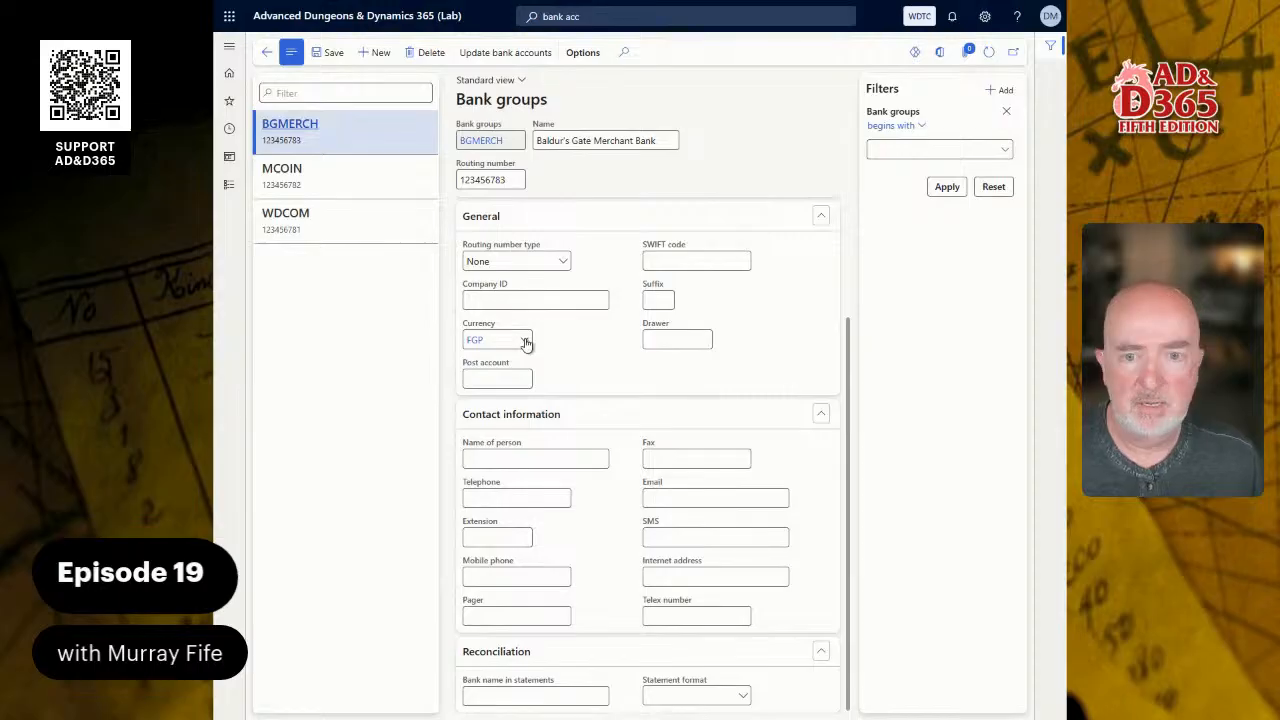
click(350, 175)
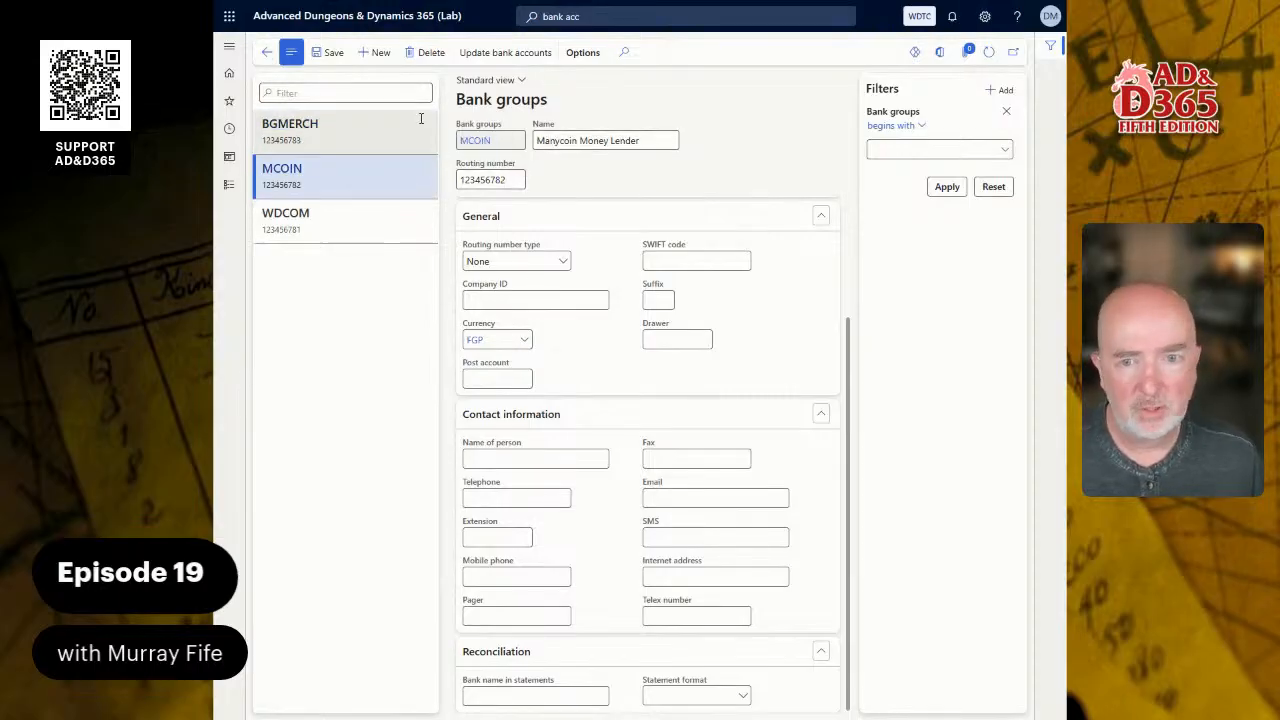
click(266, 53)
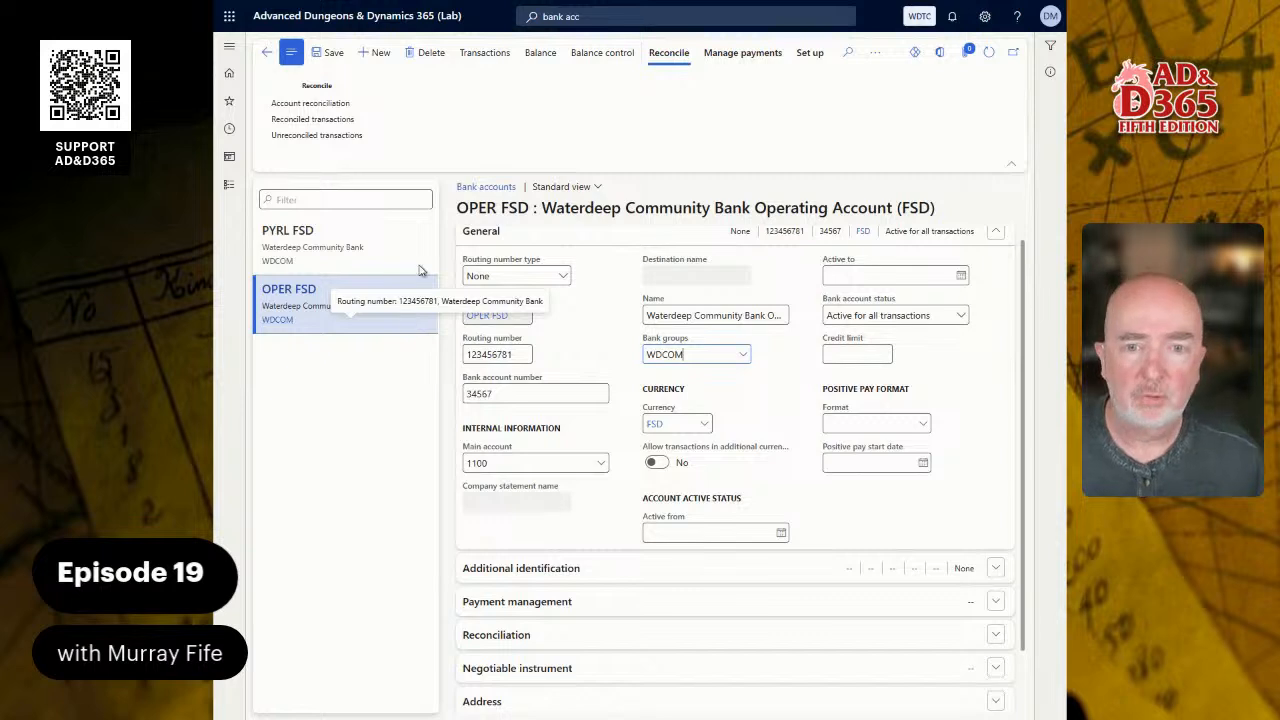
- Start another new bank account record with MCLOC FGP as the bank account, keeping routing number type None
click(372, 58)
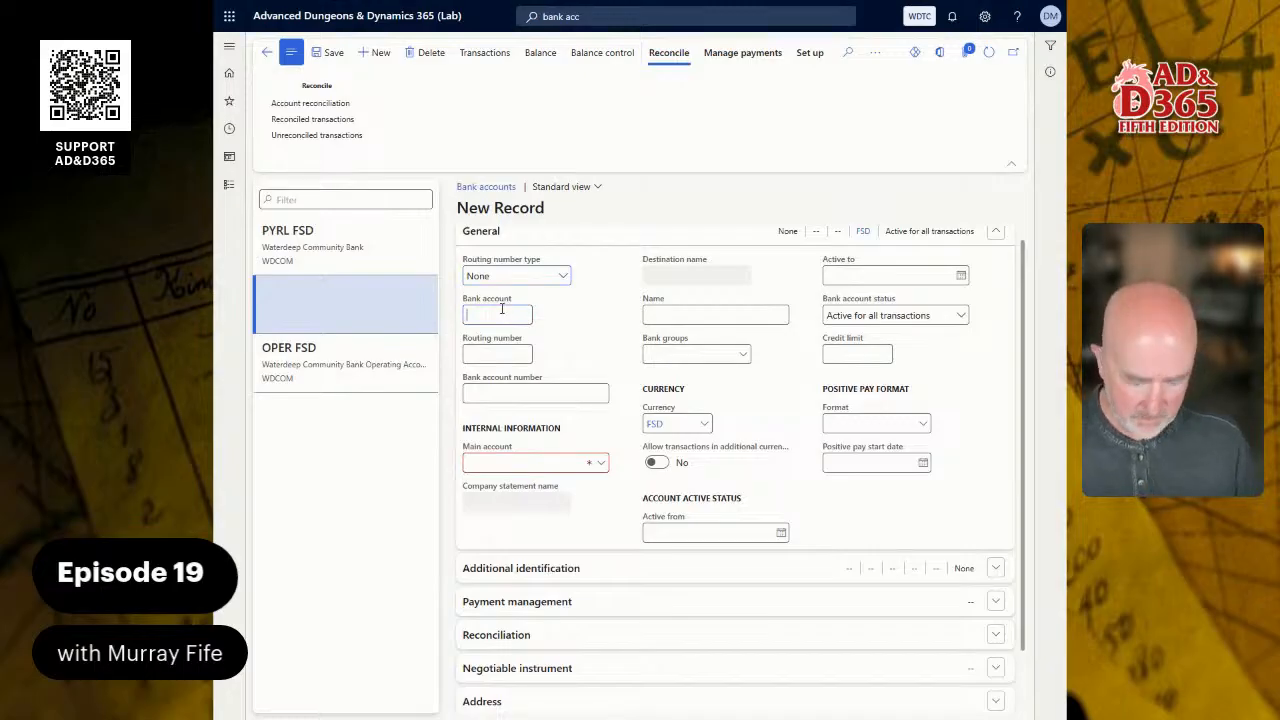
text(MCLOC)
key(BackSpace)
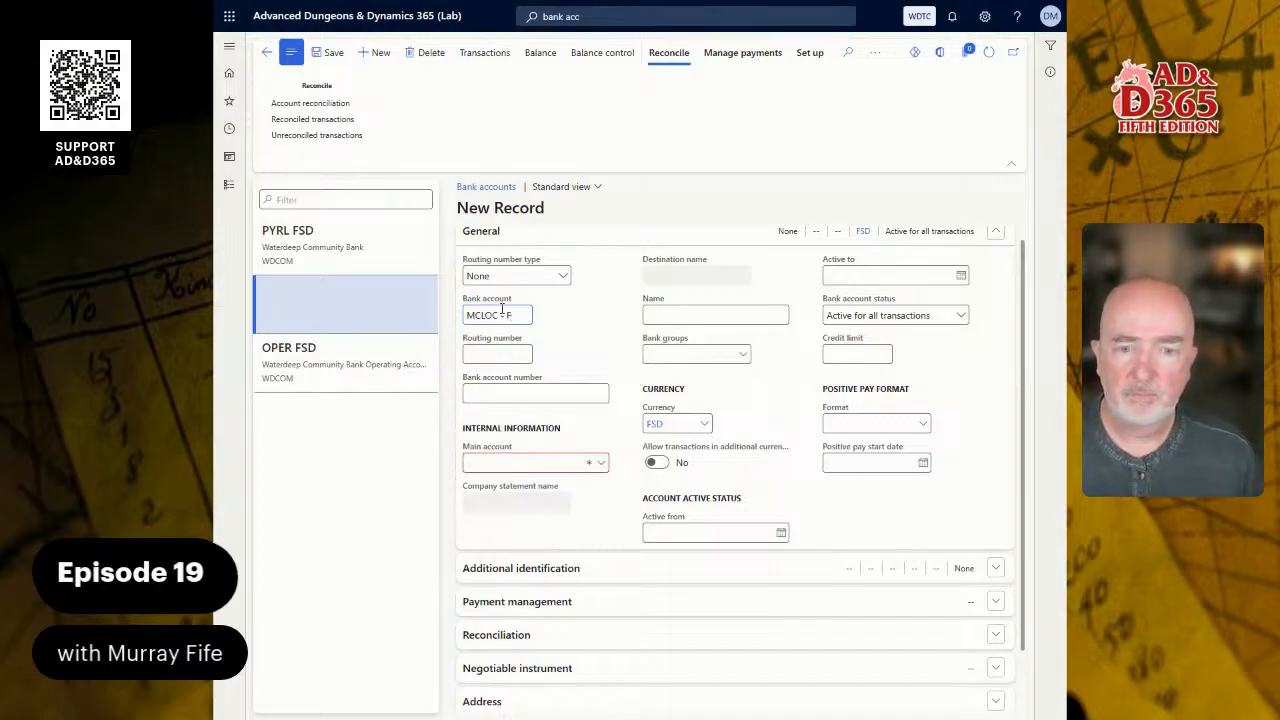
text(FSD)
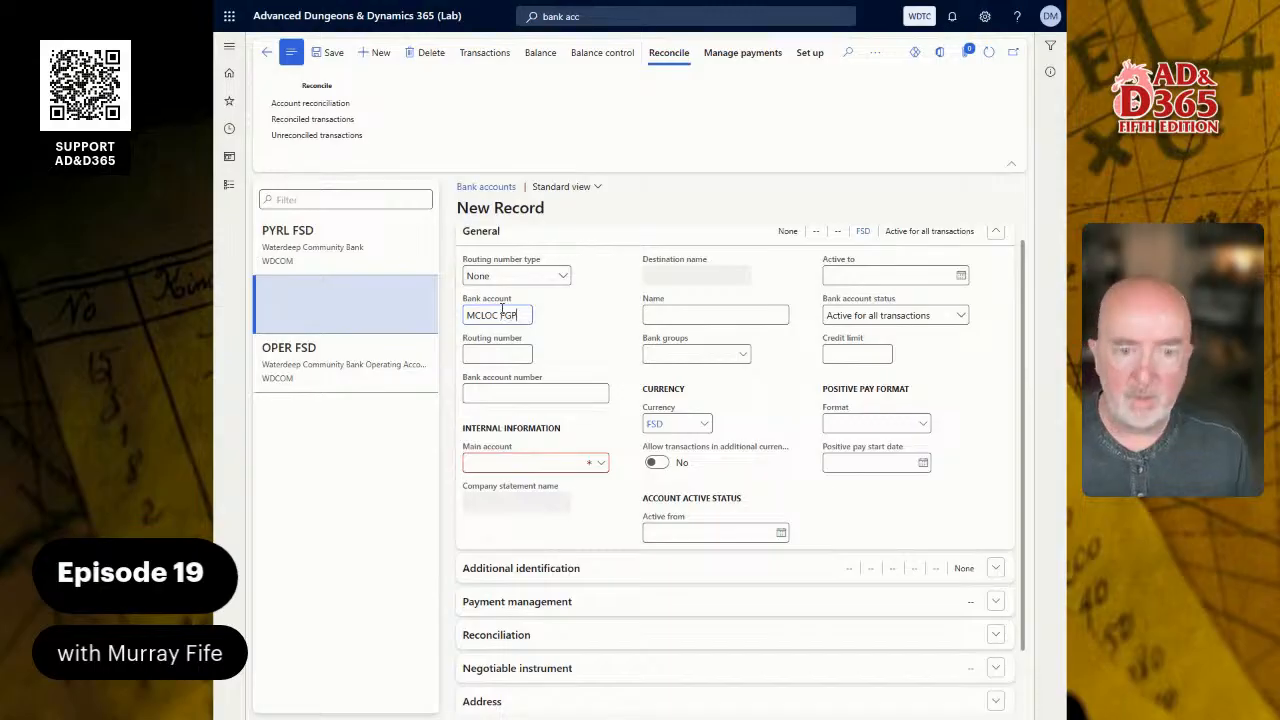
key(Tab)
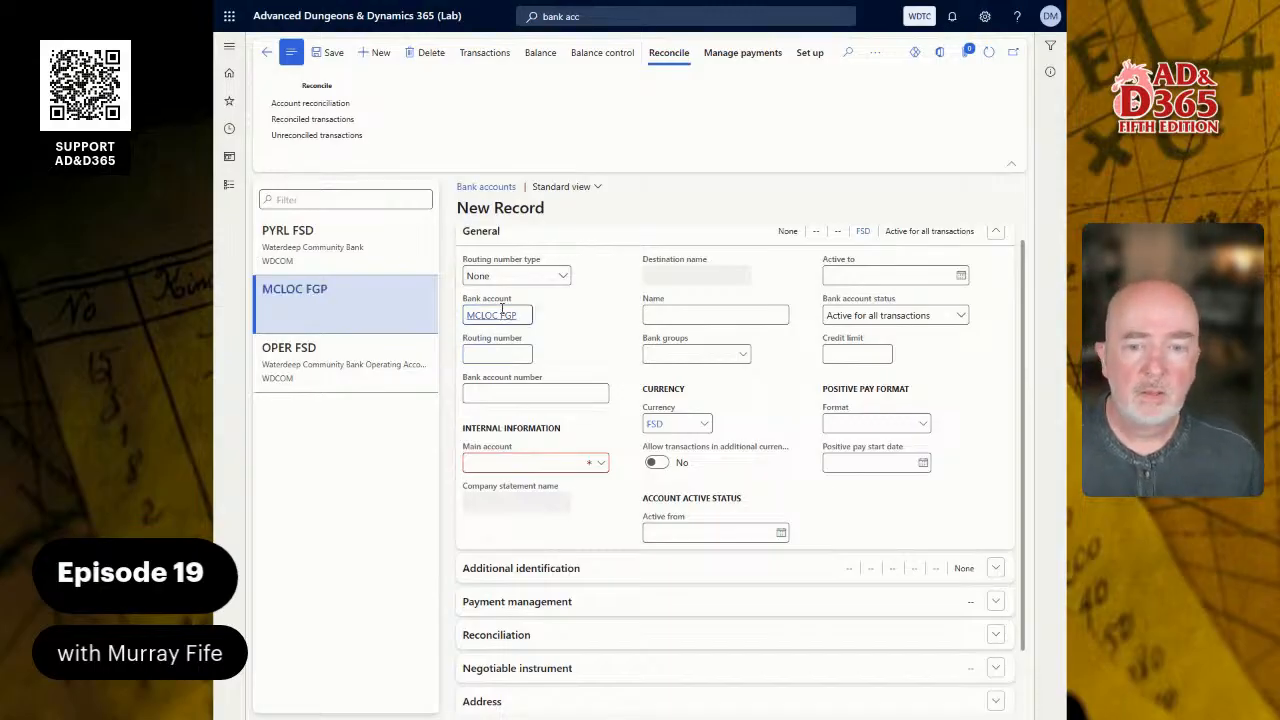
- Enter the routing number and bank account number for the MCLOC FGP bank account
text(12345678)
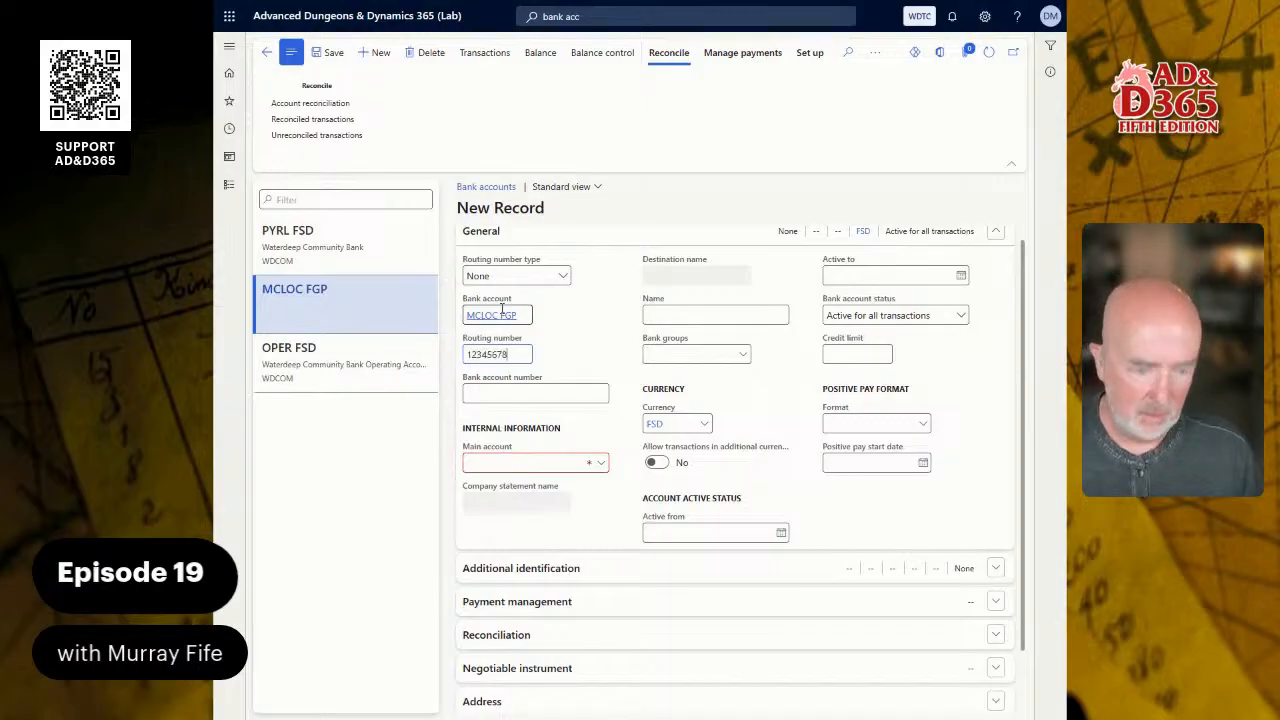
text(9)
key(Tab)
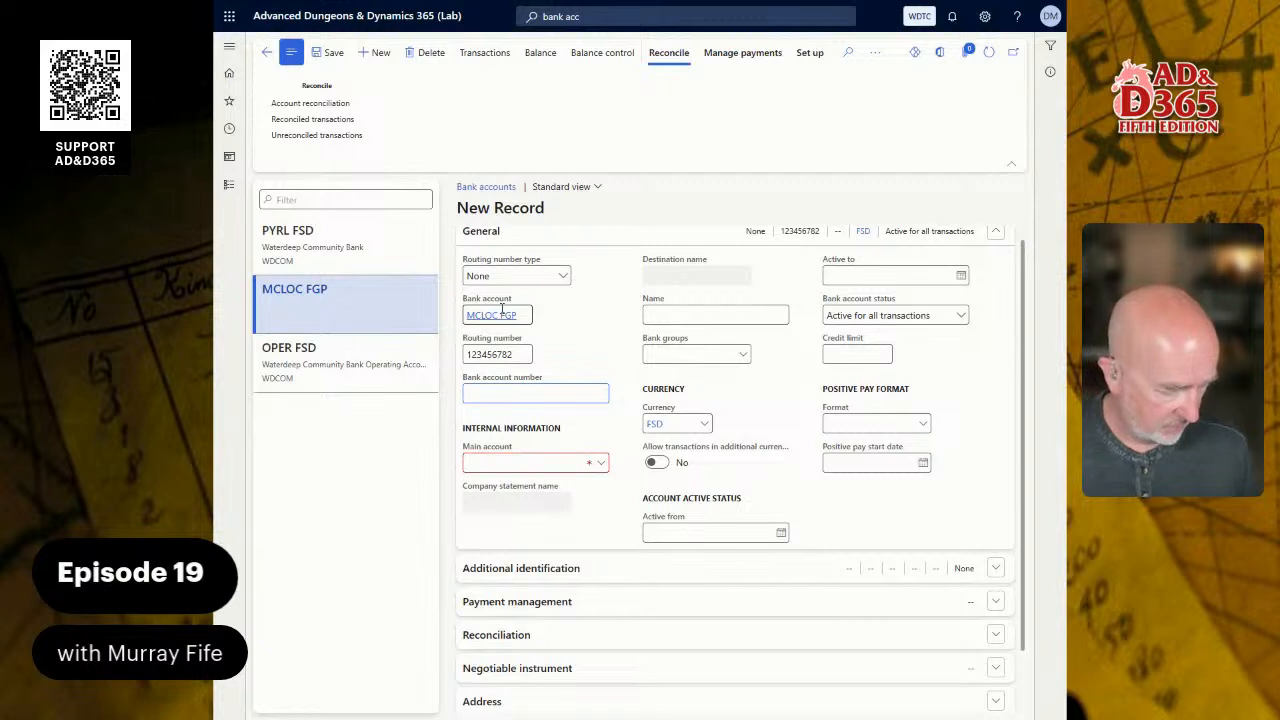
text(76543)
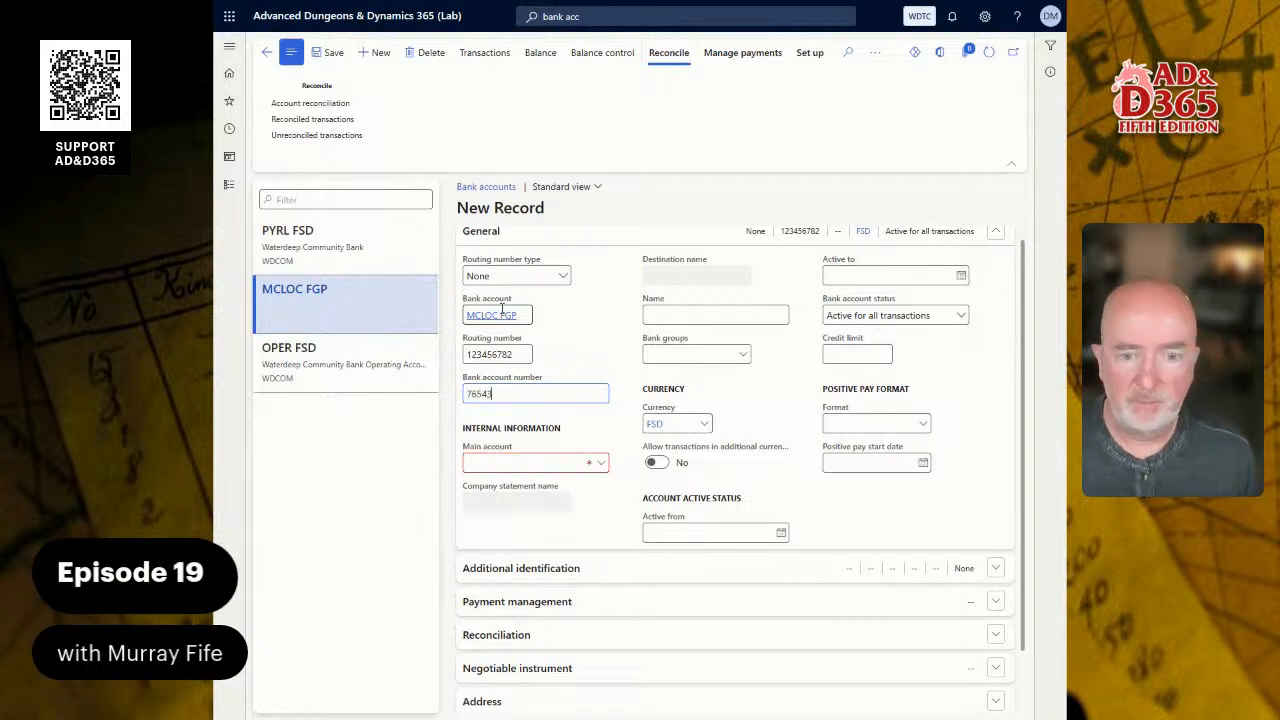
key(Tab)
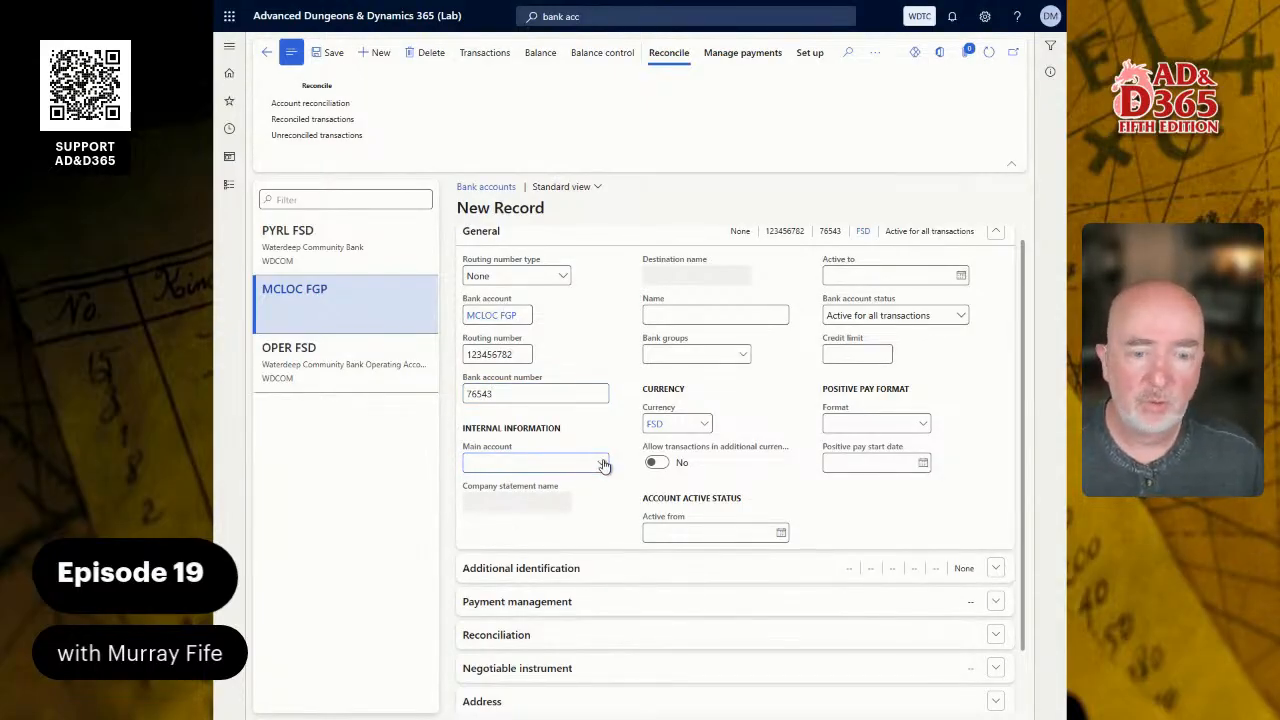
- Assign the MCOIN bank group to the MCLOC FGP account and name it Manycoin Money Lender Line of Credit
click(663, 313)
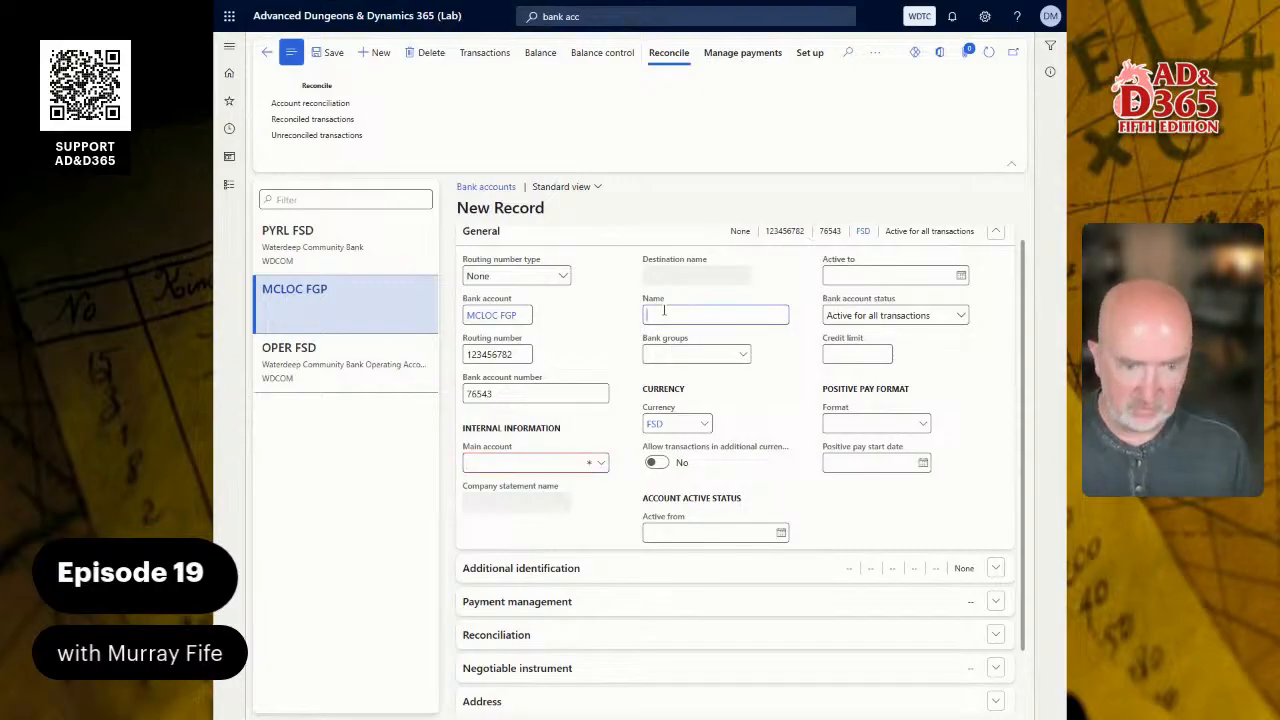
click(737, 354)
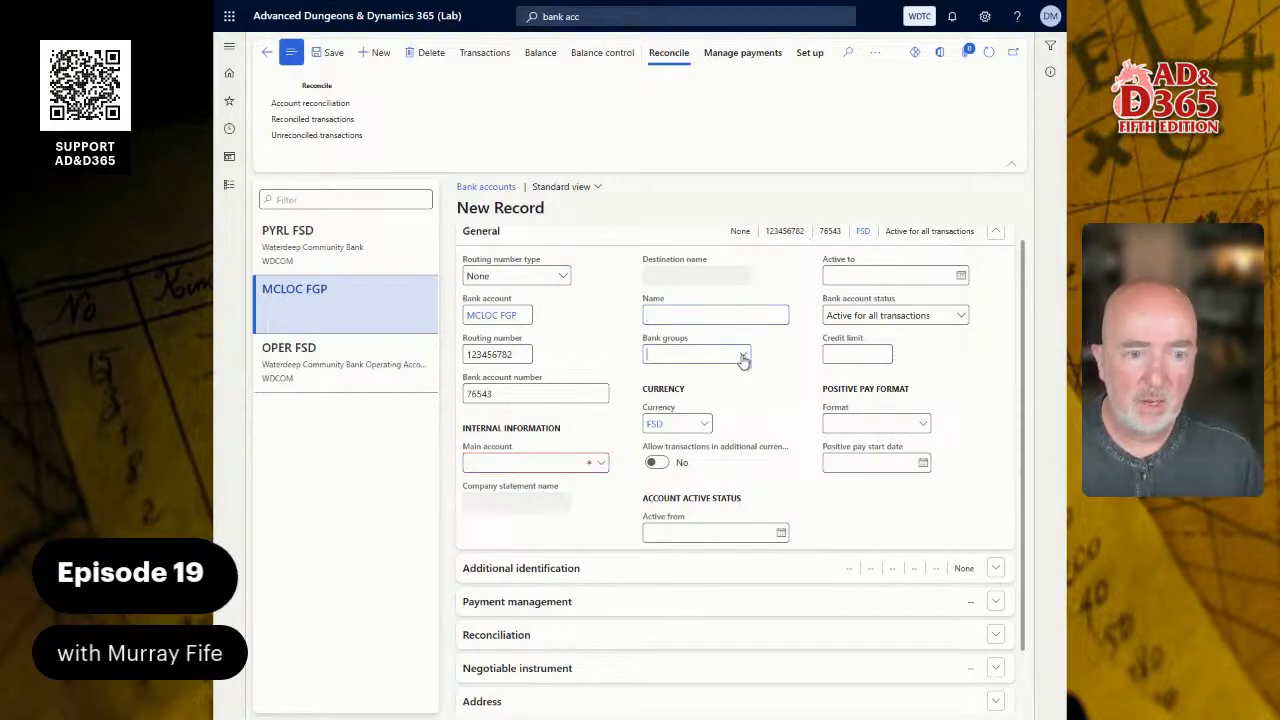
click(743, 357)
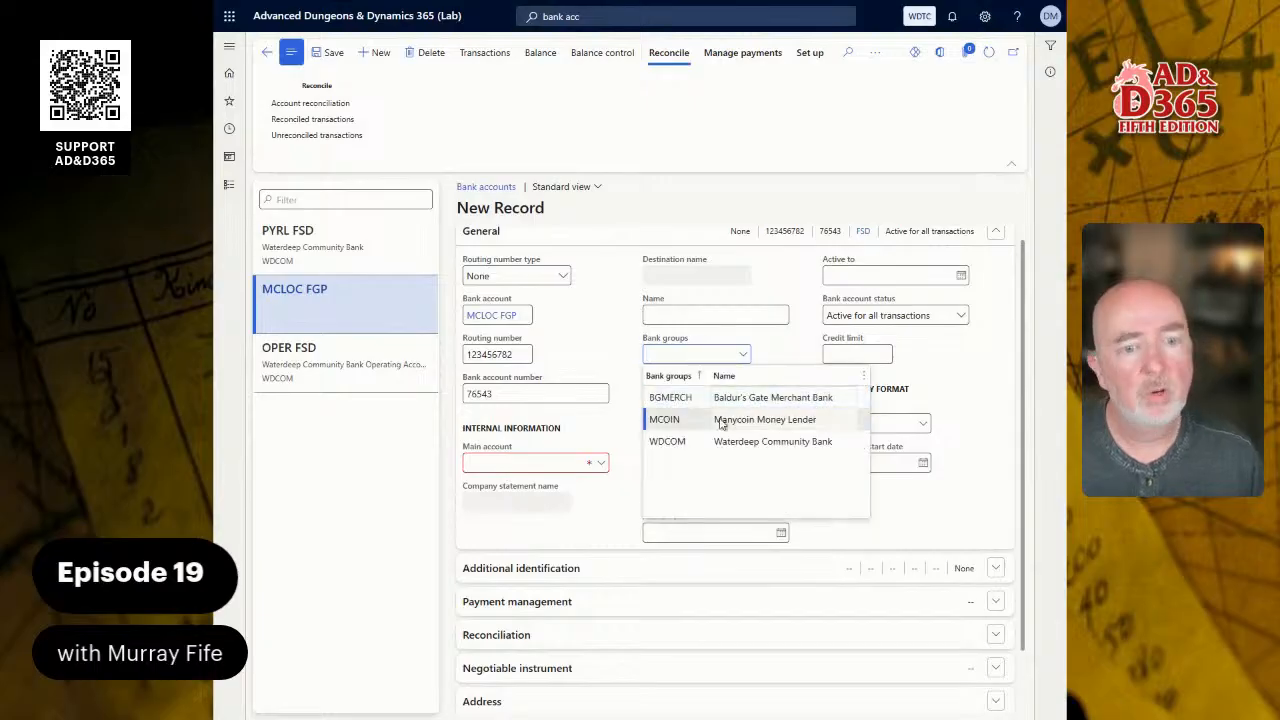
click(715, 421)
click(760, 316)
text(Lite)
text( of Credit)
key(Tab)
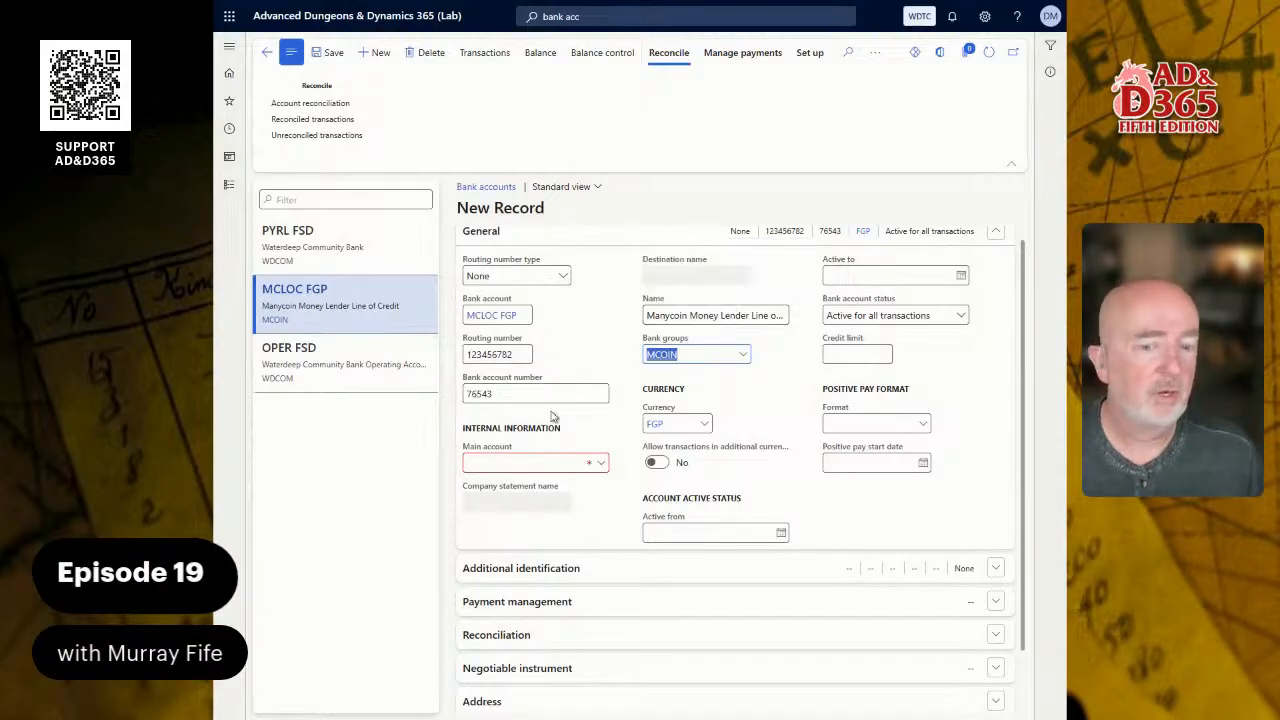
click(599, 466)
click(600, 464)
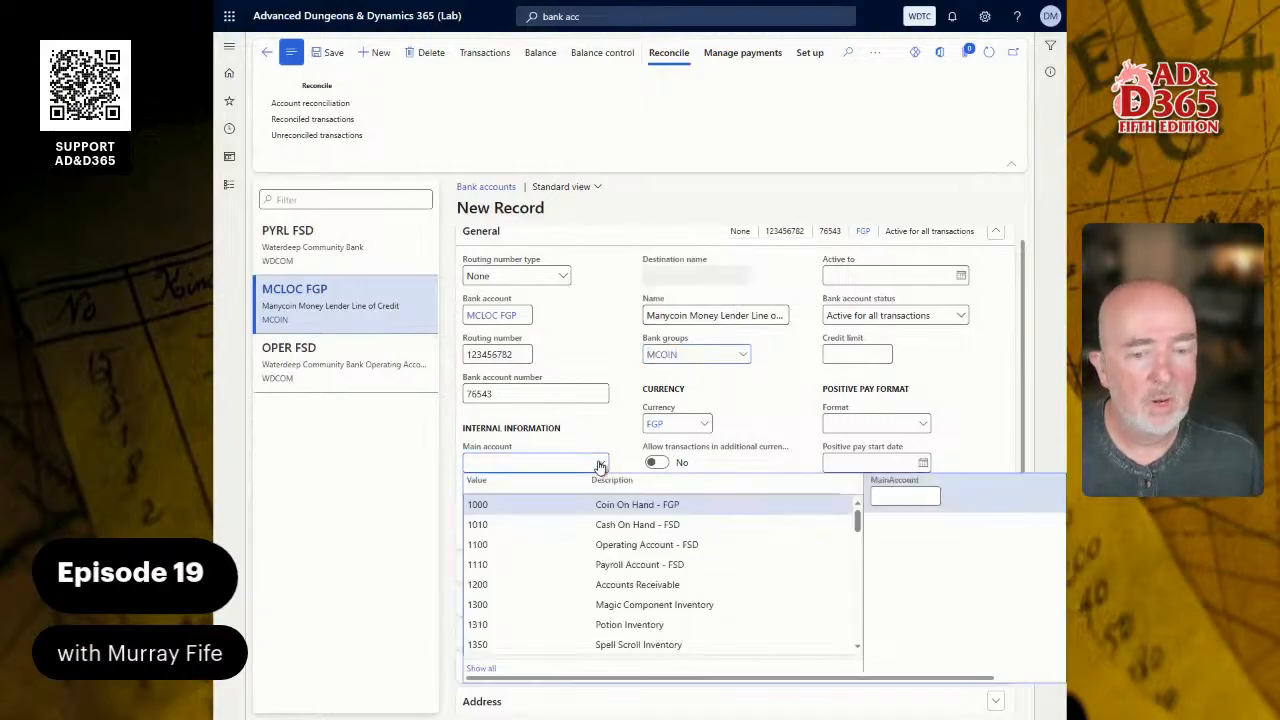
click(524, 564)
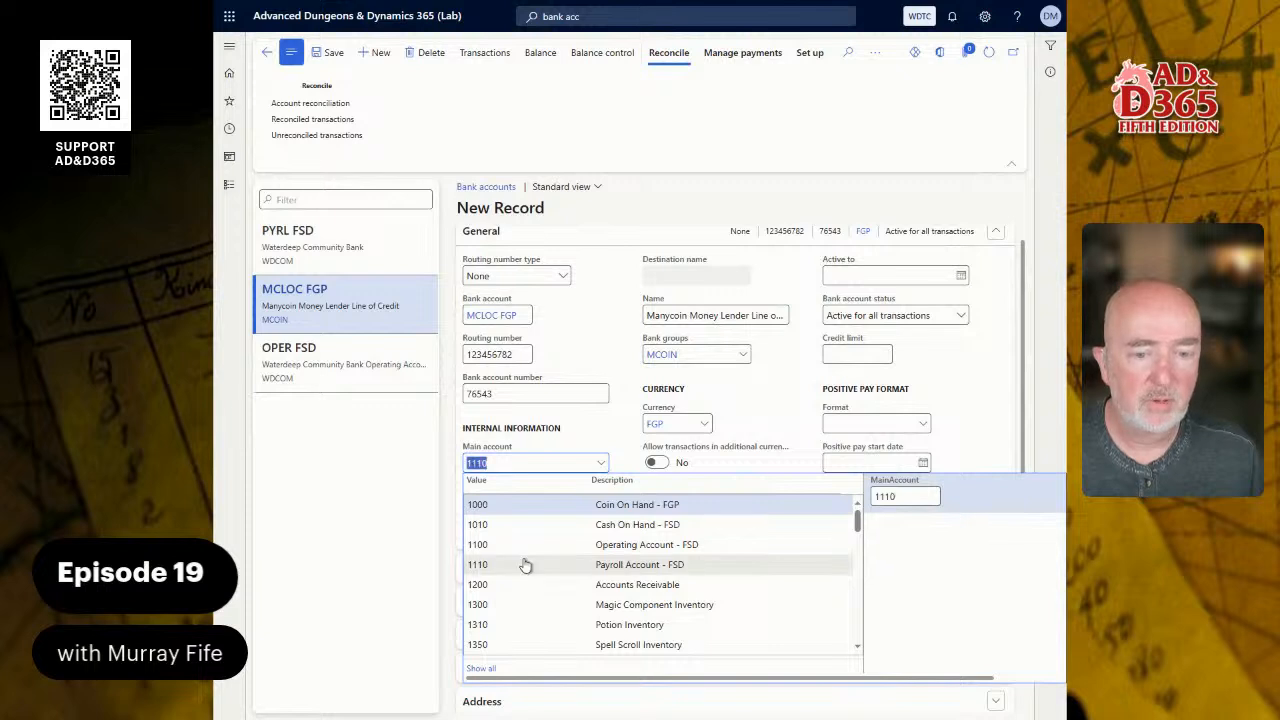
click(602, 464)
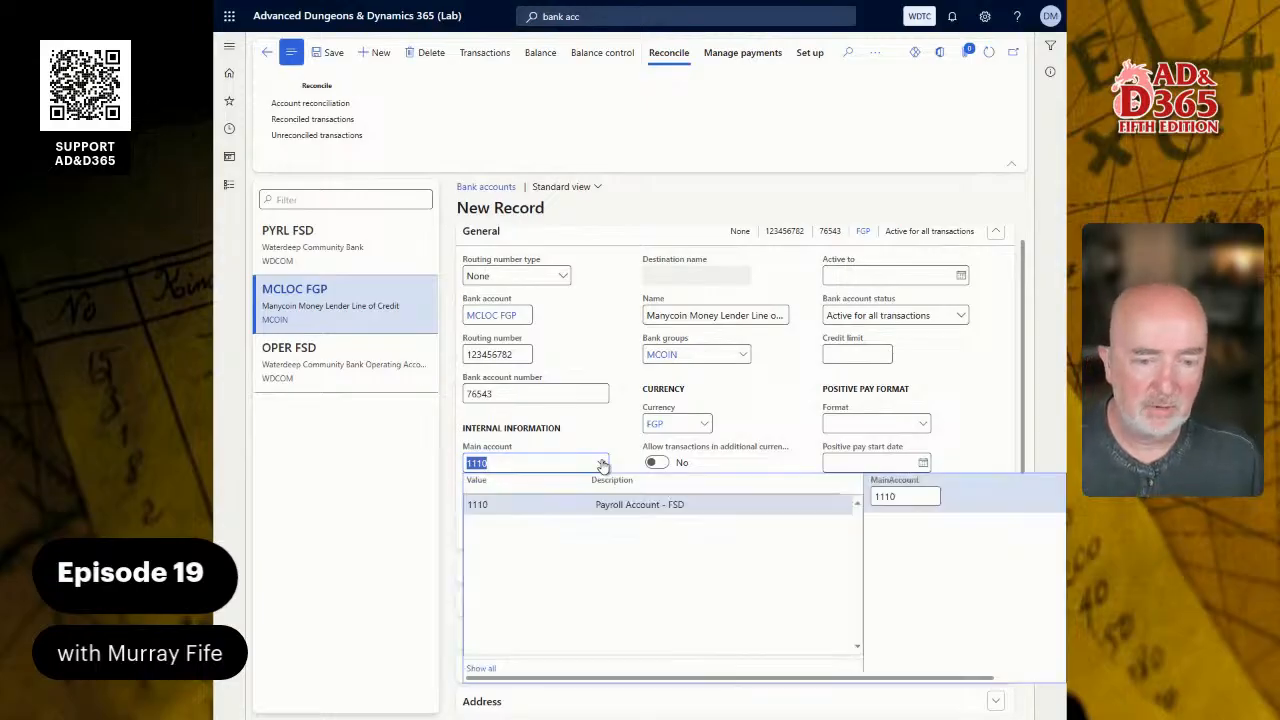
click(588, 463)
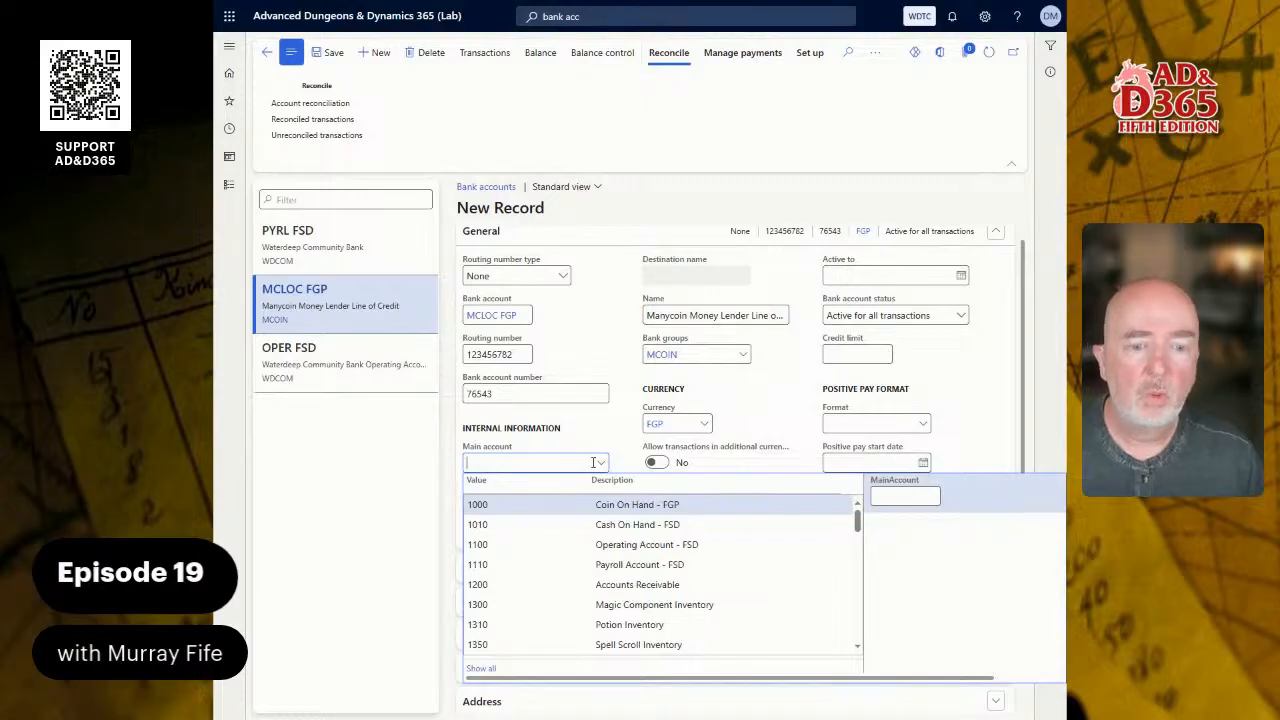
- Open the main account details from the bank account record and review the 1110 payroll and 1100 operating accounts
right_click(592, 465)
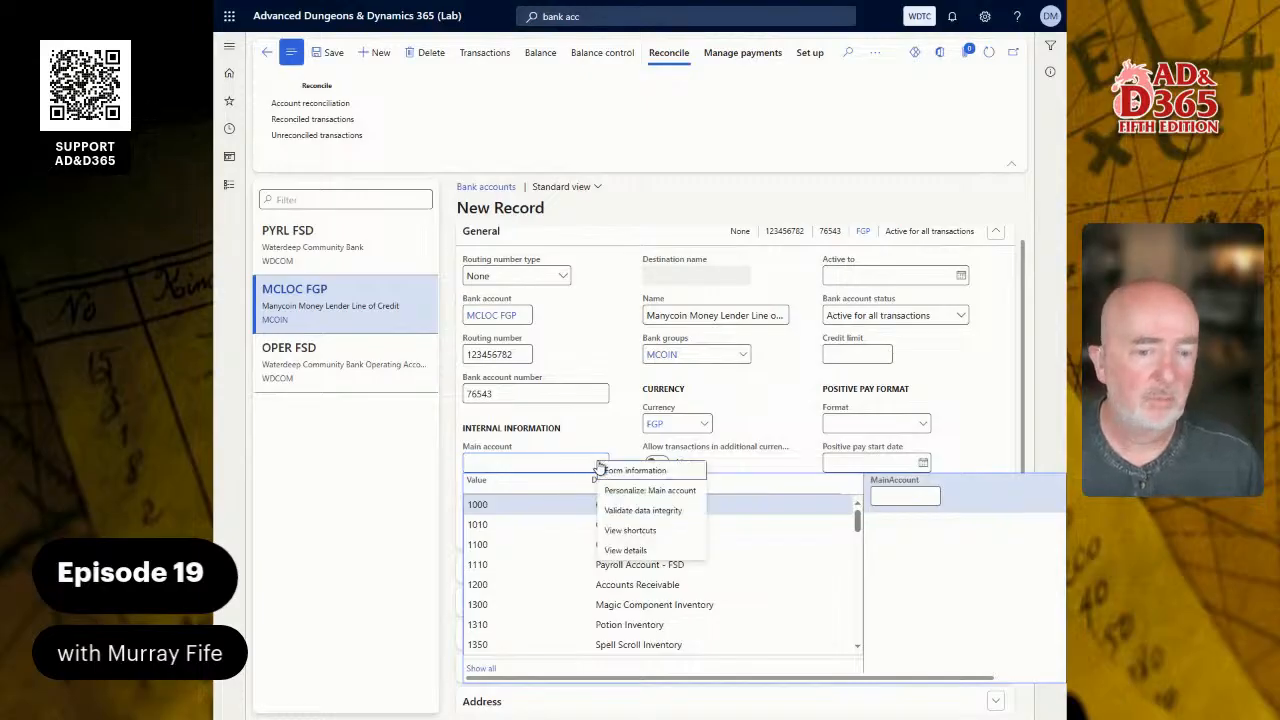
click(628, 550)
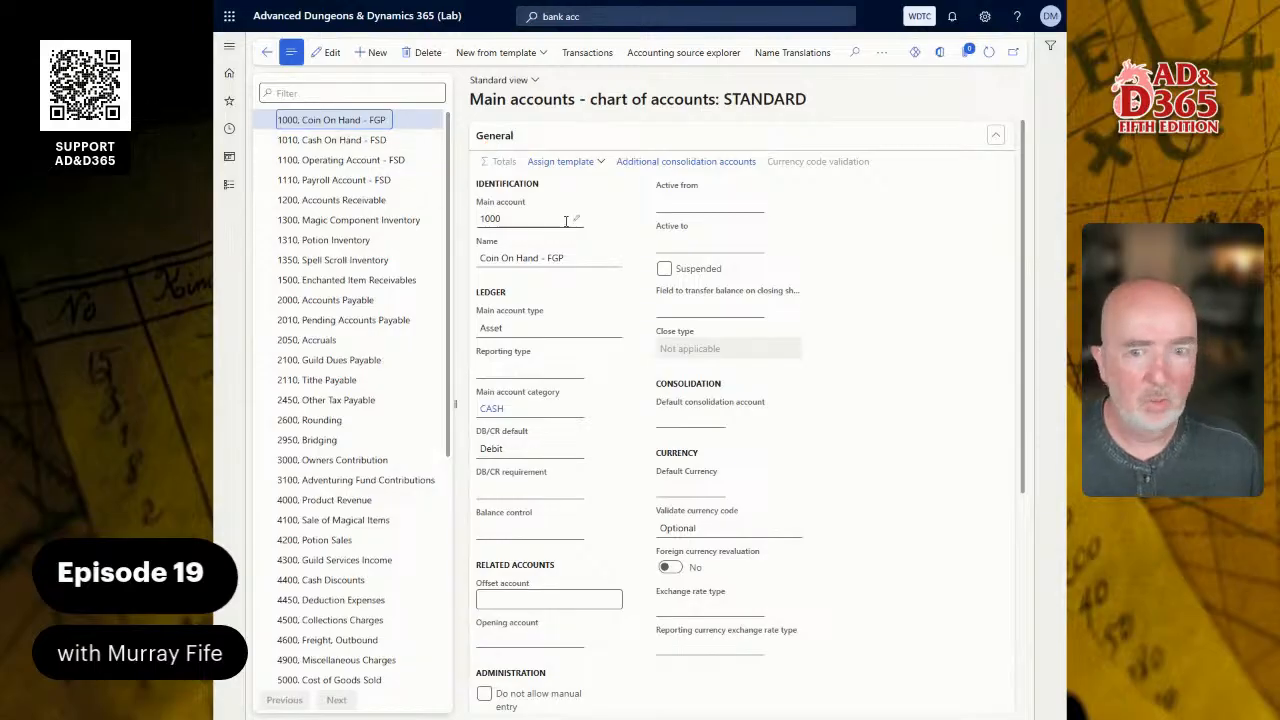
click(363, 179)
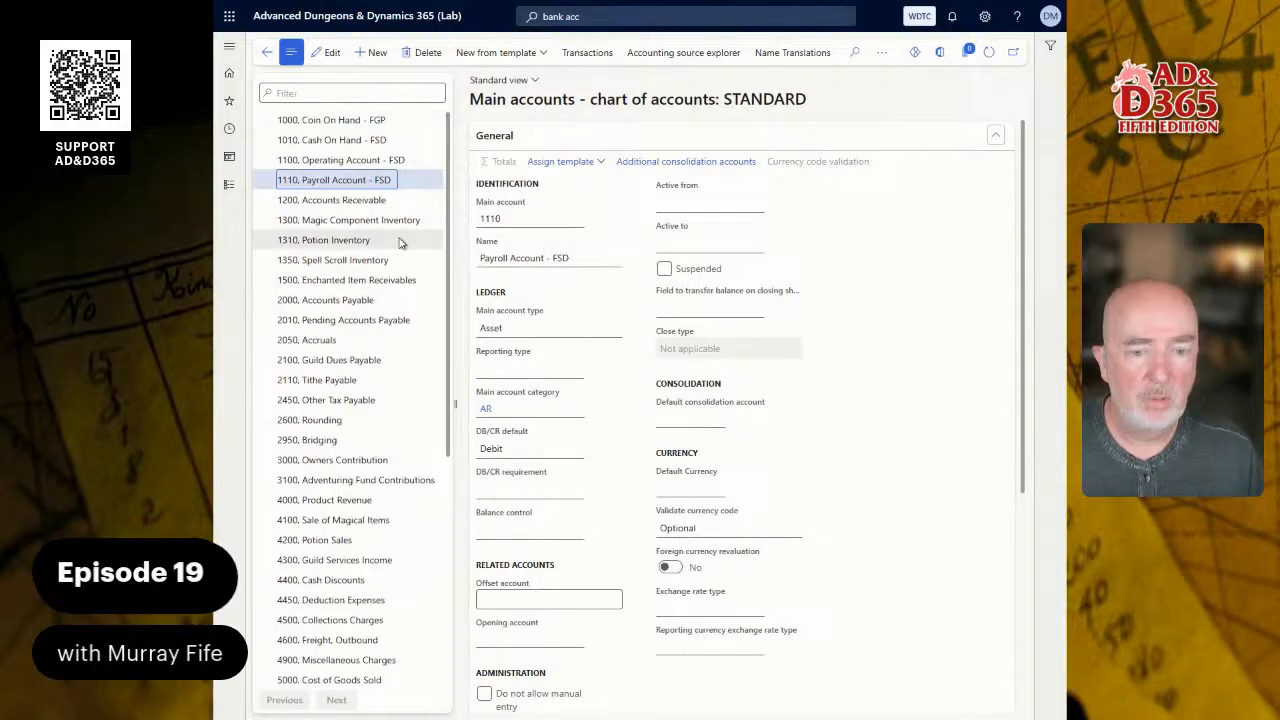
click(363, 160)
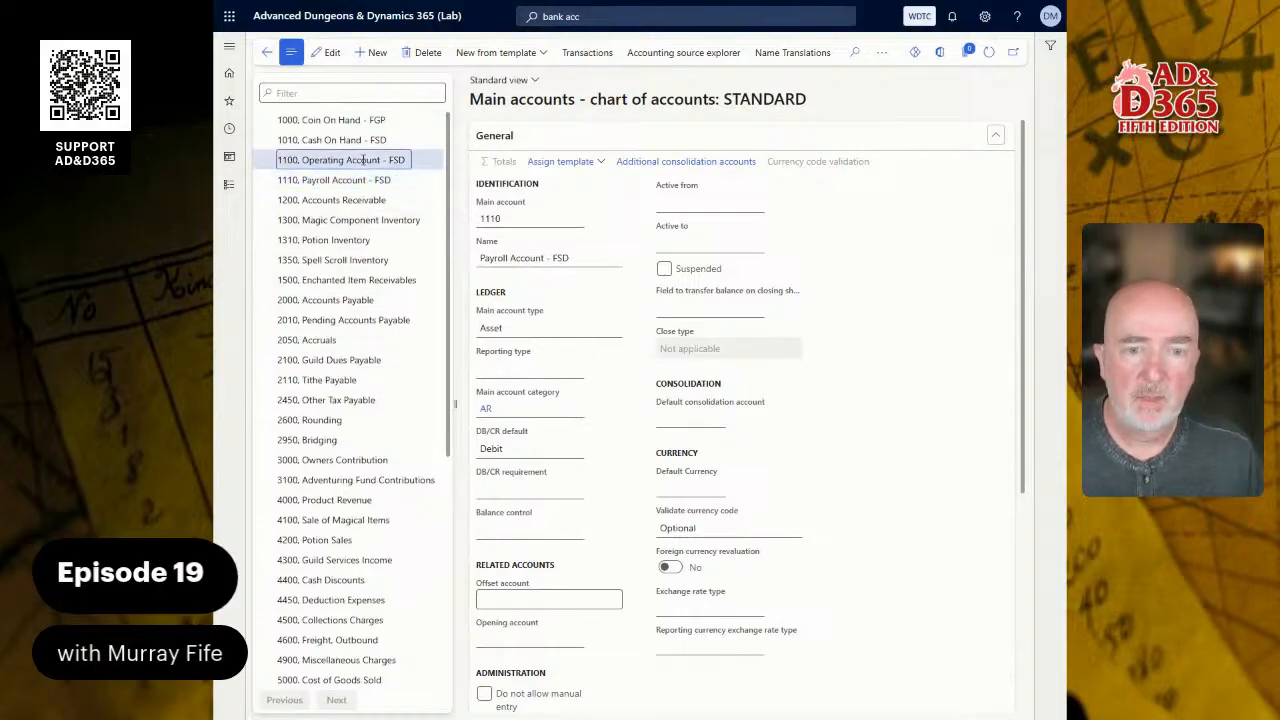
click(358, 179)
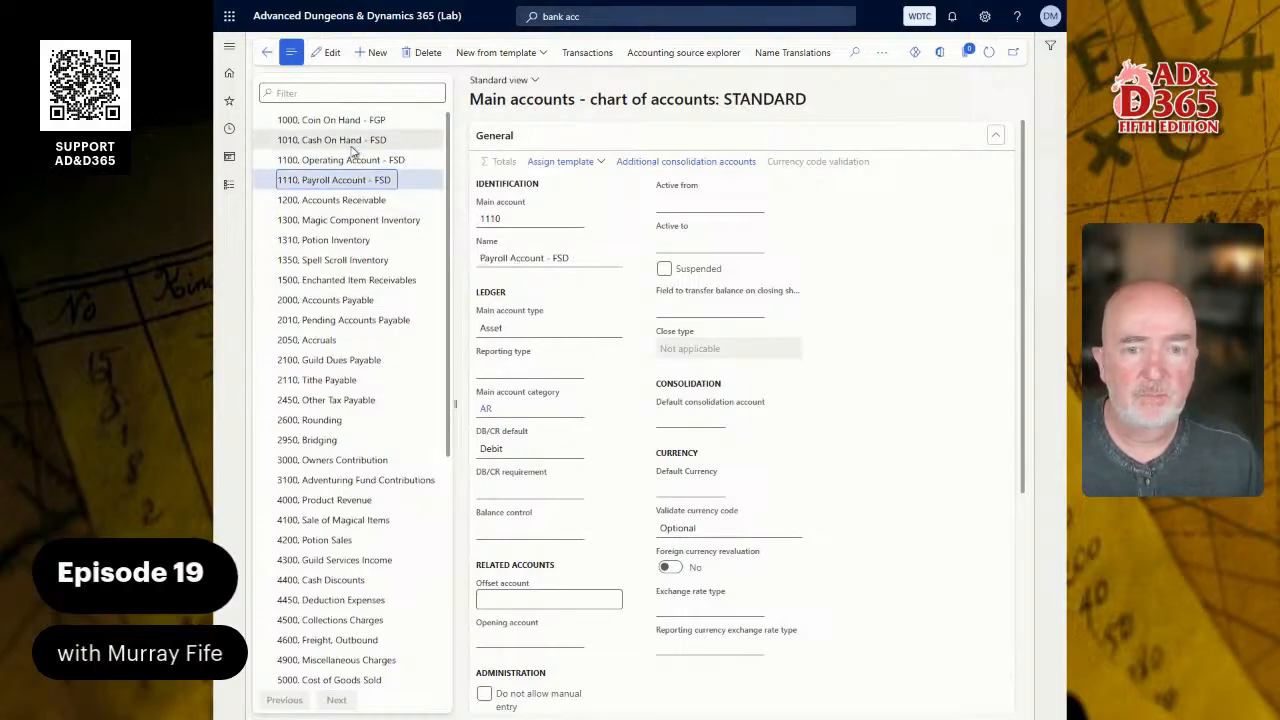
click(353, 160)
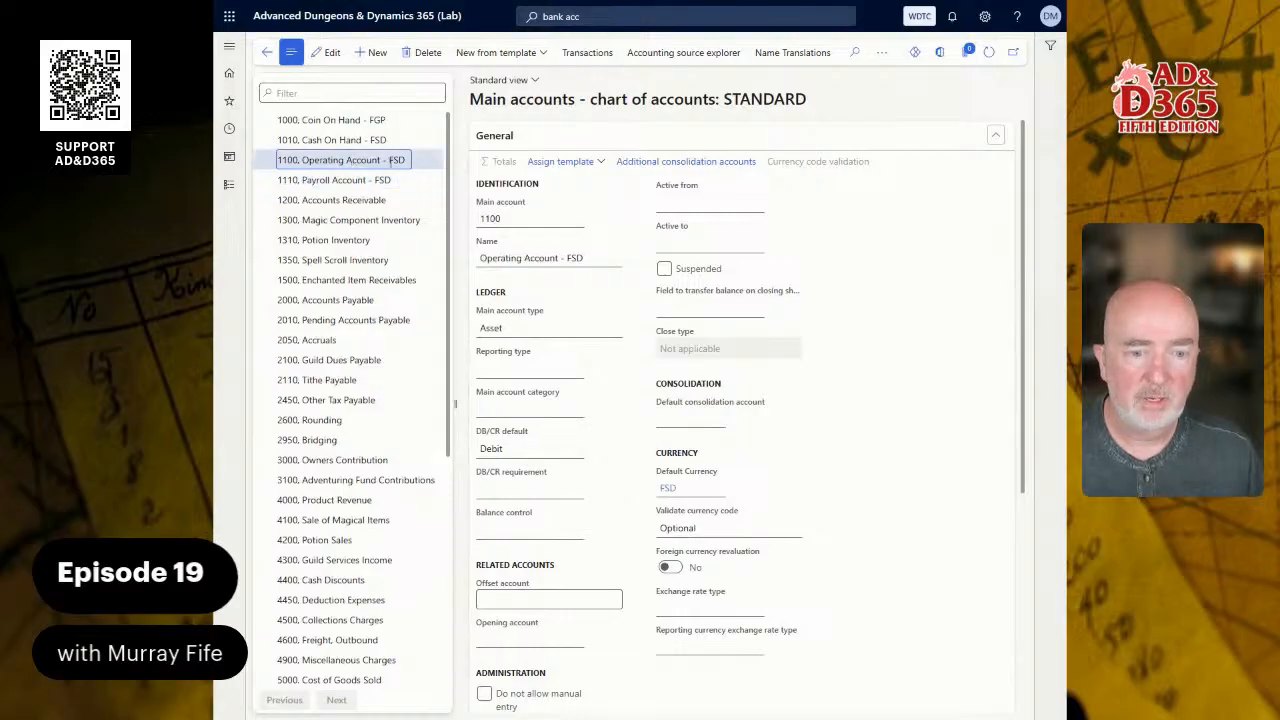
- Create a new main account numbered 1120 with the name Line of Credit - FGP
click(380, 55)
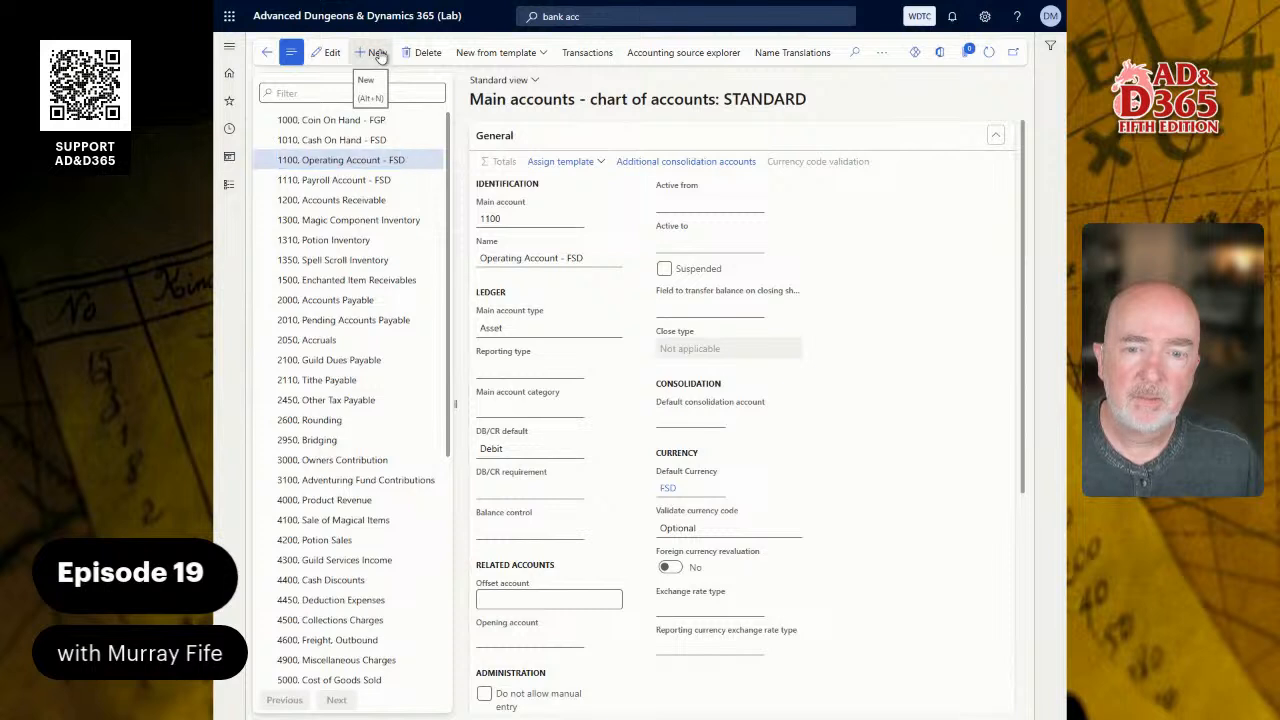
text(11)
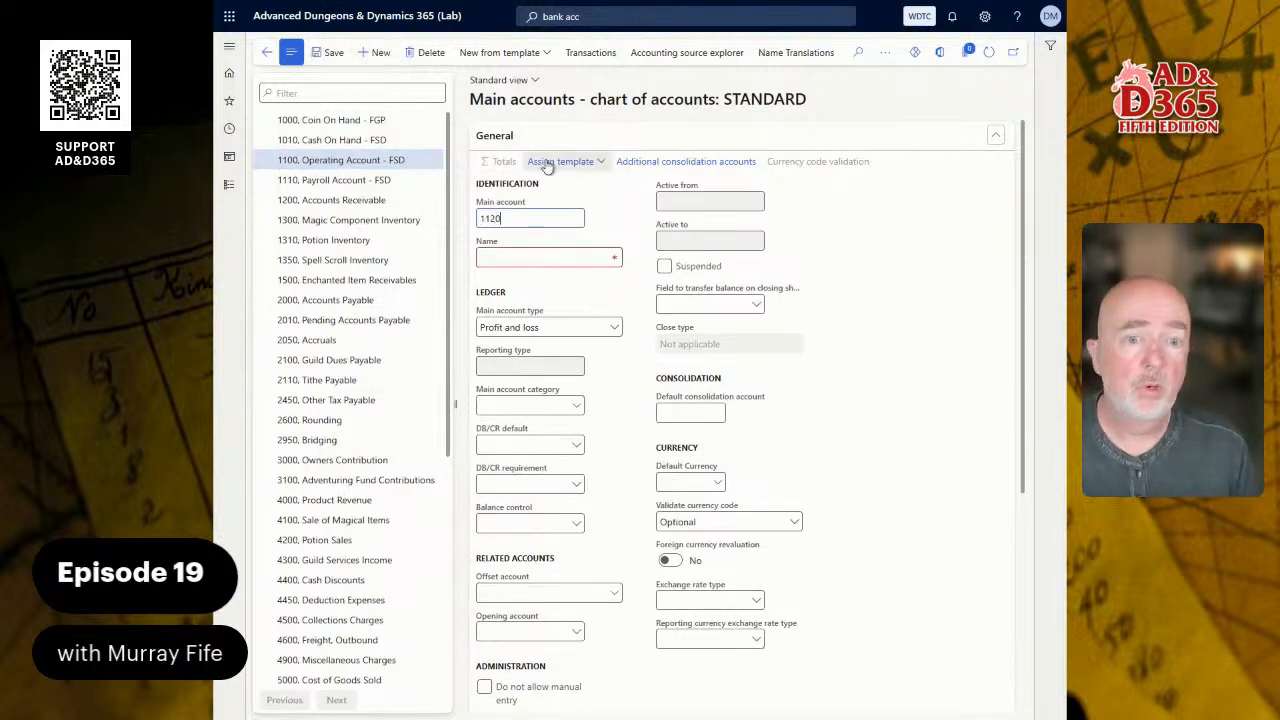
key(Tab)
text(Line)
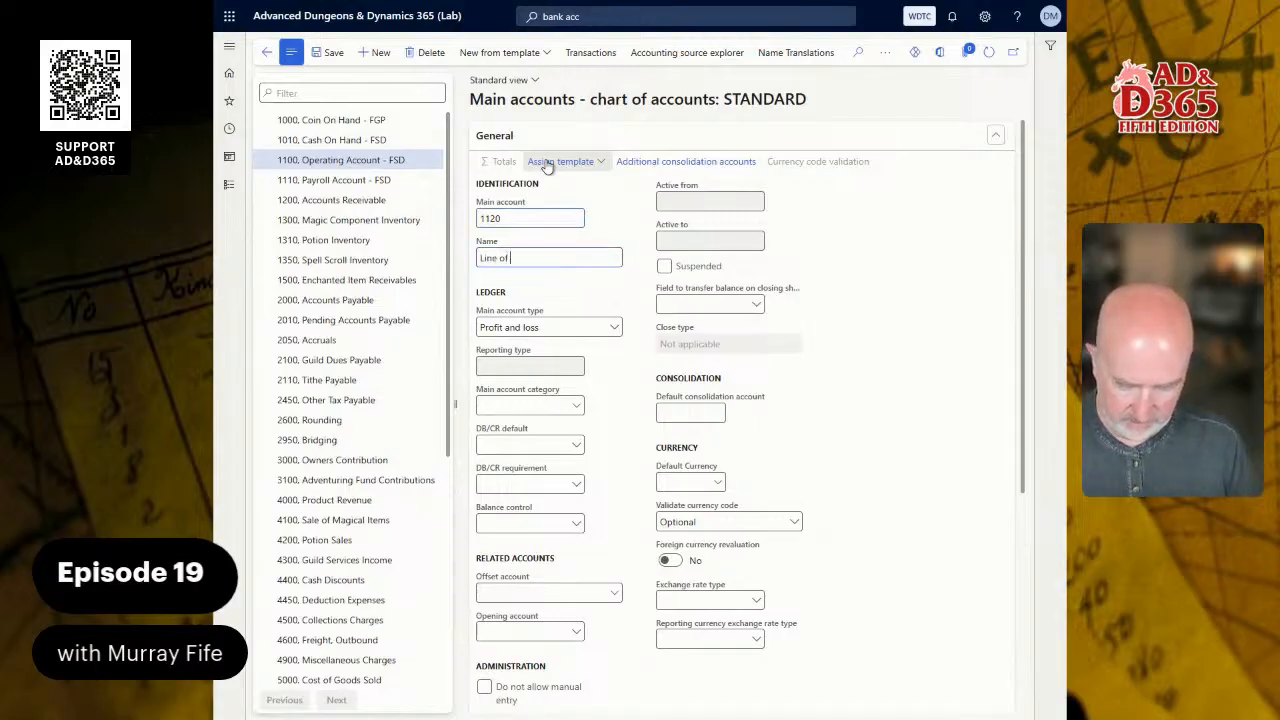
text( of Credit)
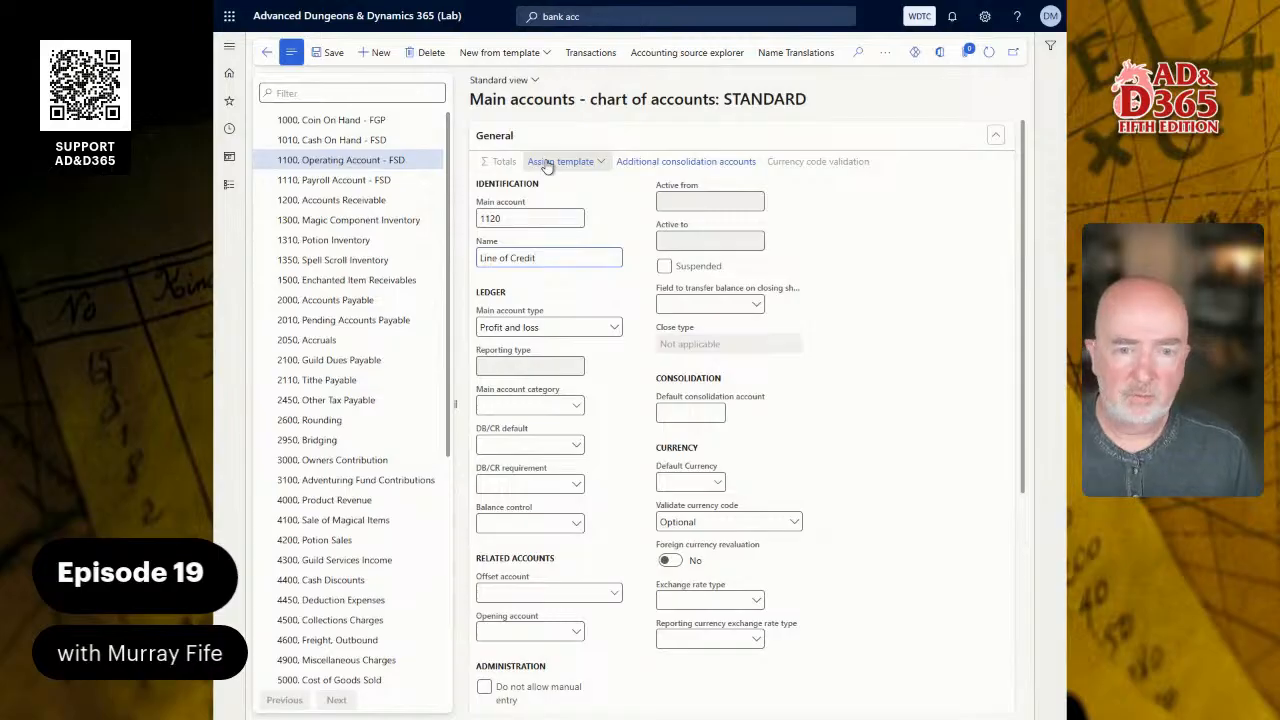
text( -)
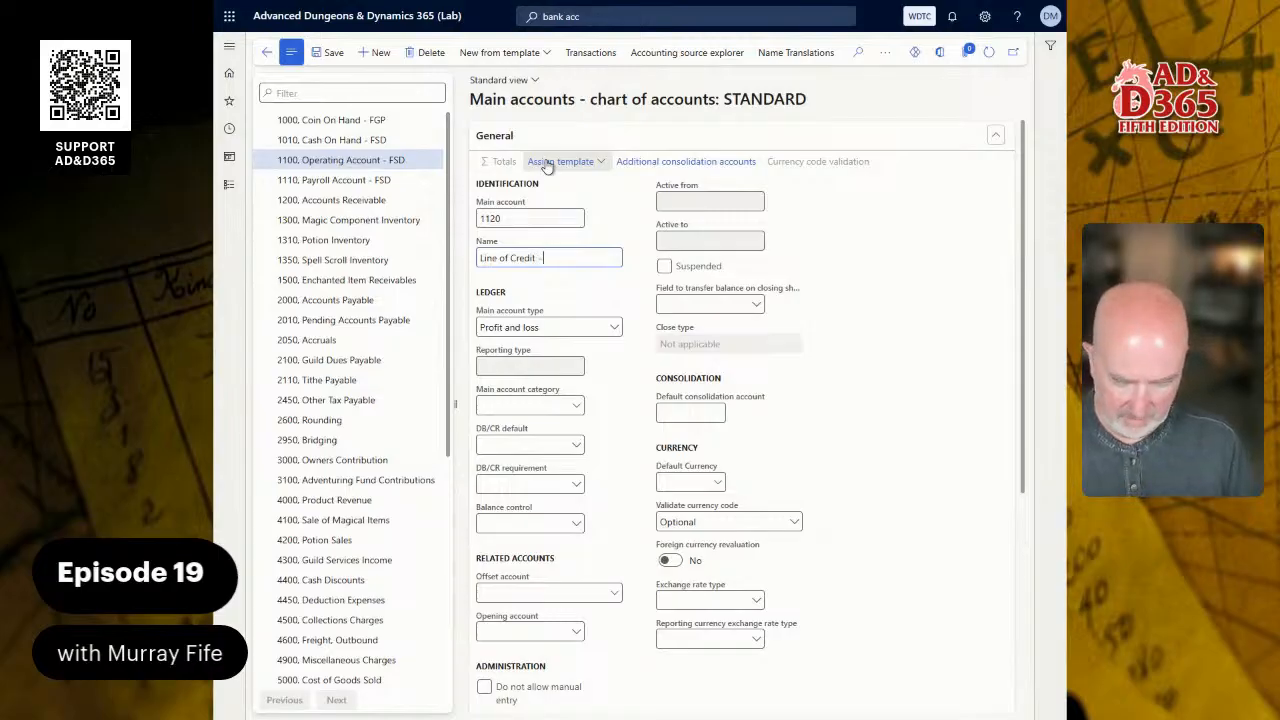
text( FGP)
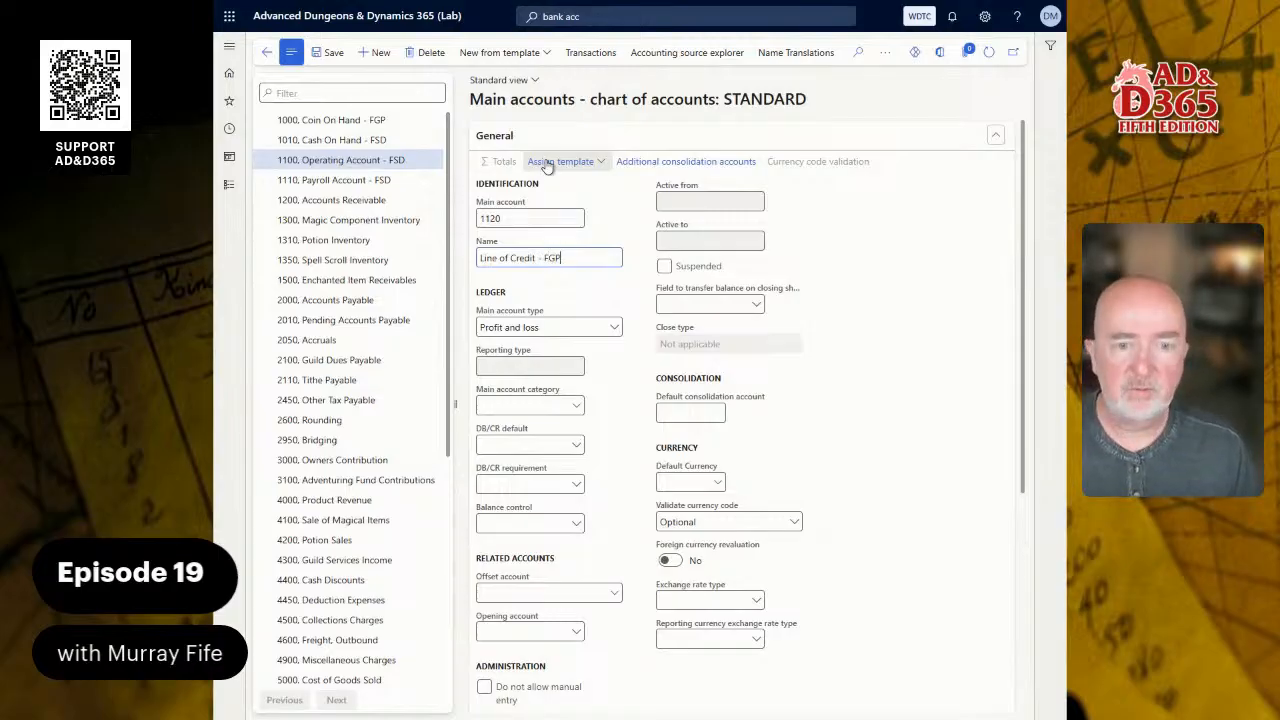
- Set the main account type of account 1120 to Asset and save the record
key(Tab)
key(alt+Down)
key(Down)
key(Down)
key(Down)
key(Down)
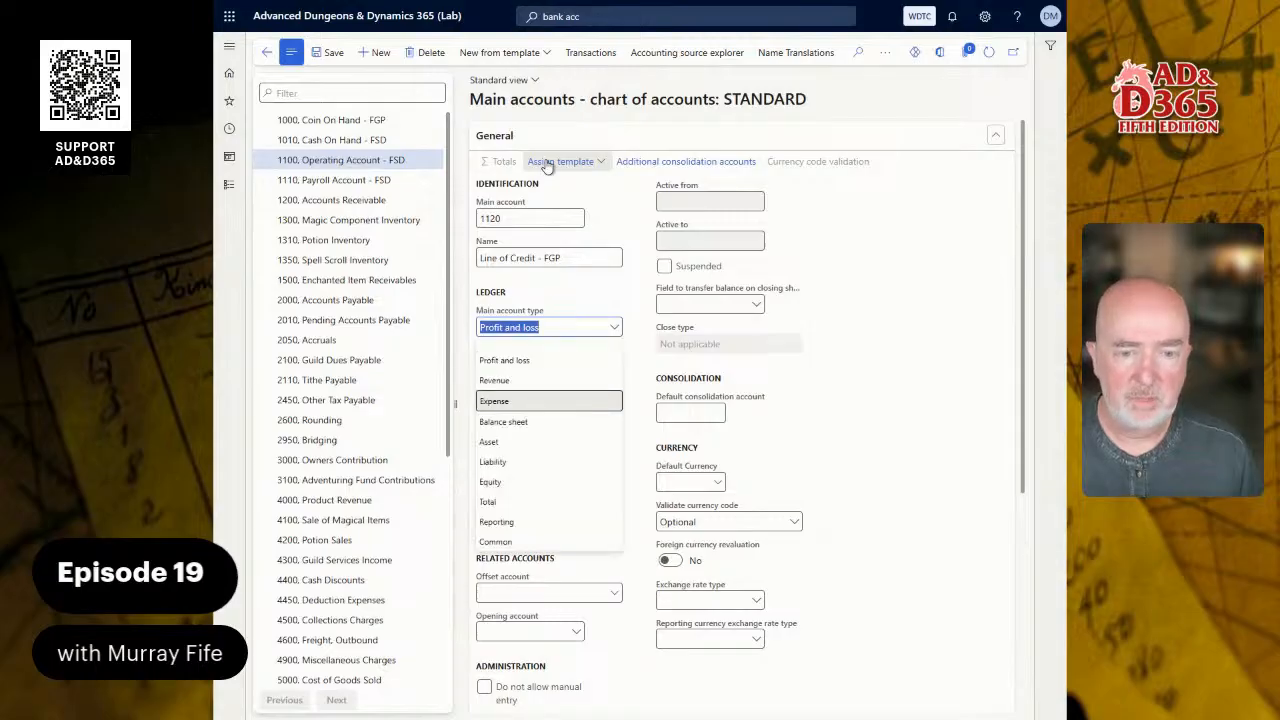
key(Return)
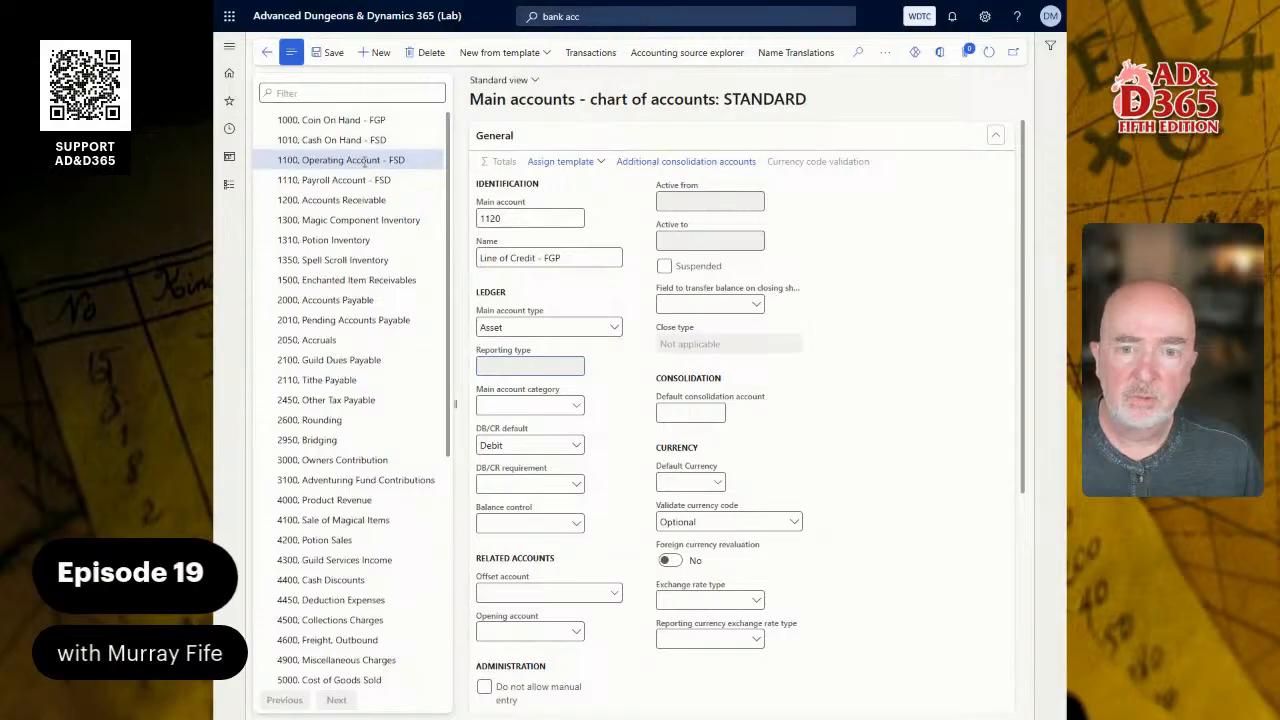
key(Tab)
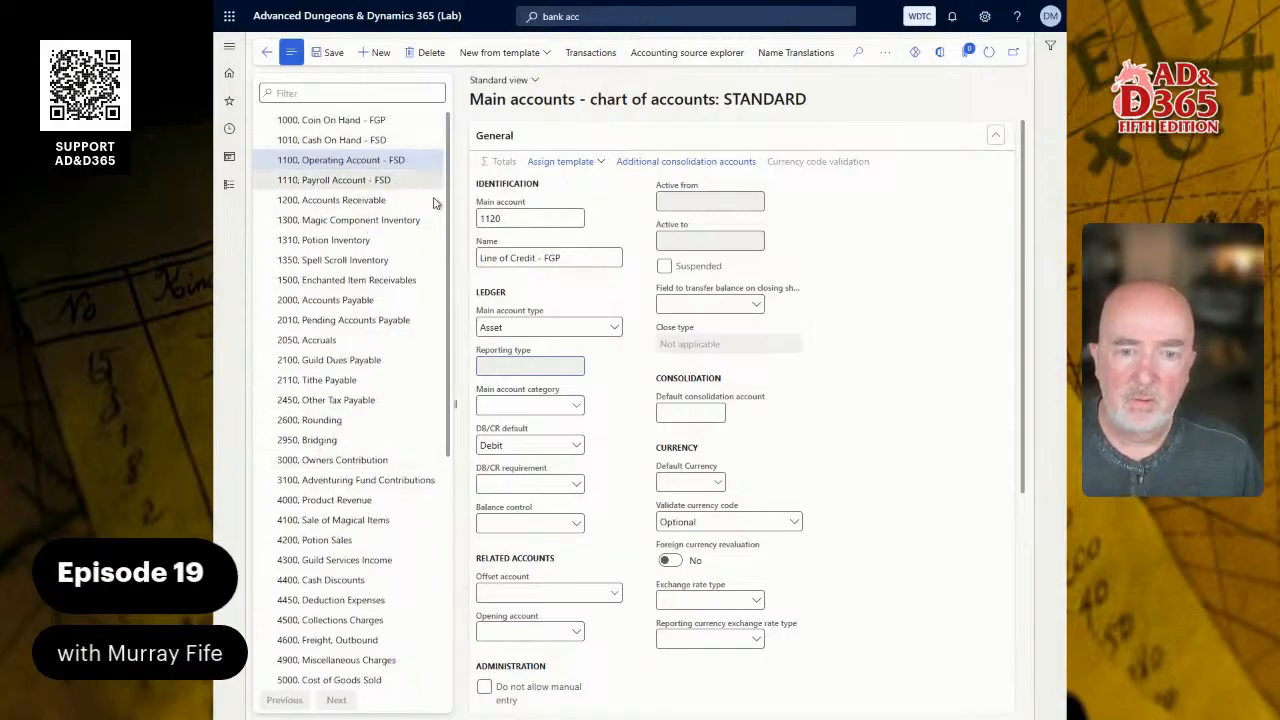
click(332, 55)
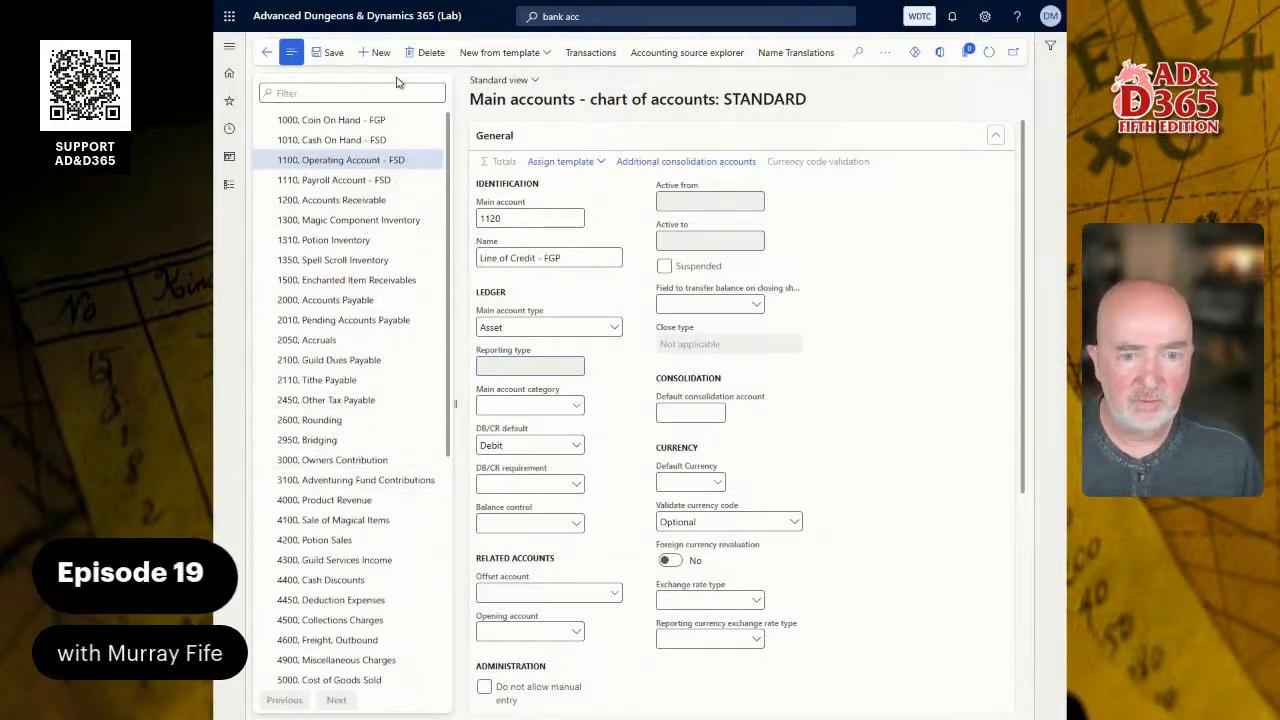
- Filter the main accounts by 11 and set the default currency of 1110, Payroll Account, to FSD
click(335, 93)
text(11)
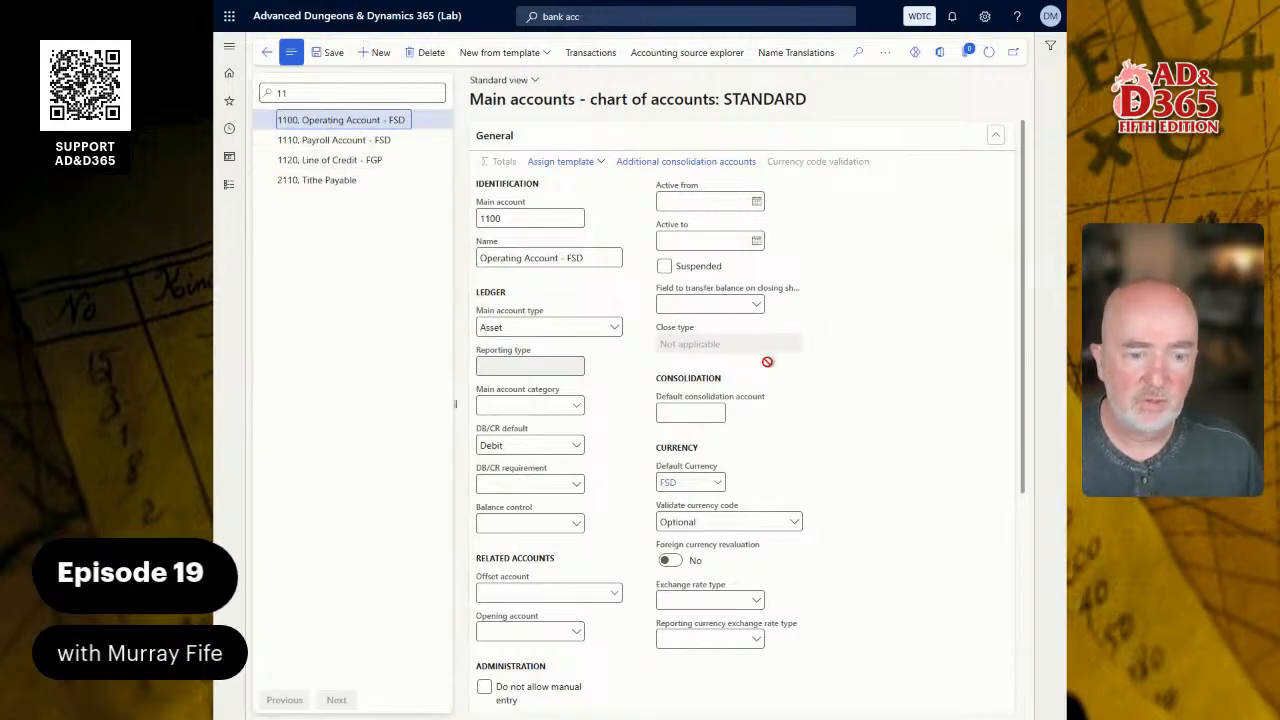
scroll(776, 360, down, 3)
scroll(788, 408, up, 3)
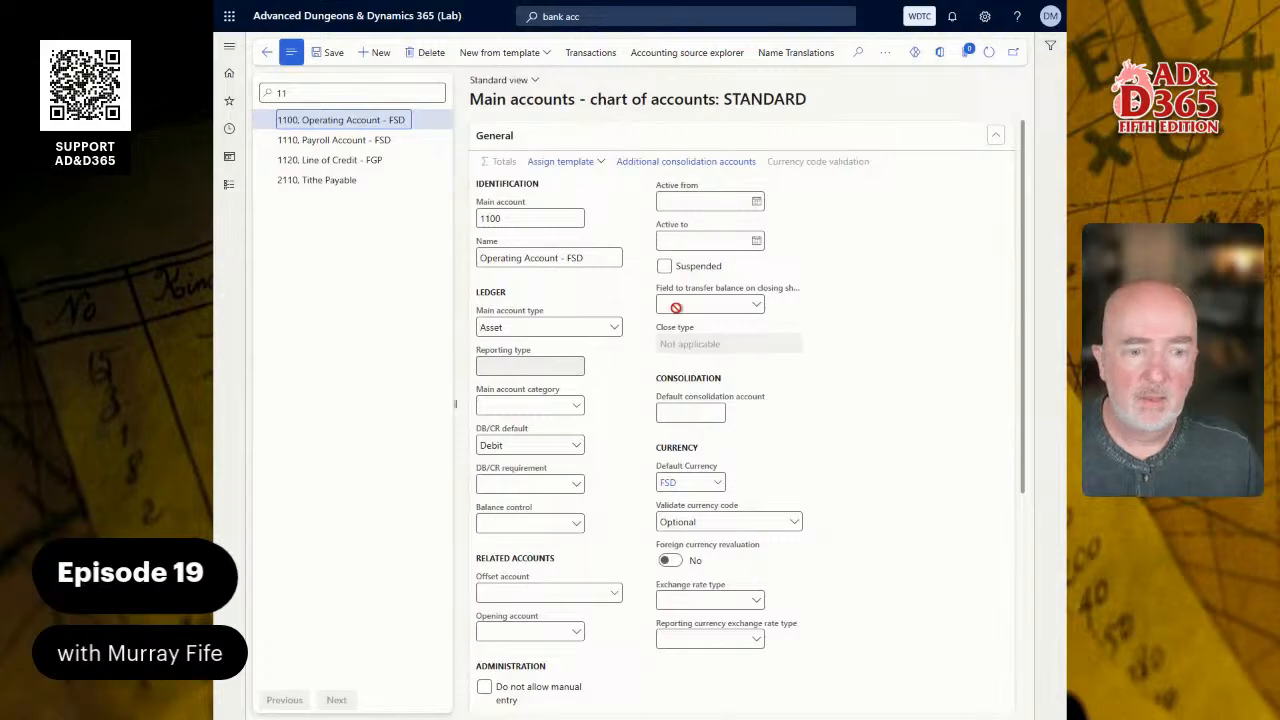
click(343, 141)
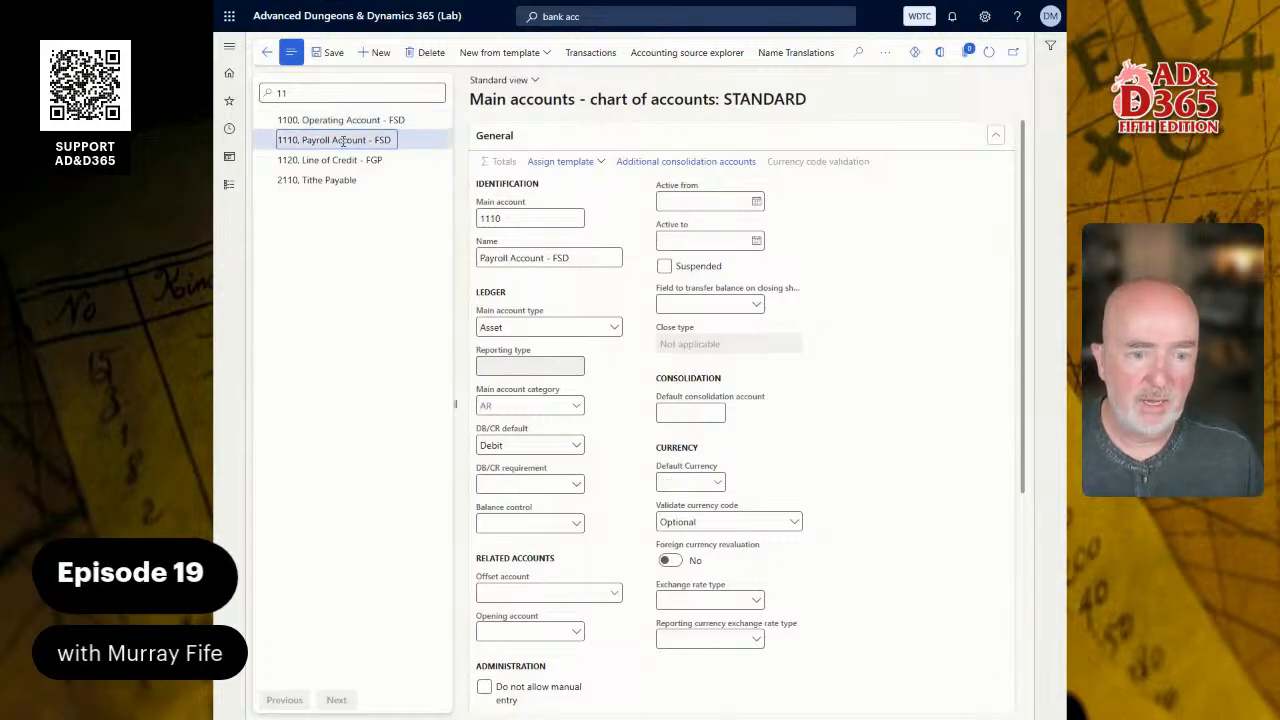
click(717, 484)
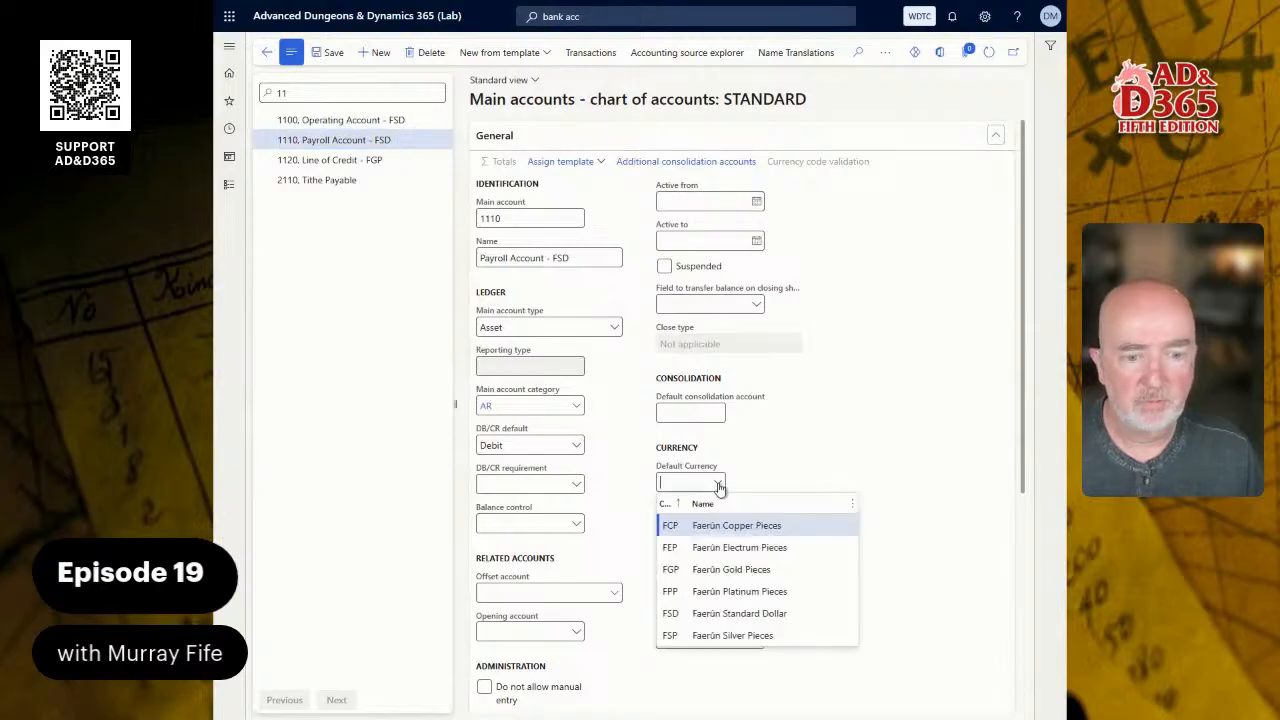
click(702, 613)
- Set the default currency of main account 1120, Line of Credit, to FGP
click(340, 160)
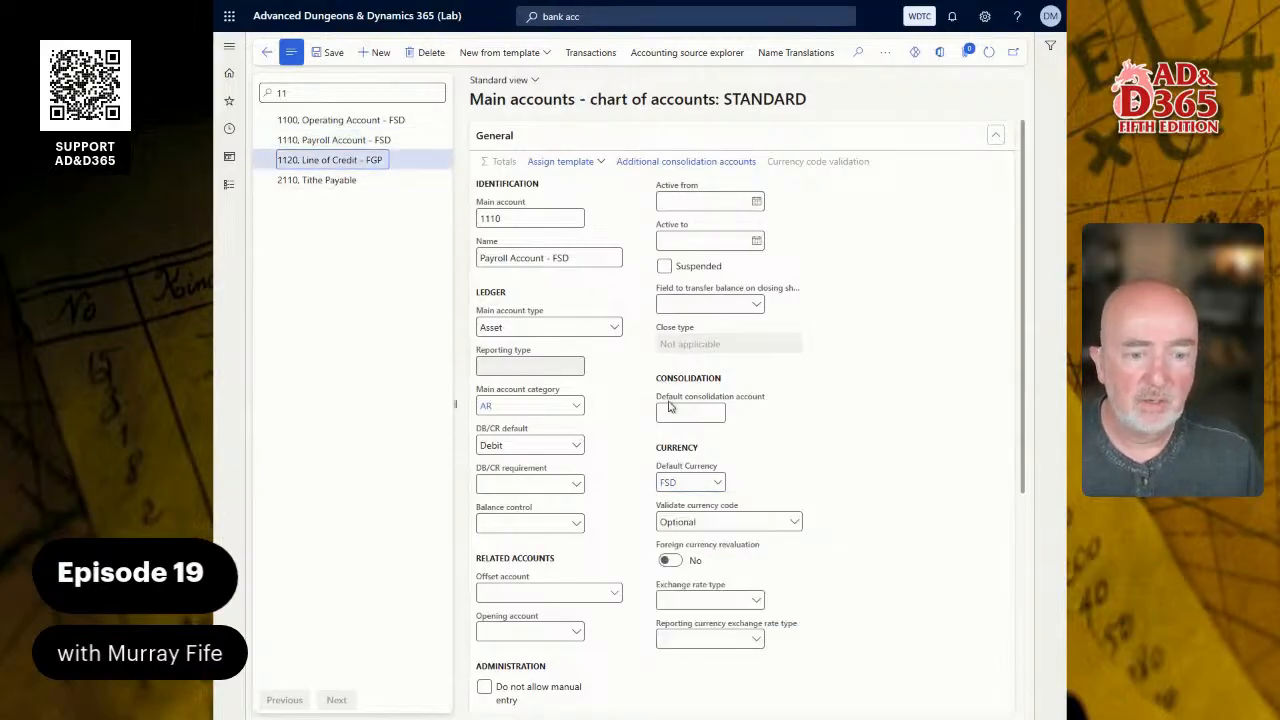
click(719, 485)
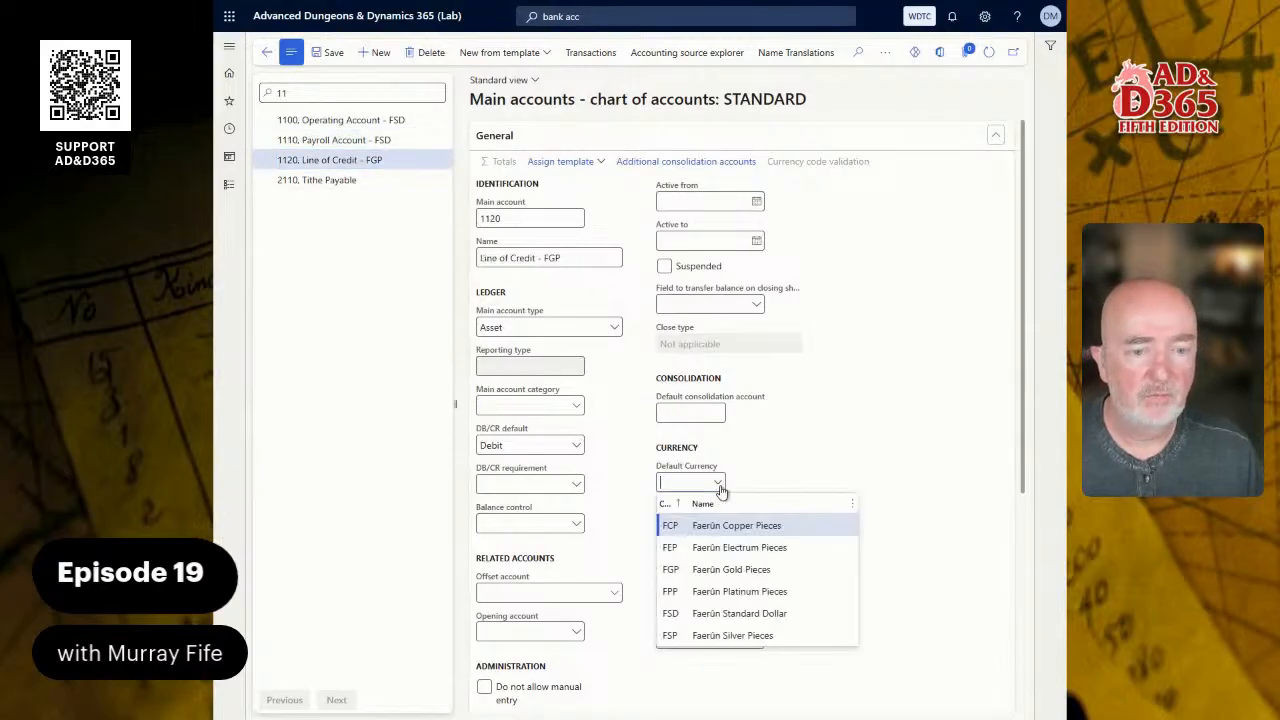
click(720, 569)
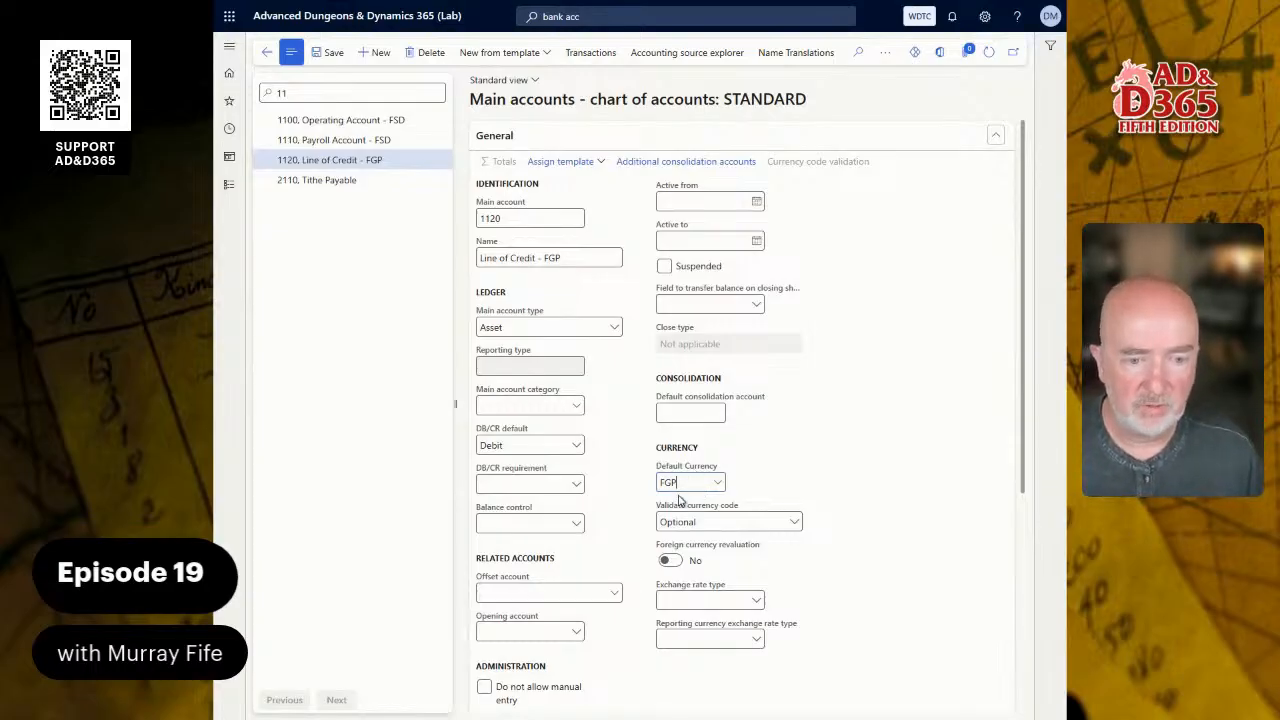
- Return to the MCLOC FGP bank account, assign main account 1120 and save the record
click(344, 142)
click(340, 119)
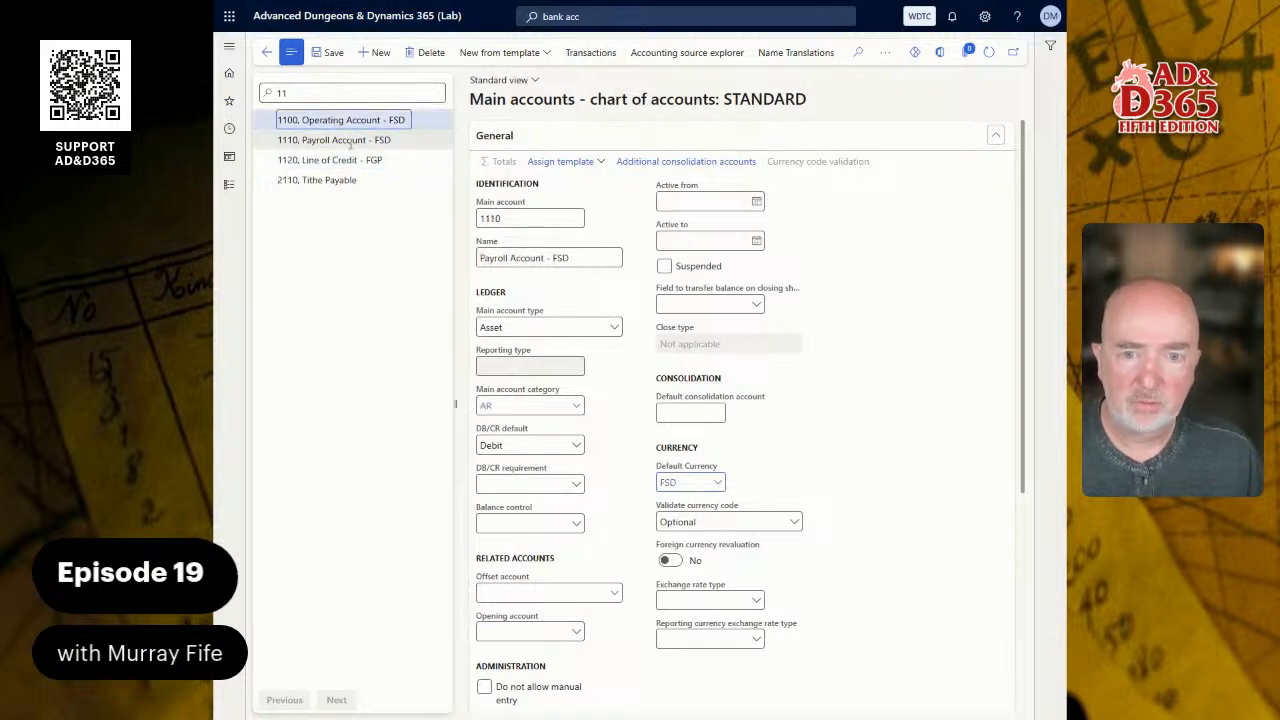
click(267, 53)
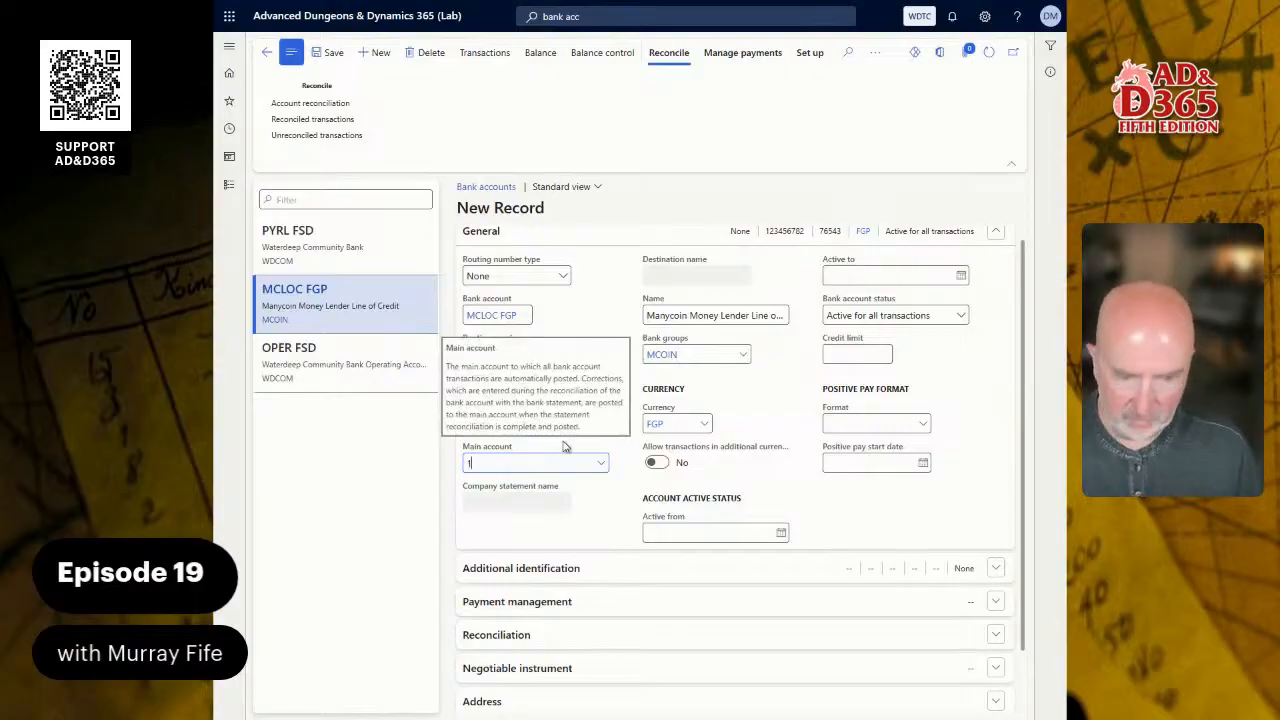
text(1120)
key(Tab)
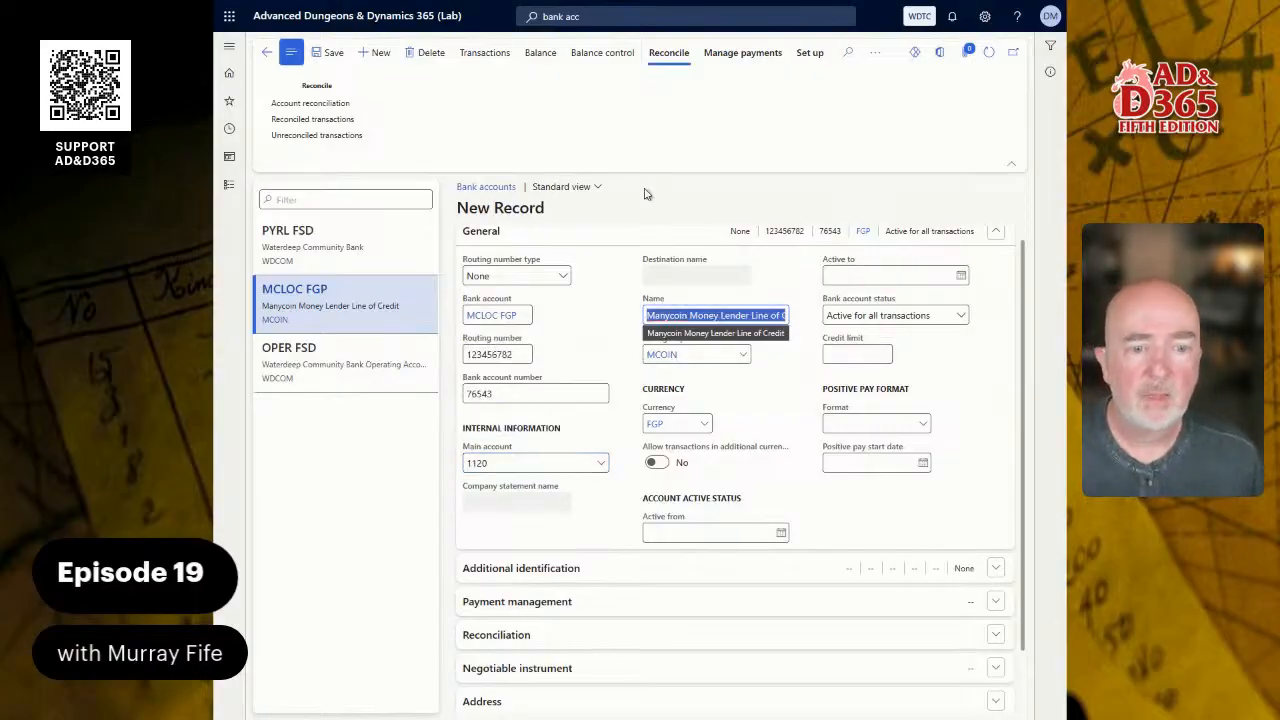
key(Tab)
click(338, 58)
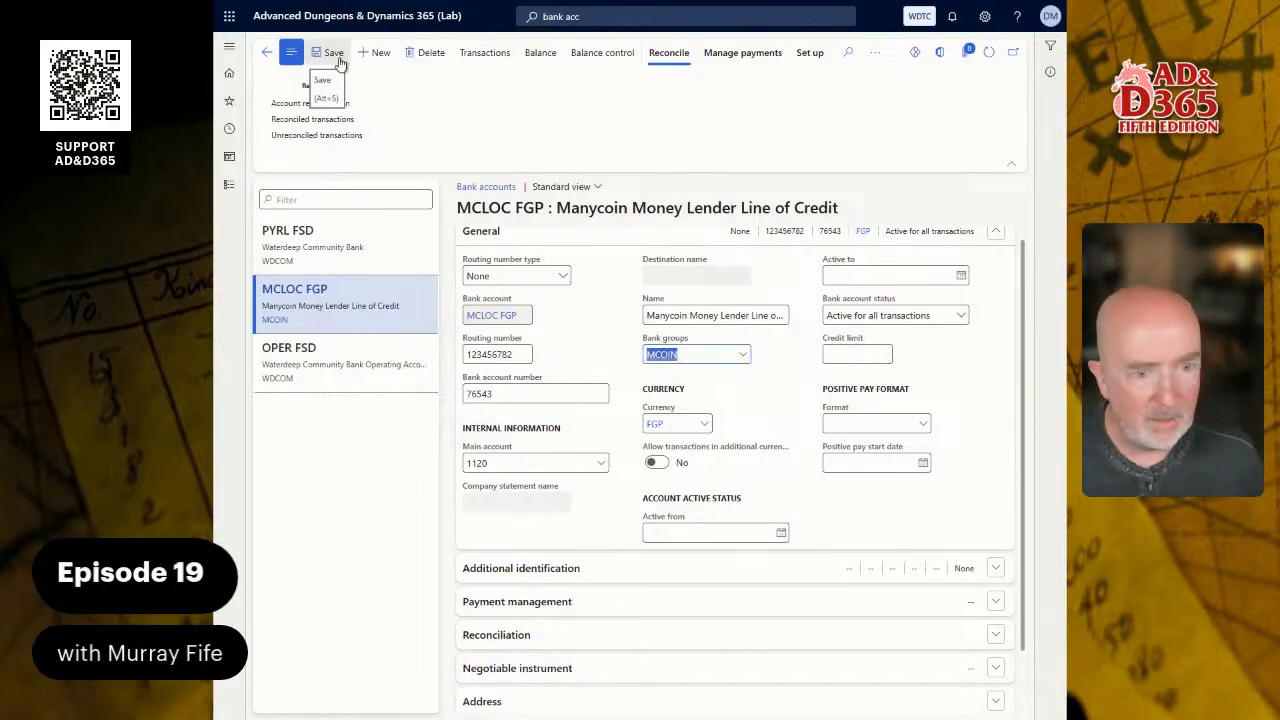
- Set the credit limit of the Manycoin line-of-credit bank account to -100,000
click(852, 360)
text(100)
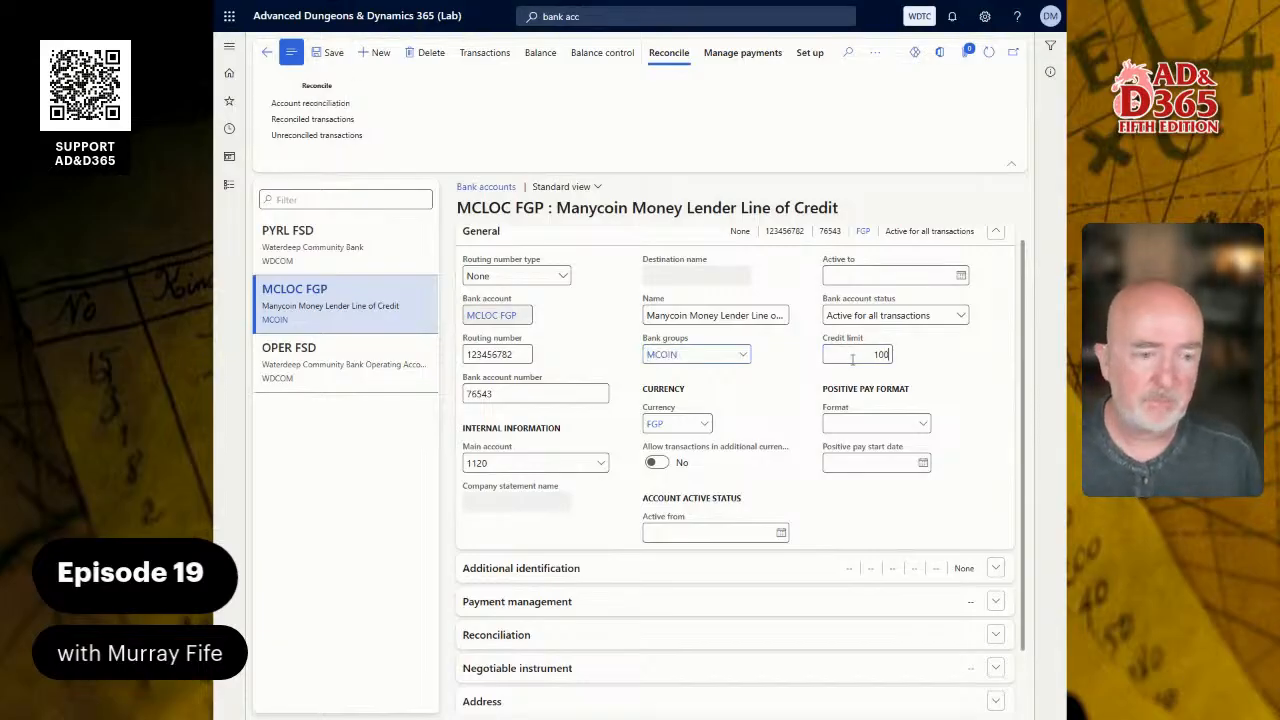
text(000)
key(Tab)
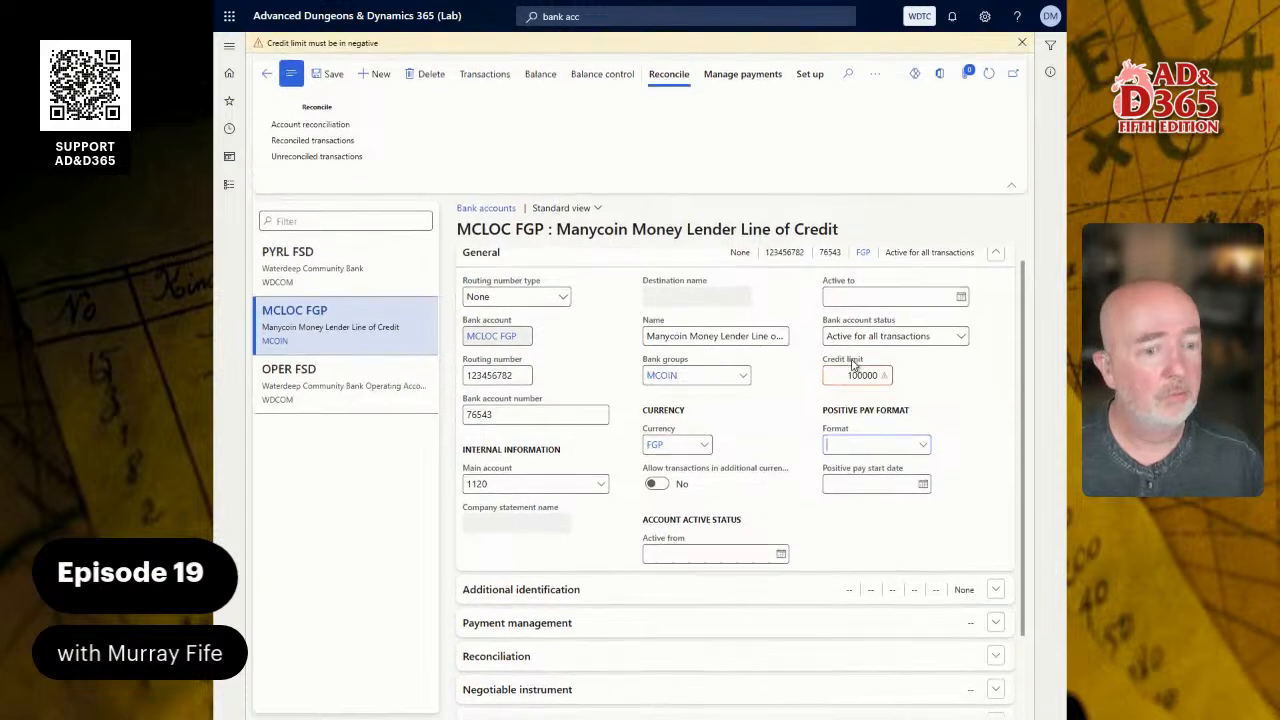
click(845, 372)
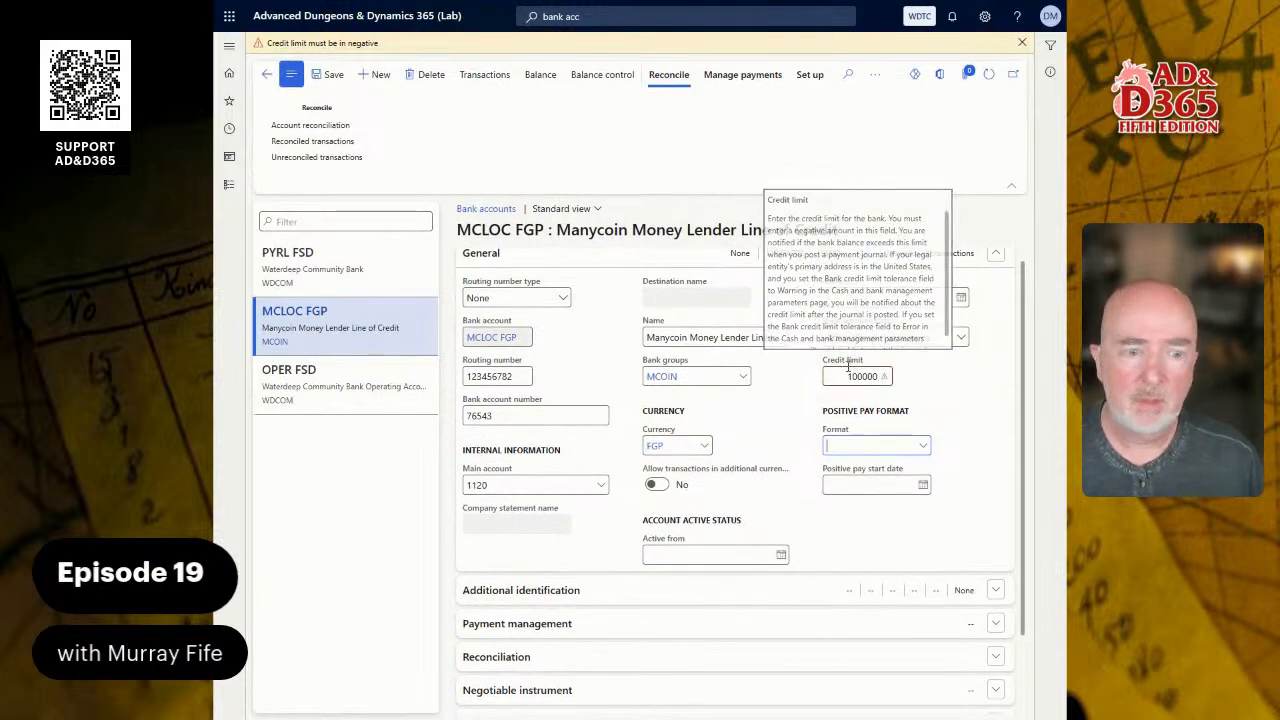
text(-)
key(Tab)
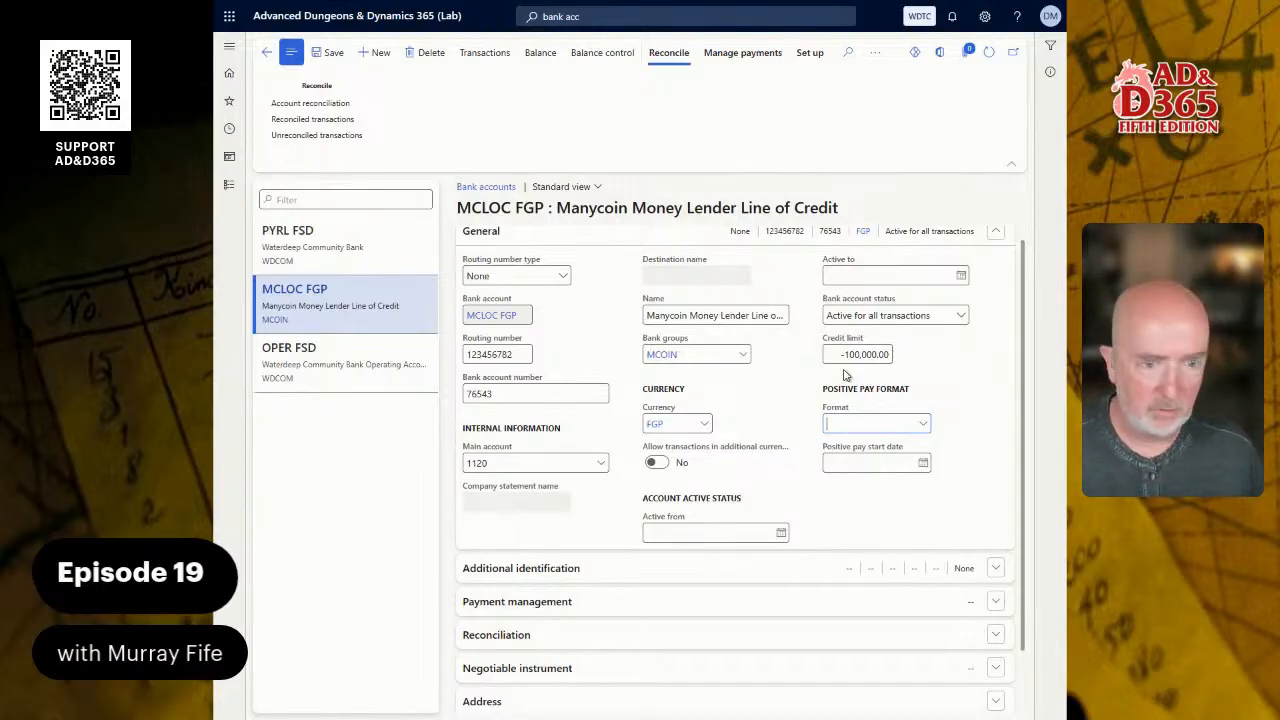
click(848, 354)
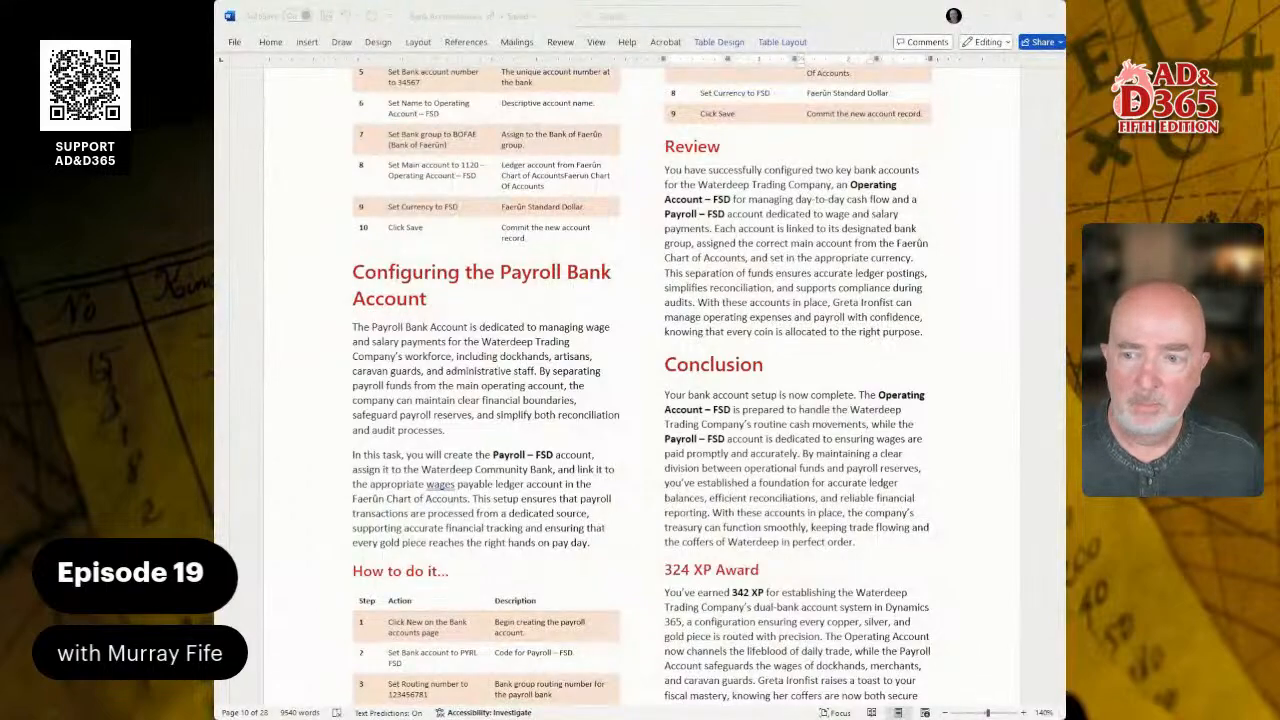
- Switch to the Word guide and read through the instructions for configuring check printing
scroll(640, 390, up, 2)
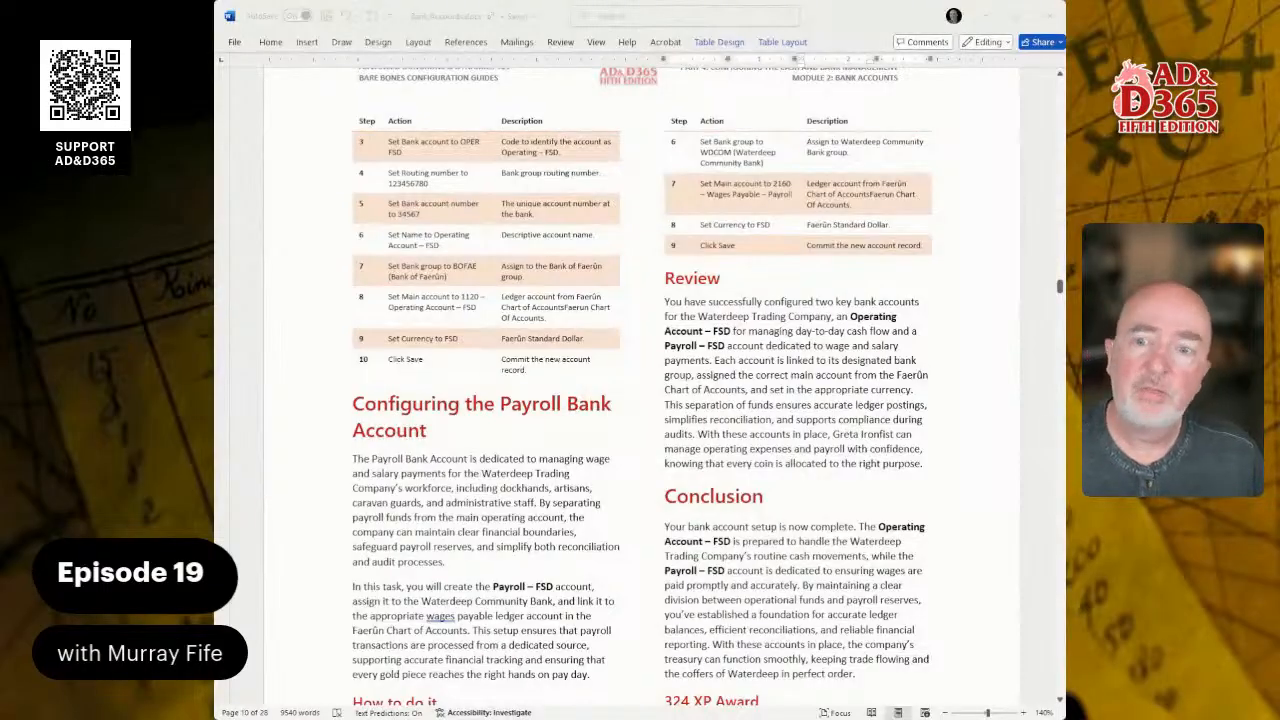
scroll(640, 390, down, 15)
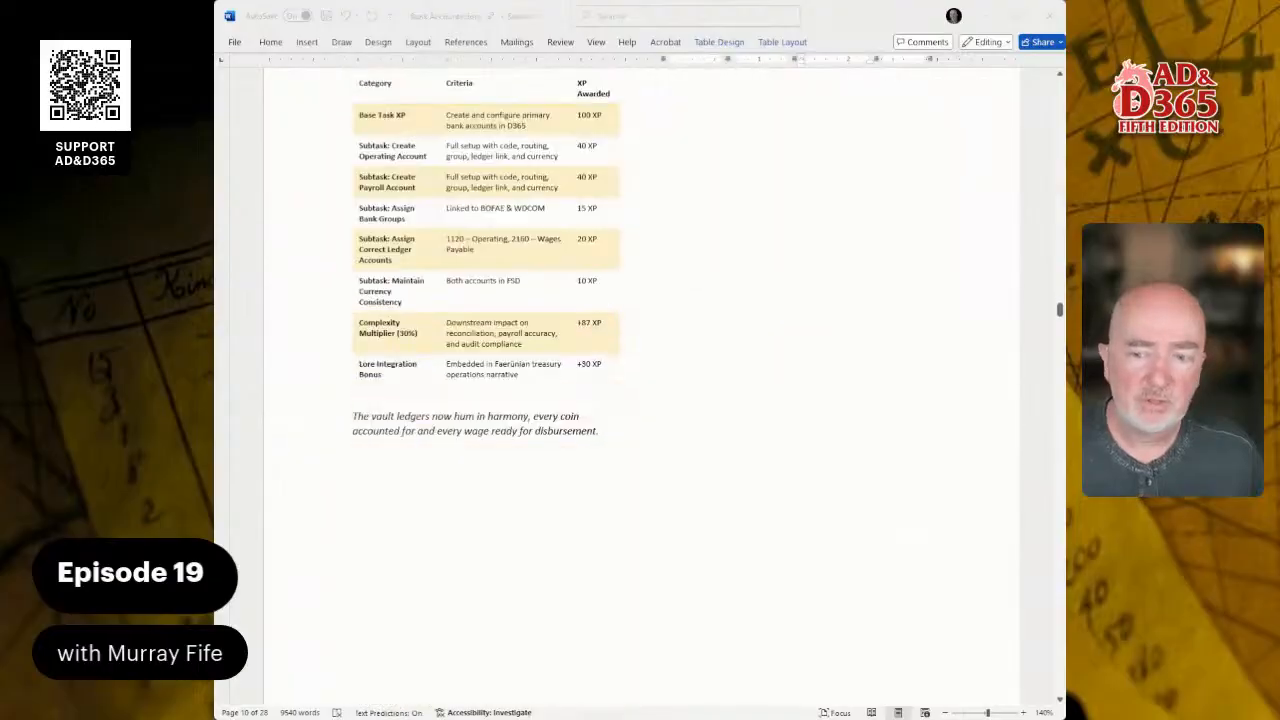
scroll(640, 390, down, 8)
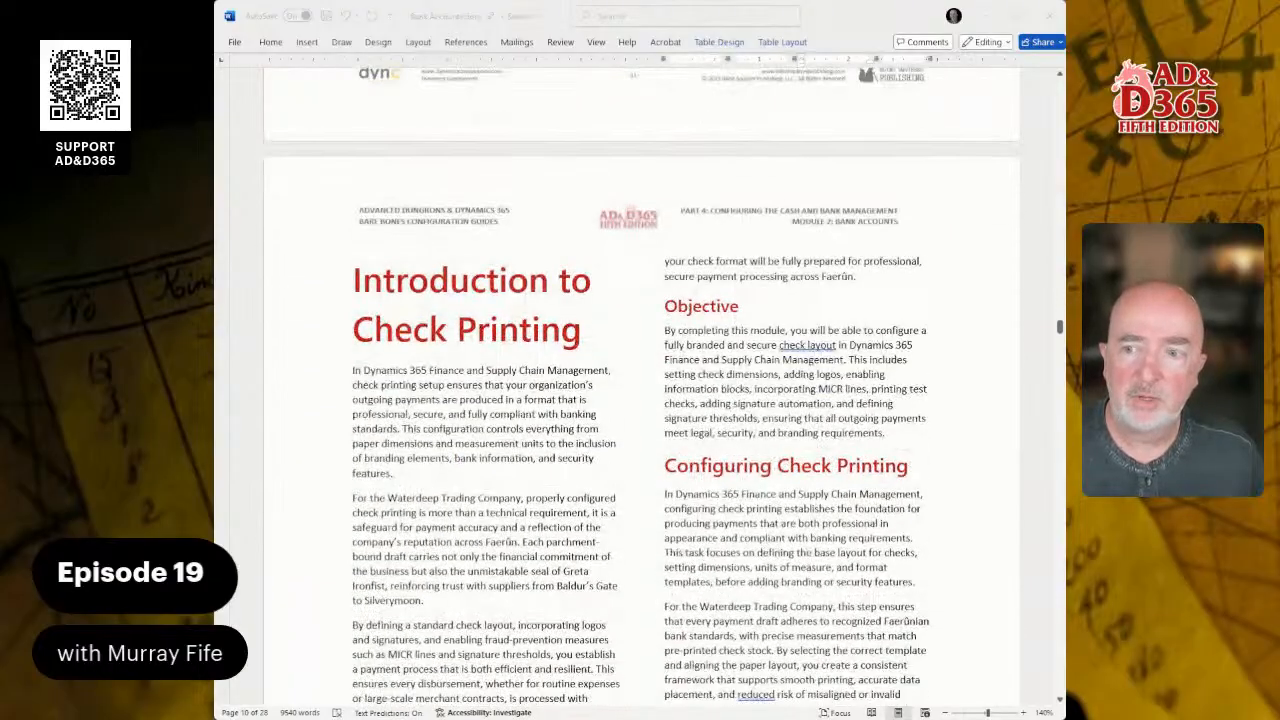
scroll(640, 400, down, 3)
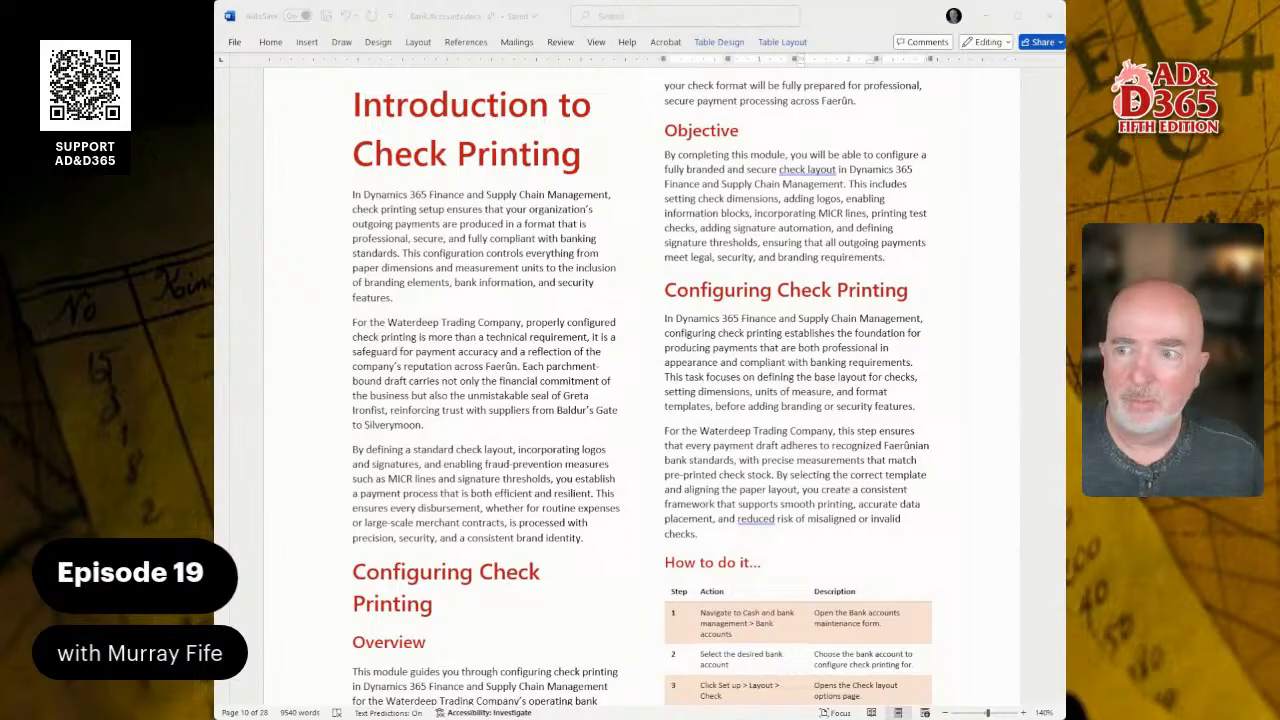
scroll(640, 400, down, 4)
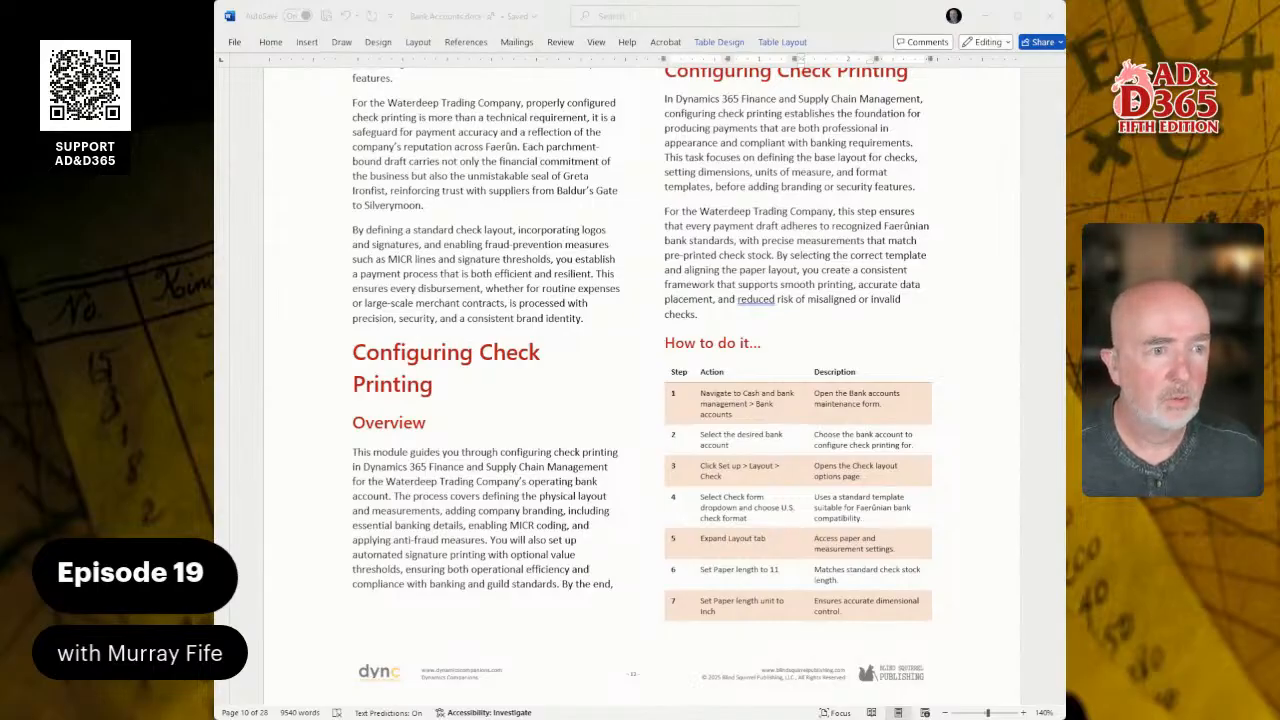
scroll(640, 380, down, 3)
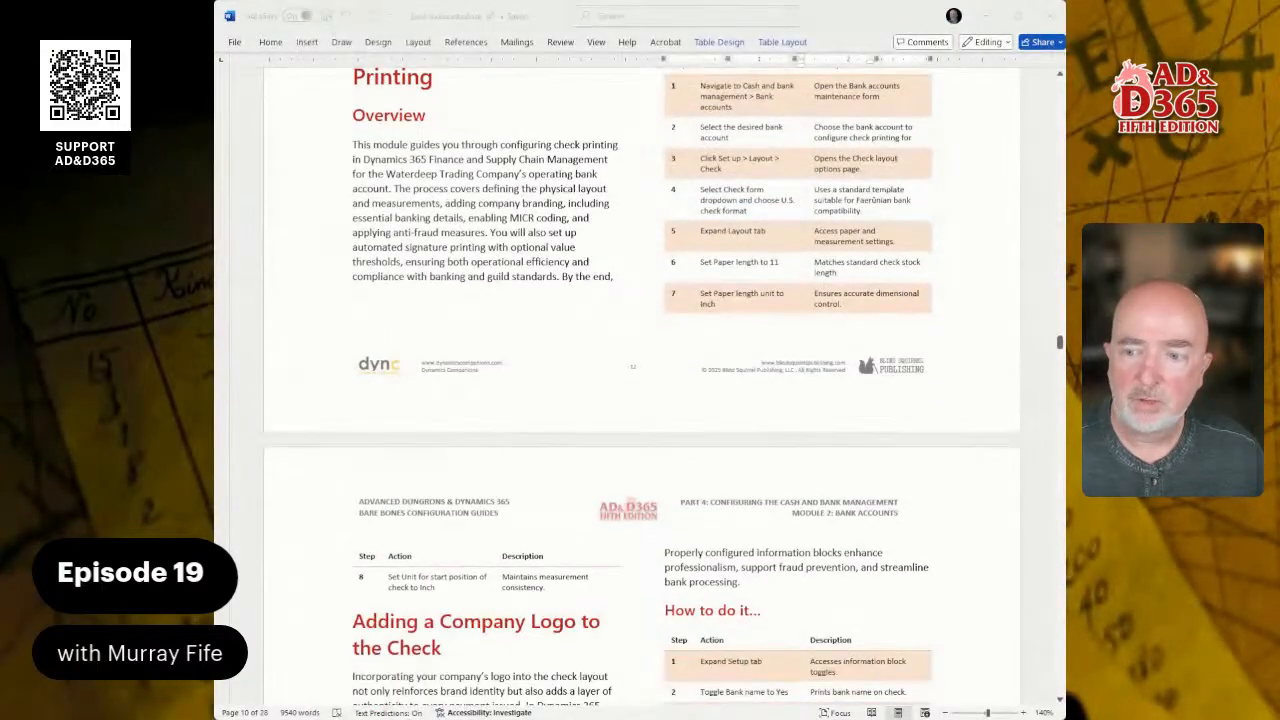
scroll(640, 380, up, 1)
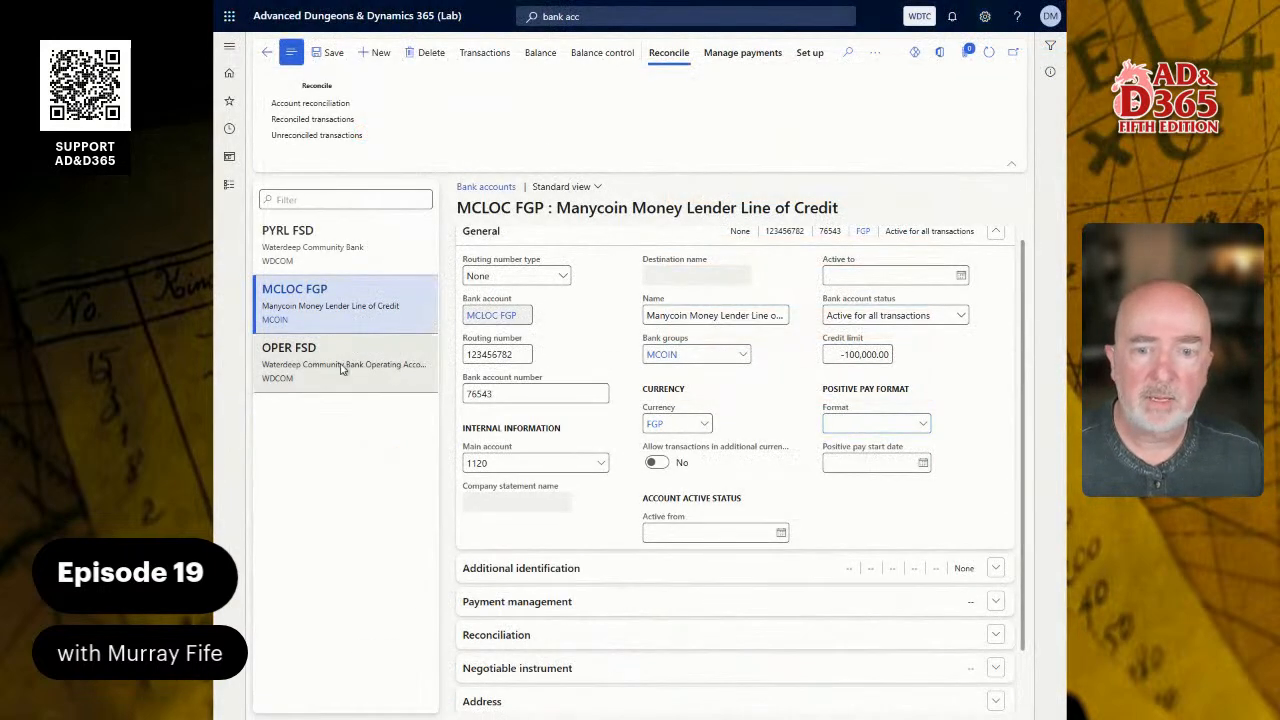
- Switch back to Dynamics 365 and open the check layout of the OPER FSD bank account
click(300, 360)
click(290, 53)
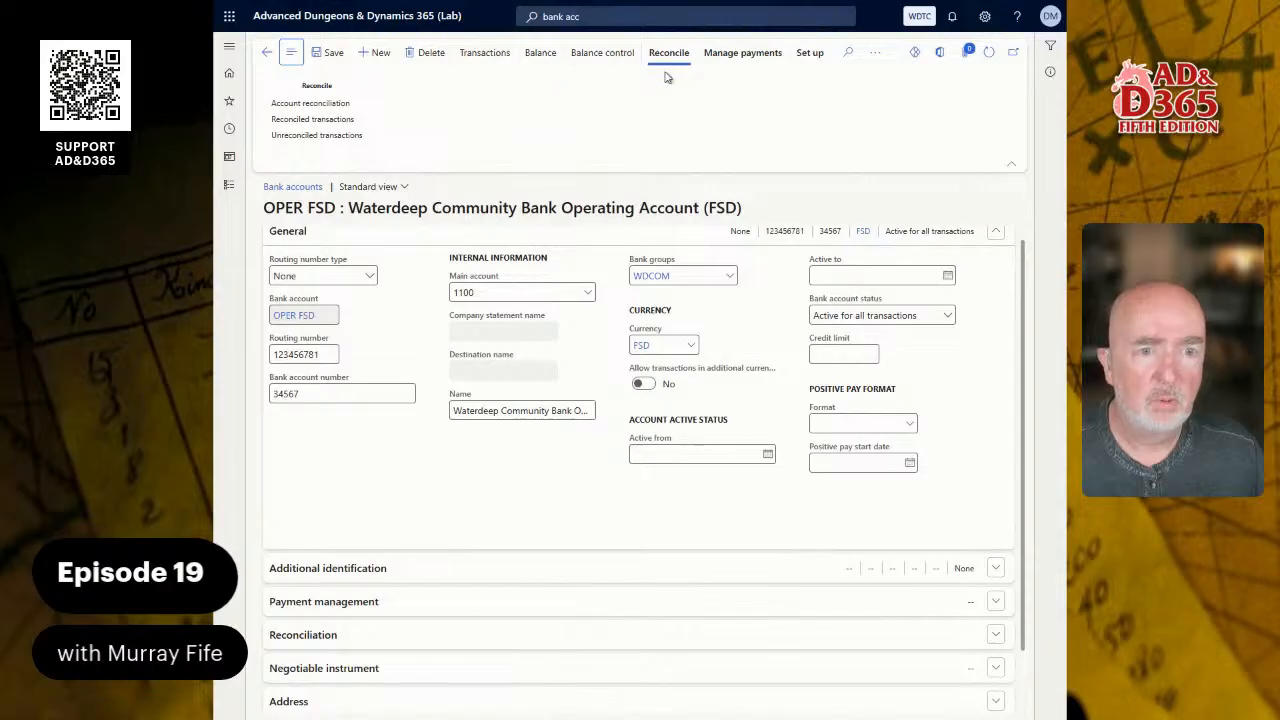
click(808, 53)
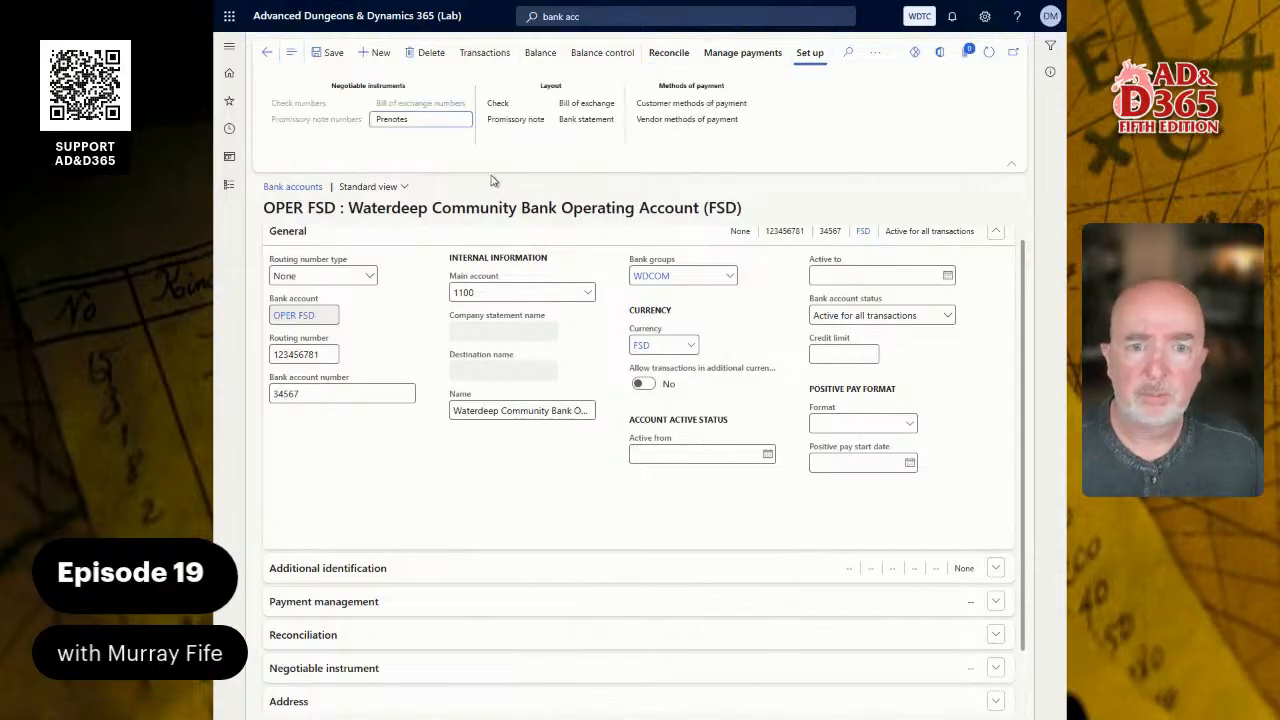
click(510, 107)
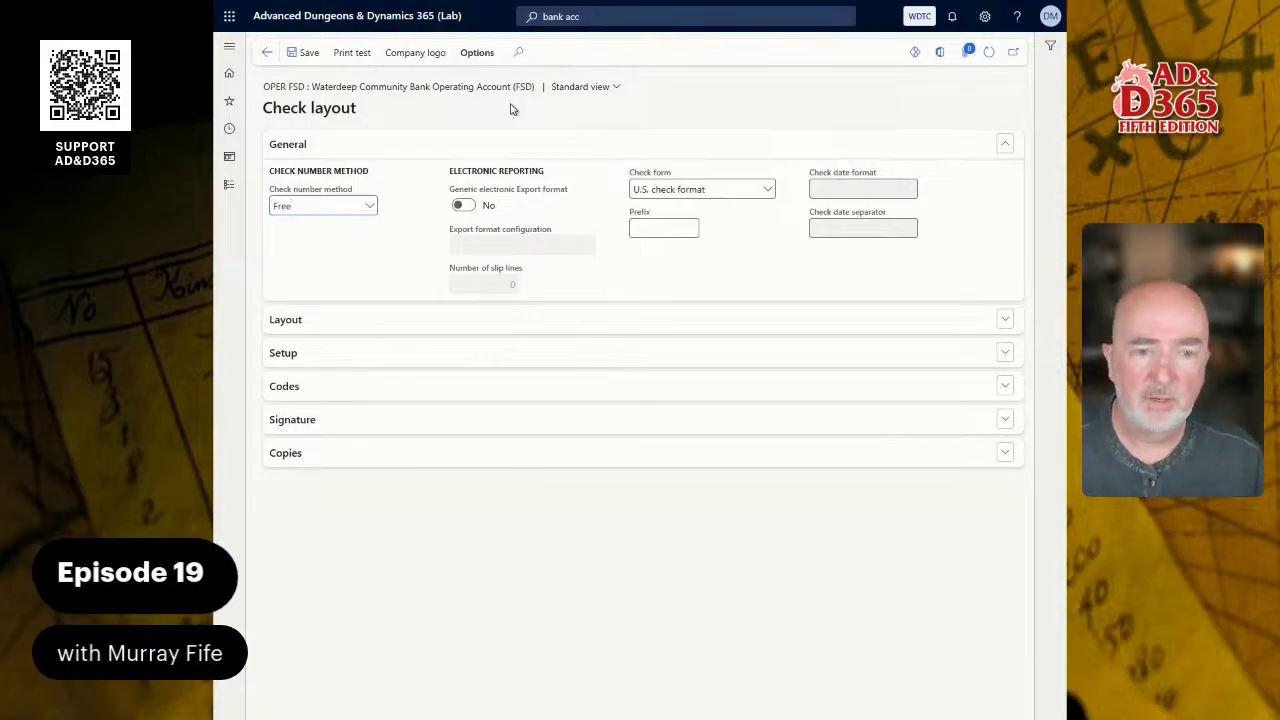
- Choose U.S. check format as the check form for the operating account's checks
click(767, 190)
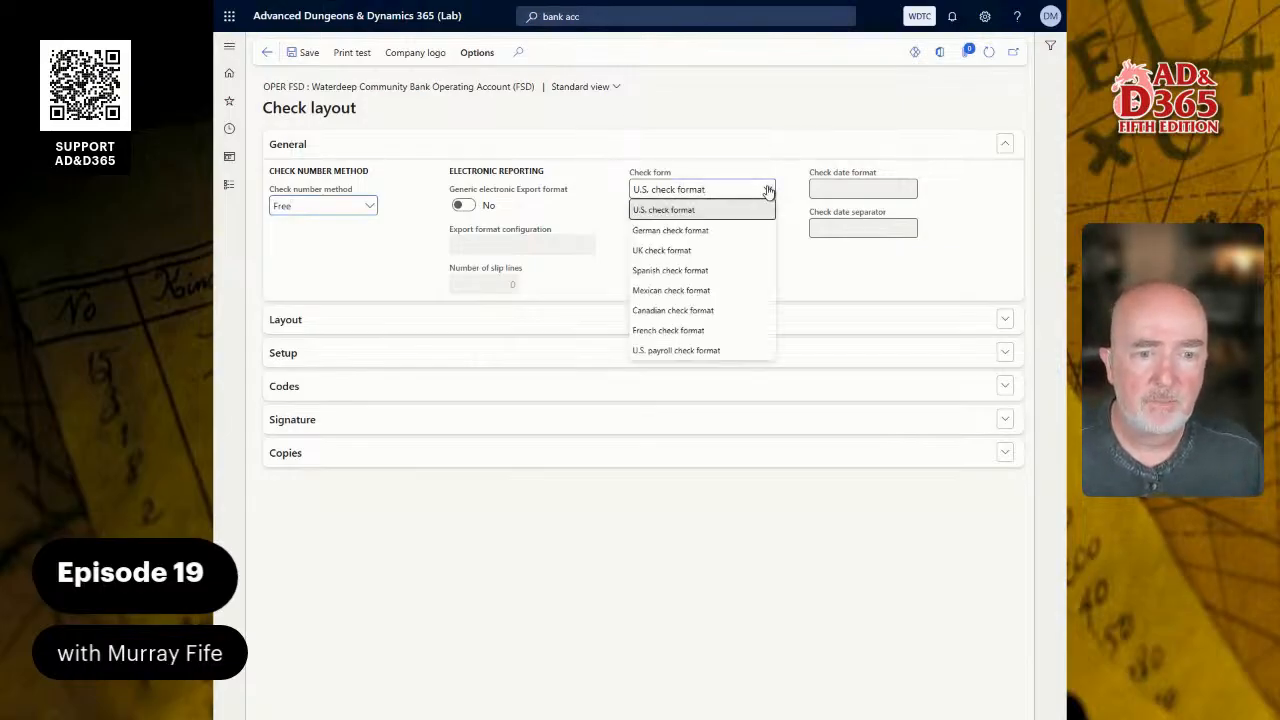
right_click(767, 190)
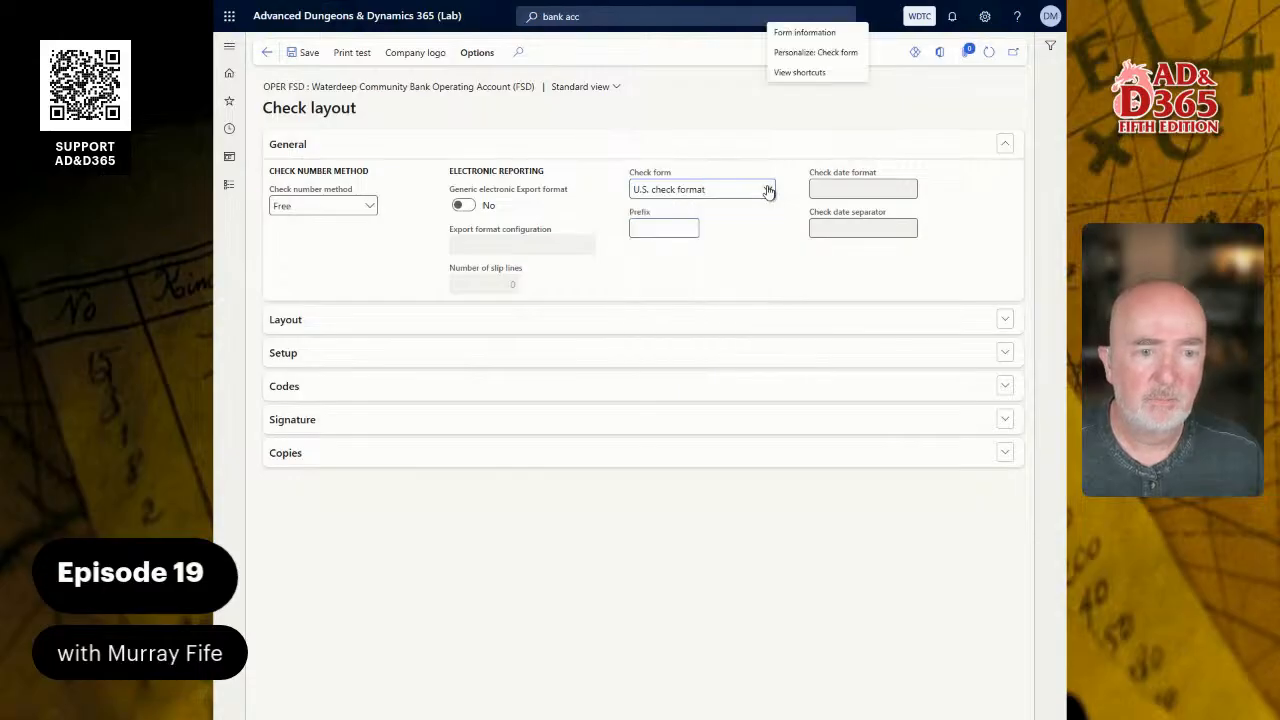
click(708, 214)
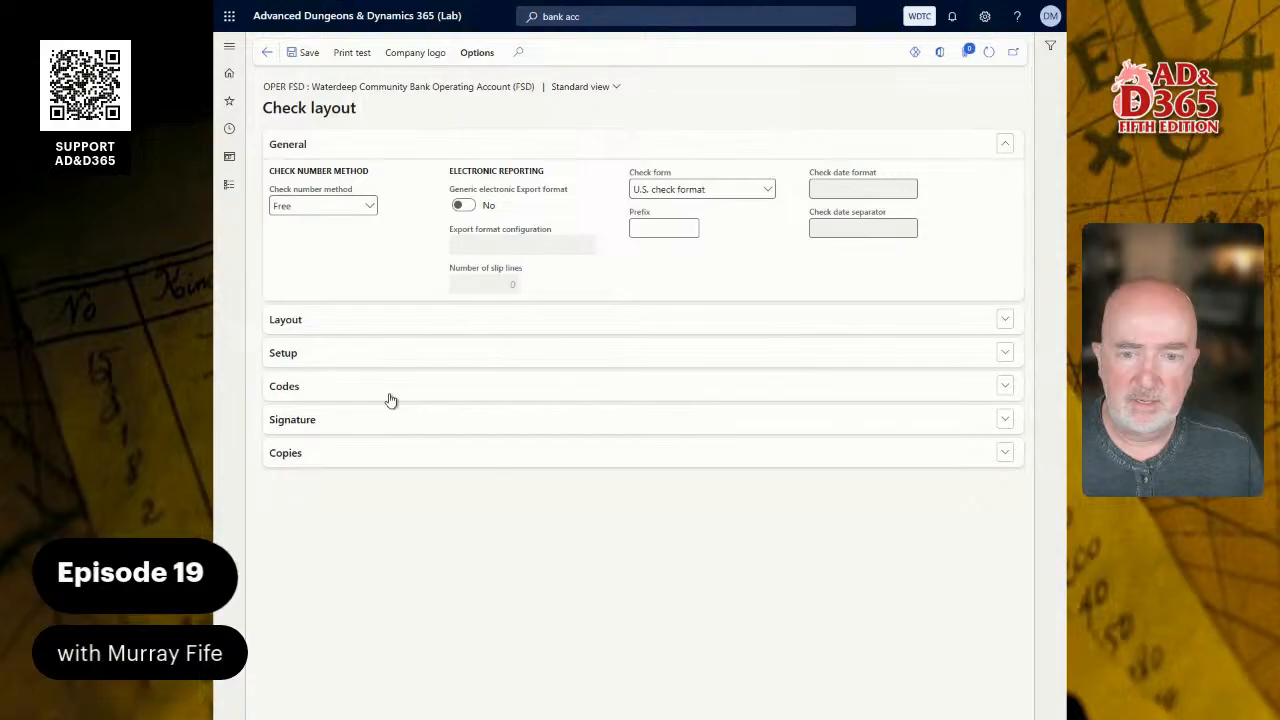
- Set the check layout units for paper length, top and bottom unprintable margins and check start position to Inch
click(367, 323)
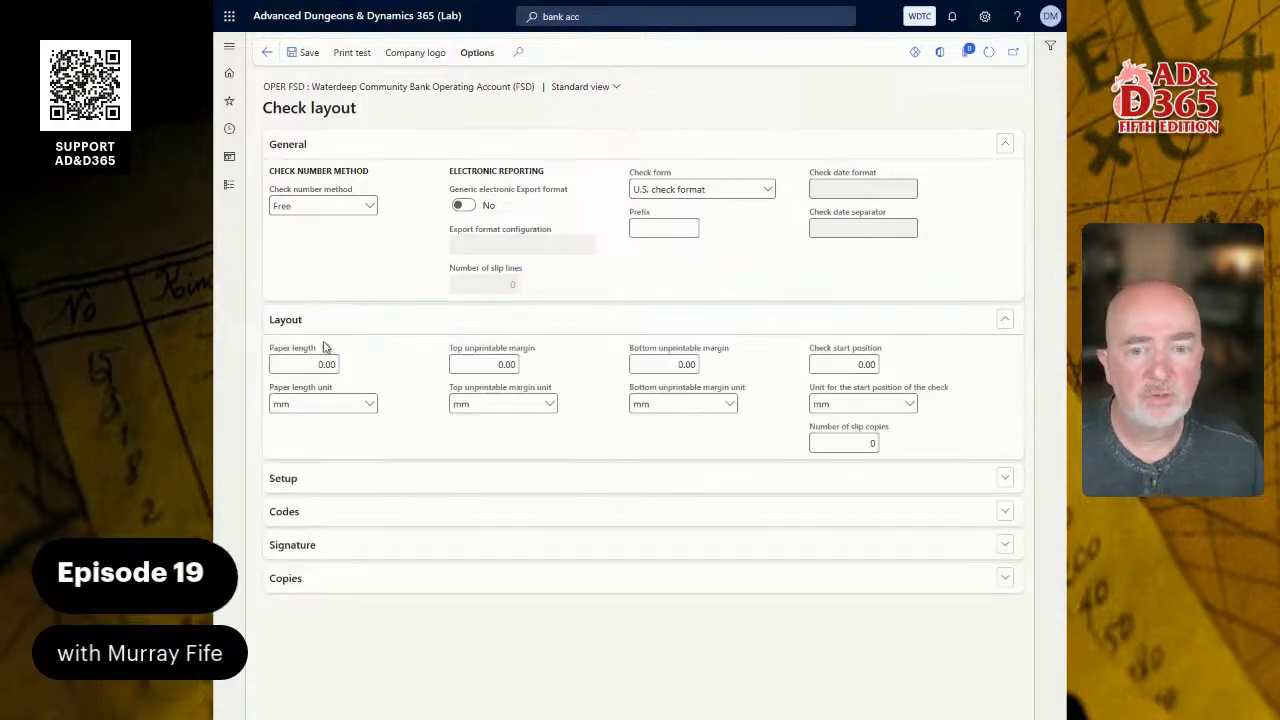
click(325, 364)
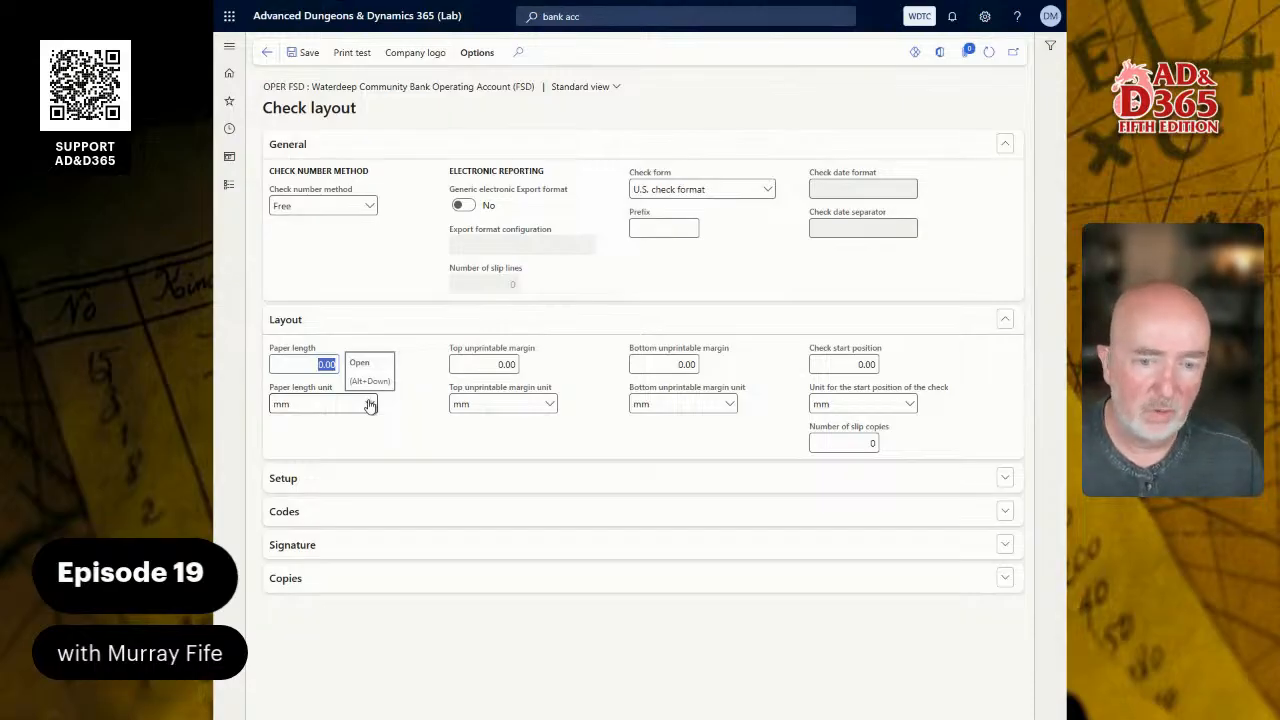
click(370, 404)
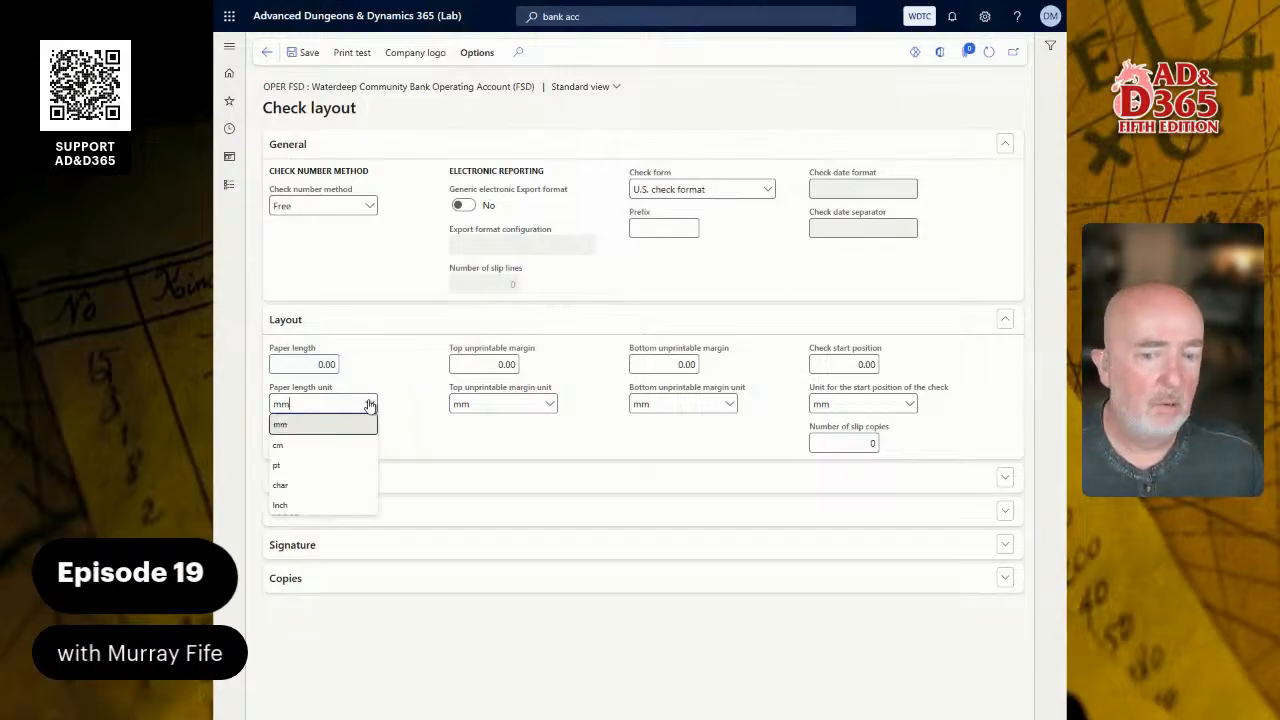
click(312, 507)
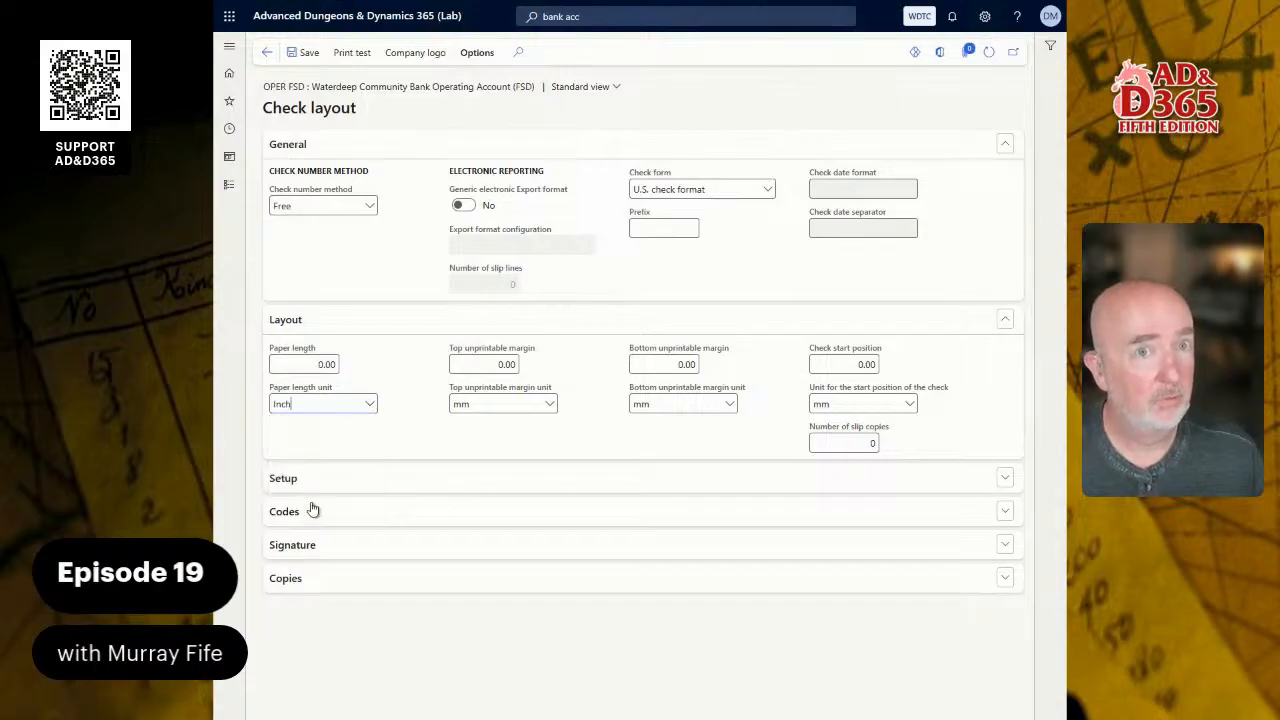
click(549, 404)
click(487, 506)
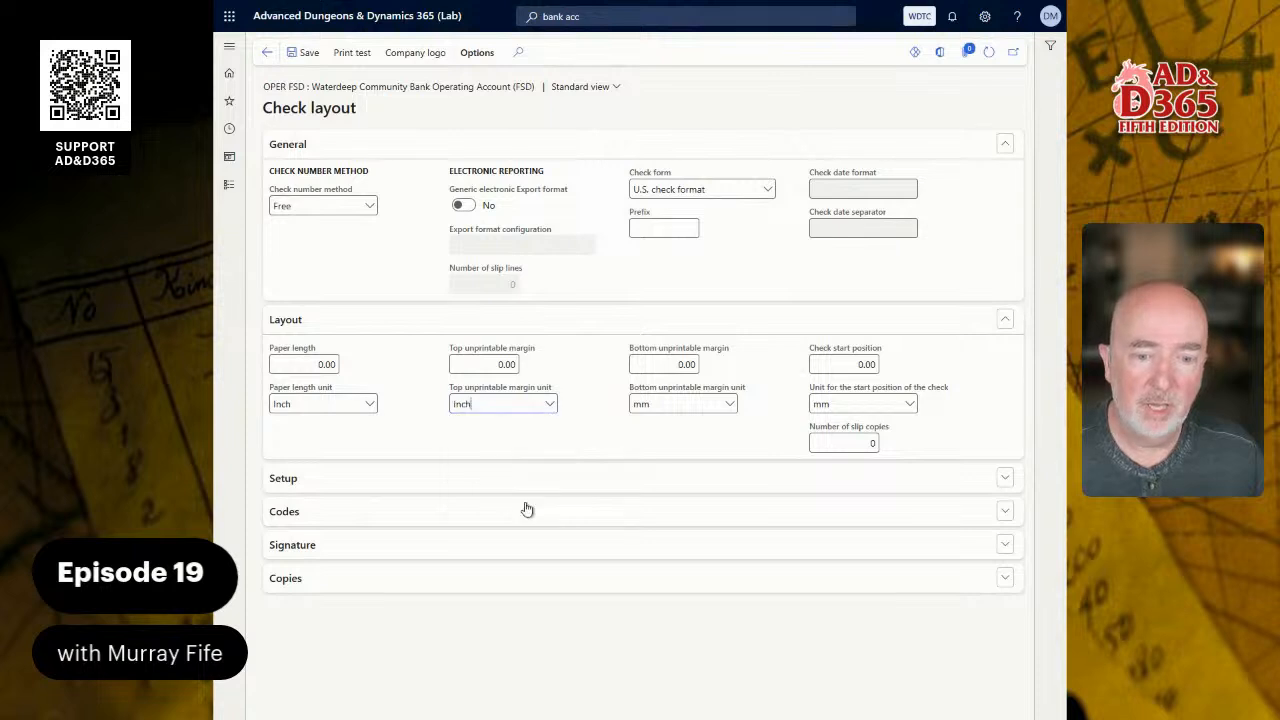
click(729, 404)
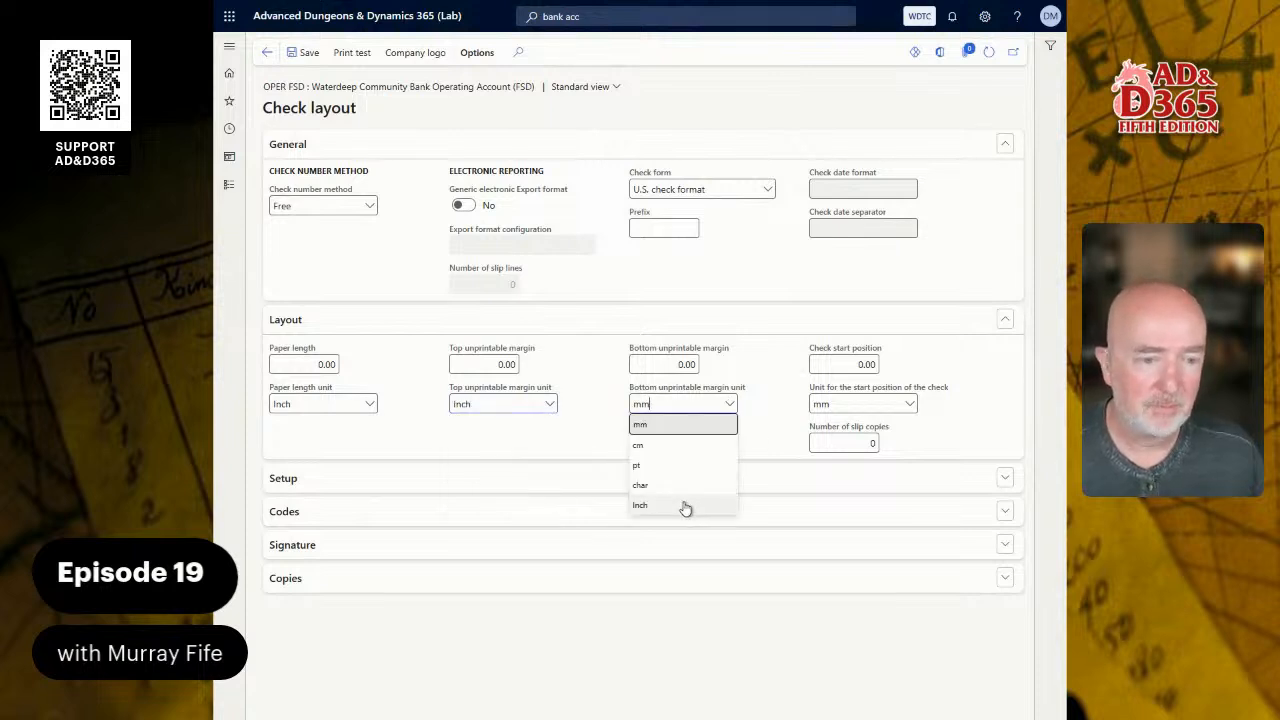
click(686, 505)
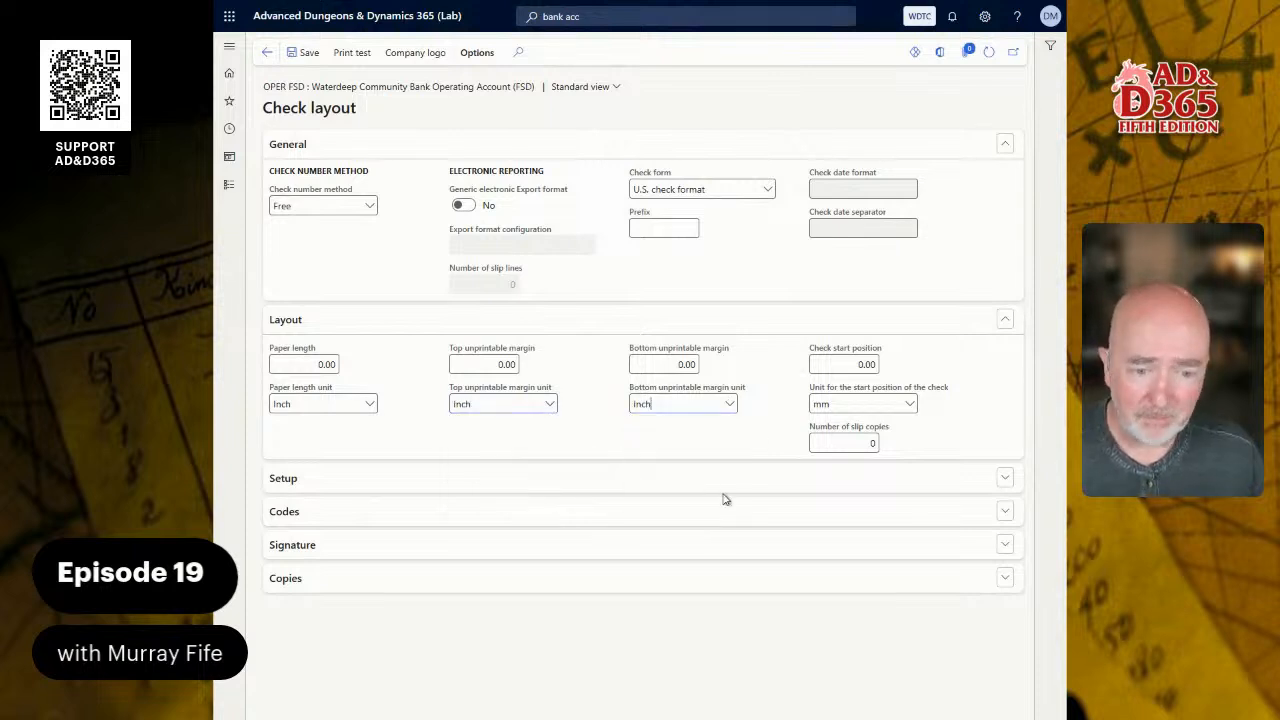
click(909, 404)
click(838, 507)
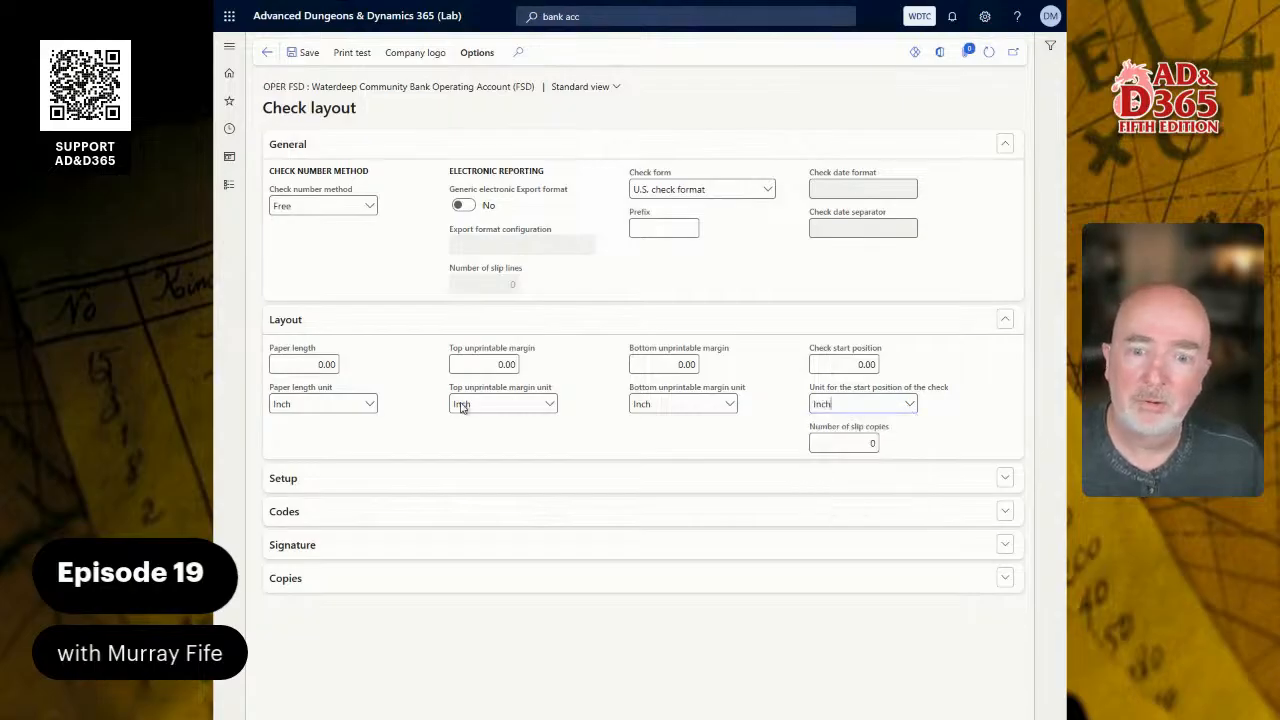
- Set the paper length of the check layout to 11 inches
click(284, 364)
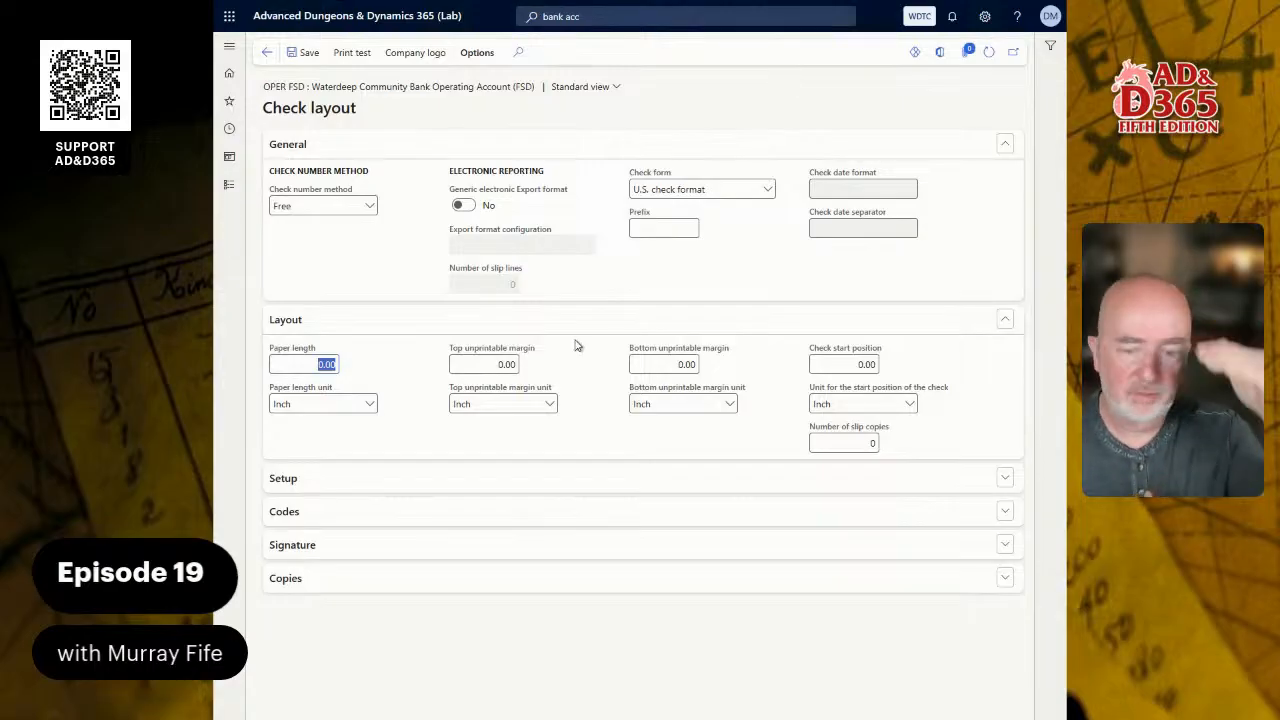
text(11)
key(Tab)
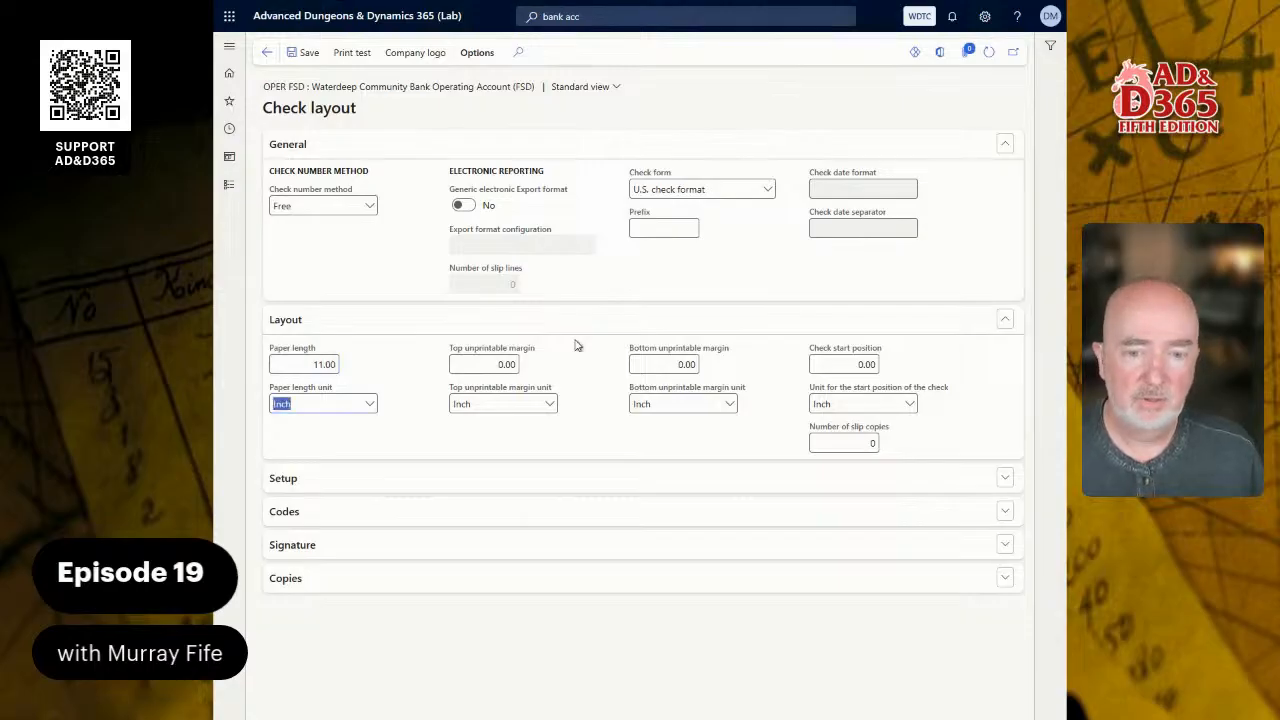
- Set both the top and bottom unprintable margins of the check layout to 1 inch
key(Tab)
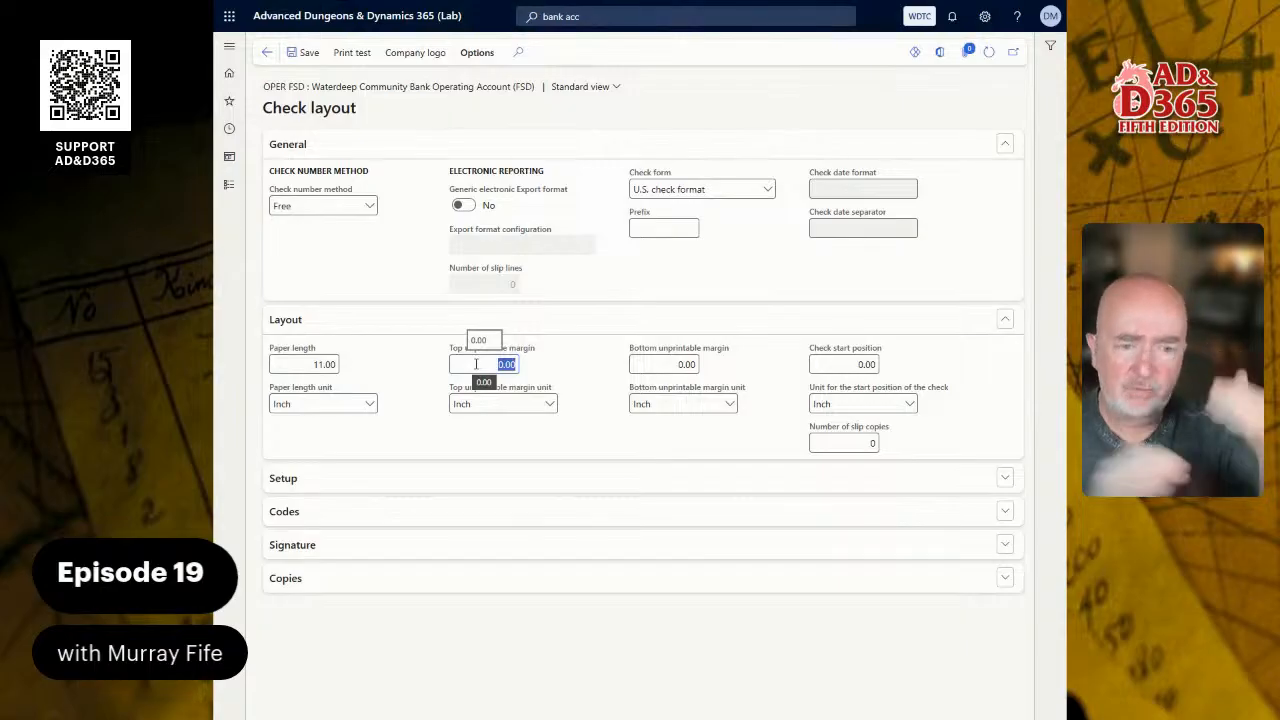
text(1)
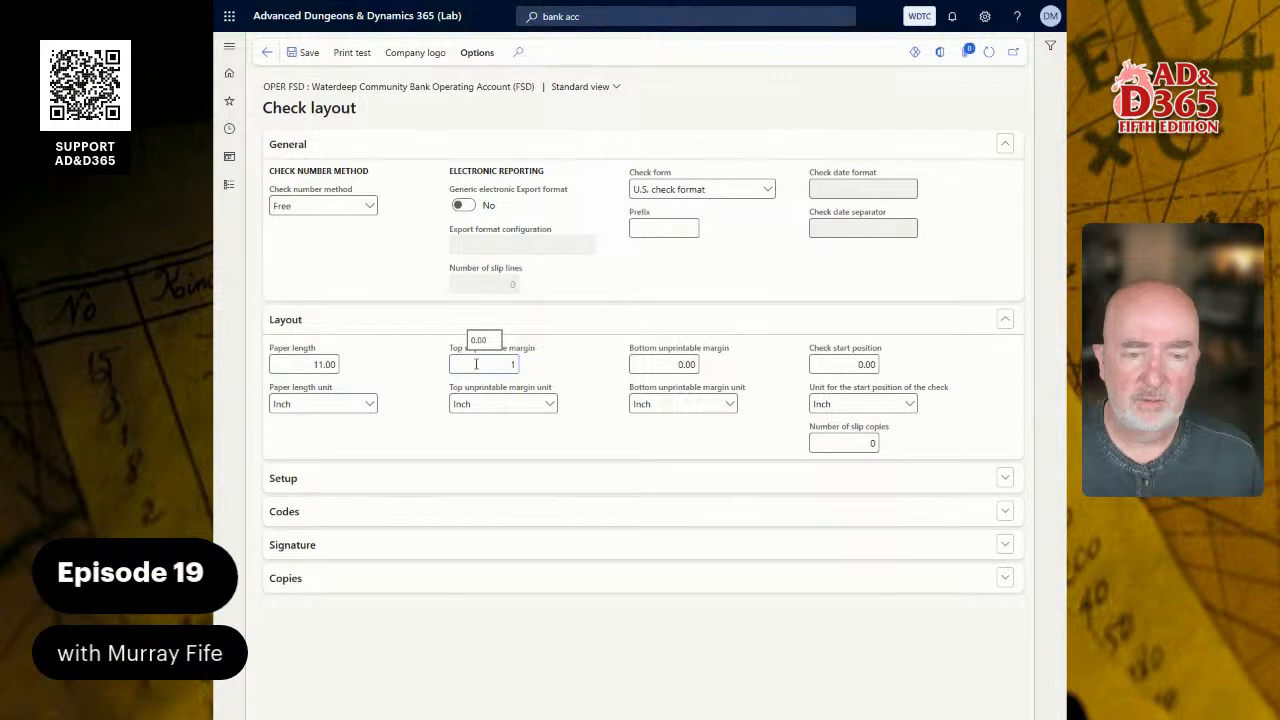
key(Tab)
key(Tab)
text(1)
key(Tab)
key(Tab)
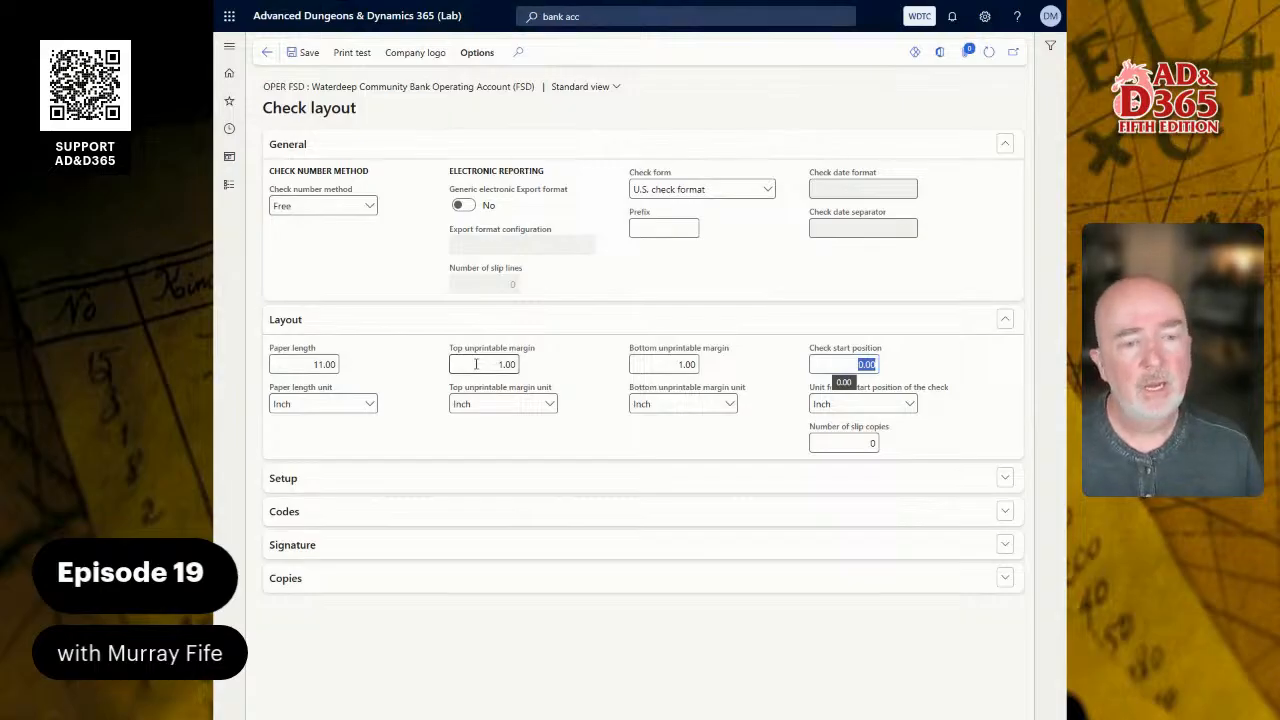
- Set the check start position to 1 inch and enable the bank account, bank name, bank number, company name and company logo on the check
text(1)
key(Tab)
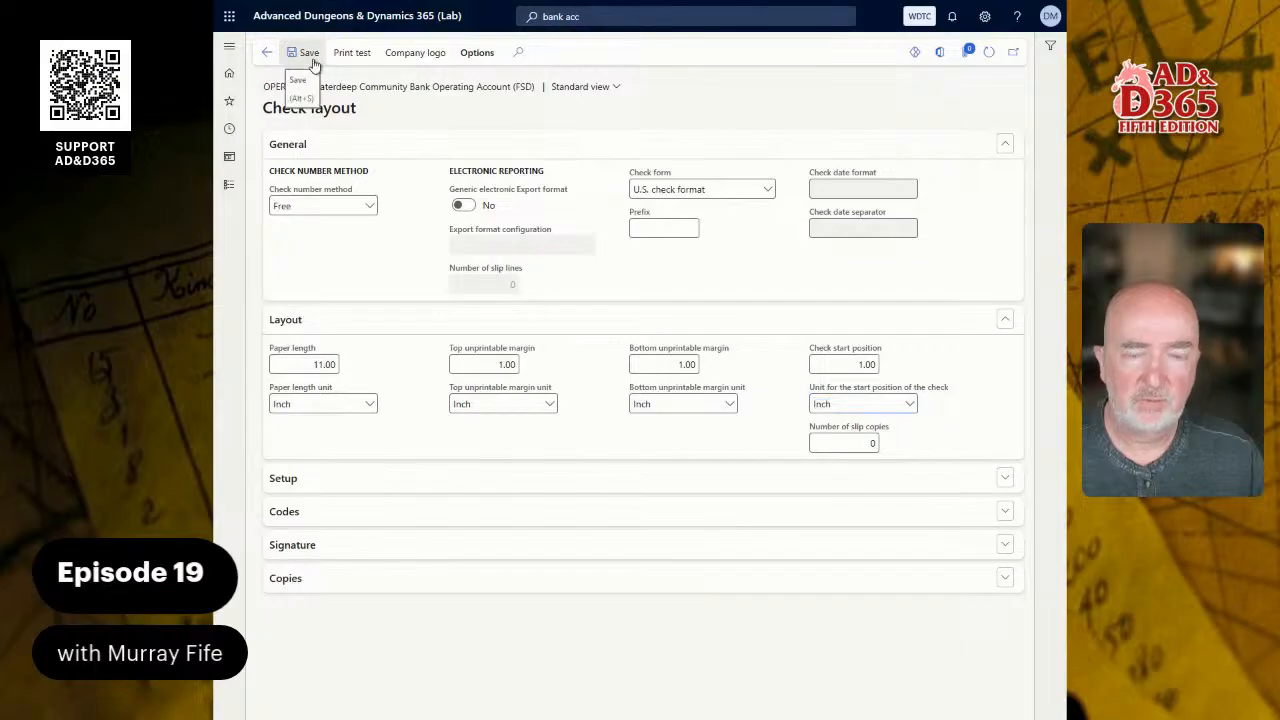
click(285, 480)
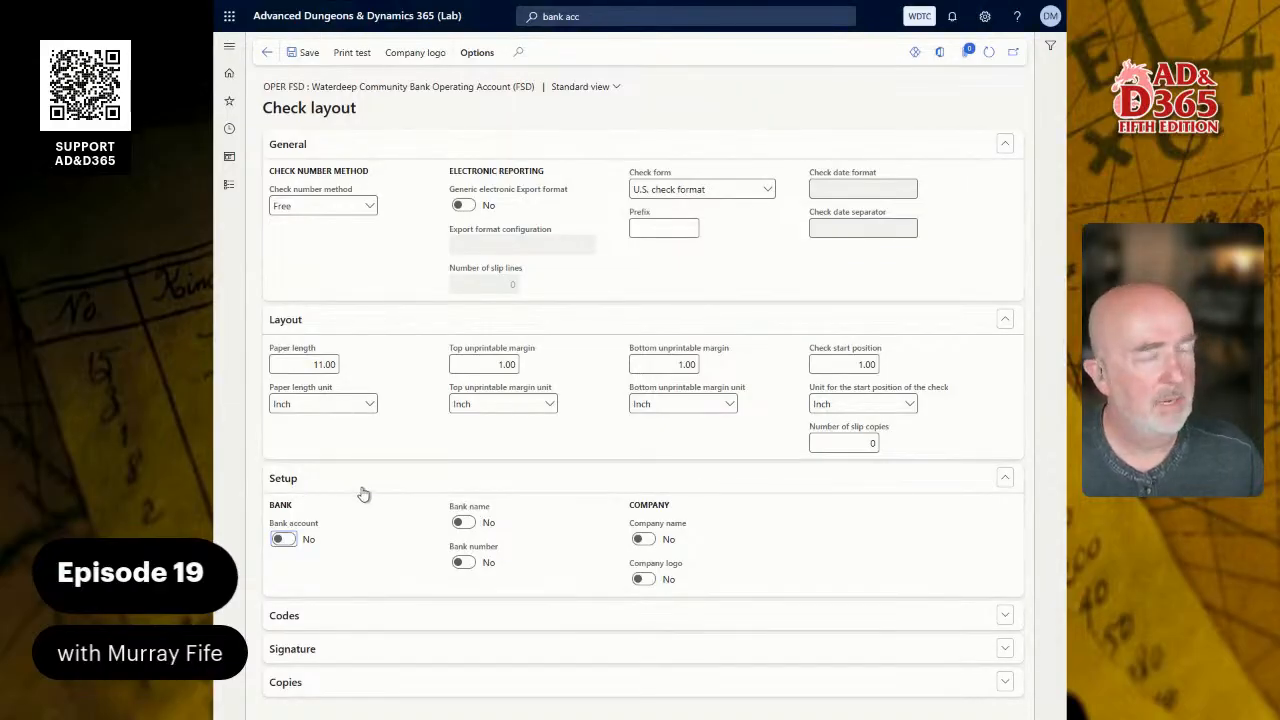
click(281, 540)
click(462, 522)
click(462, 562)
click(643, 539)
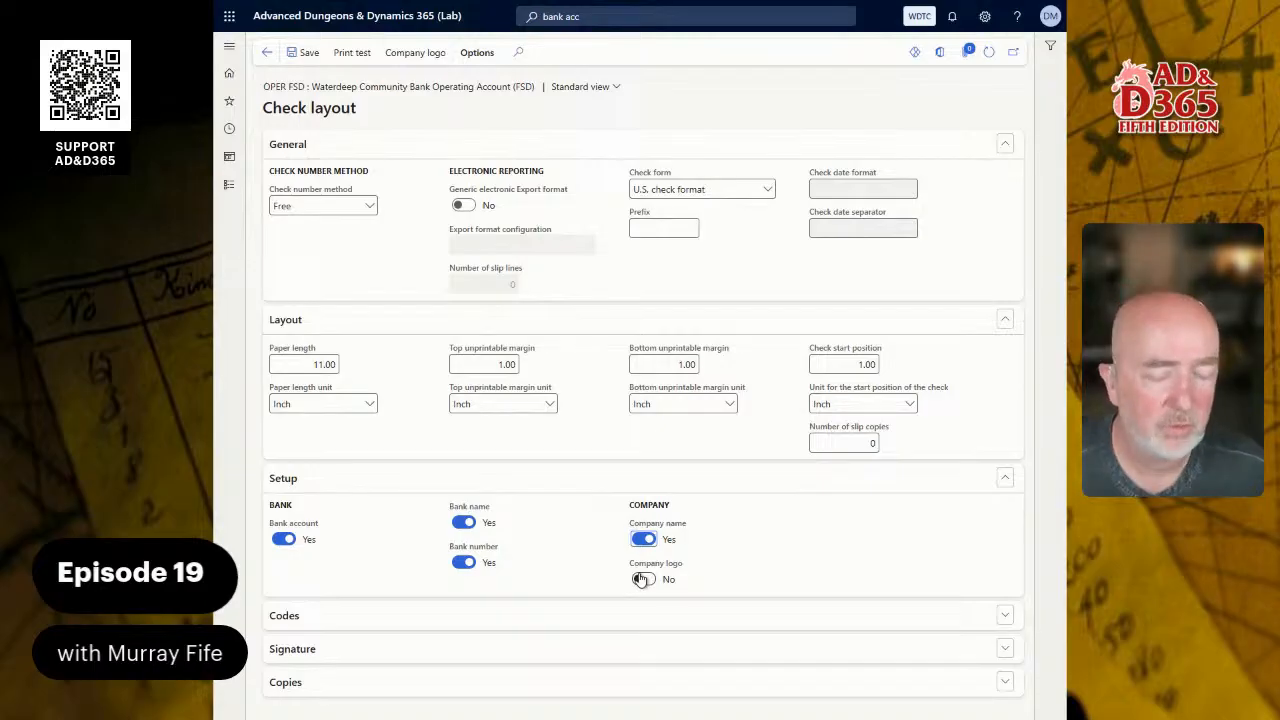
click(641, 580)
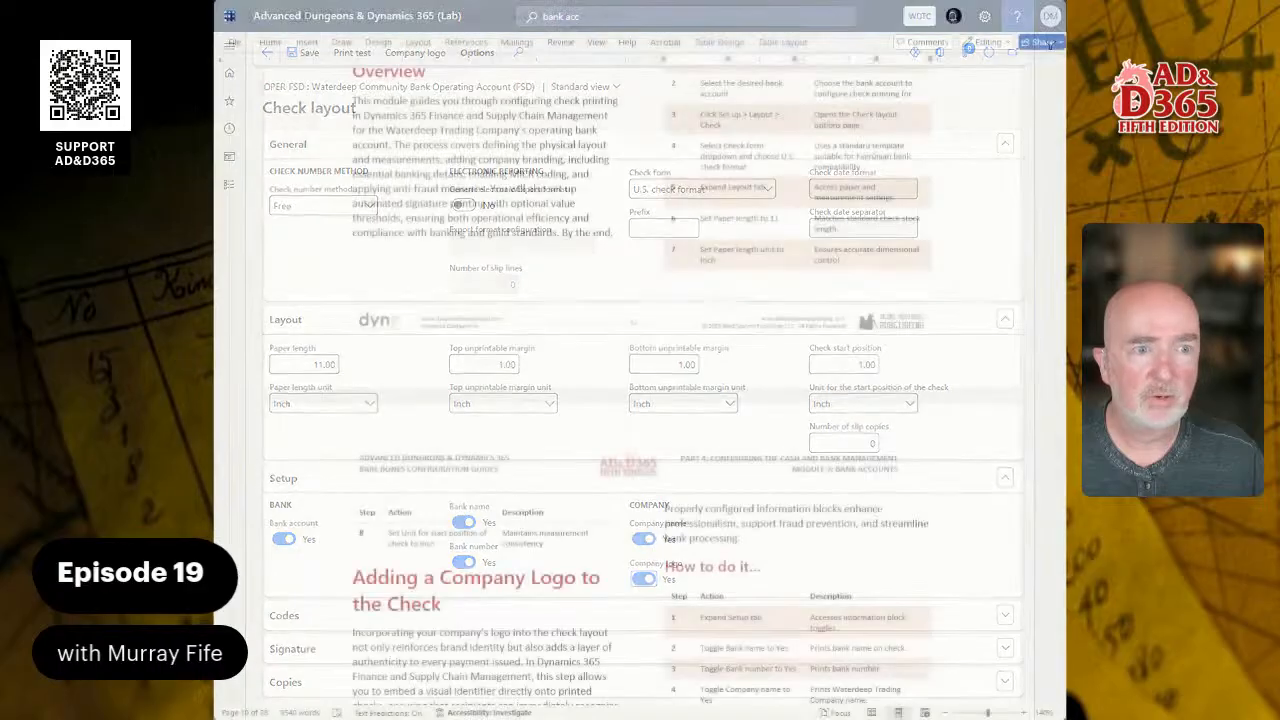
- Try to upload WDTC Tile - White2.png as the company logo for the check layout
scroll(641, 390, down, 5)
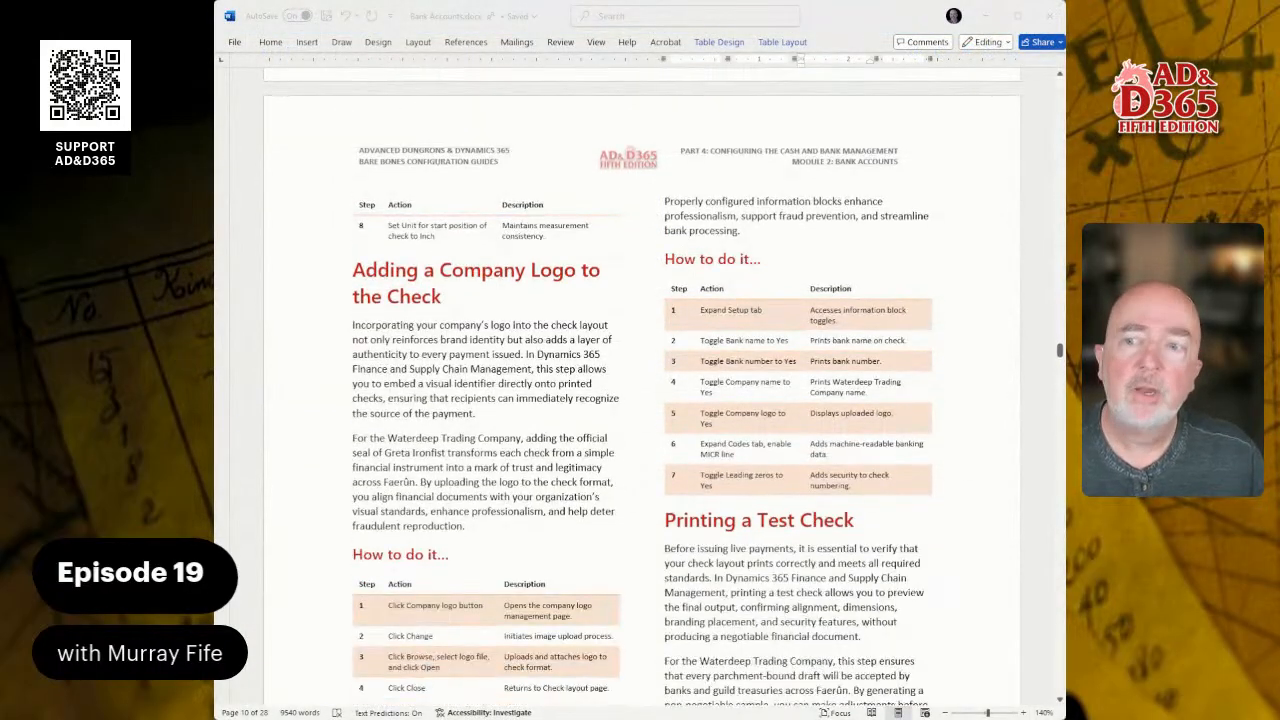
scroll(641, 390, down, 2)
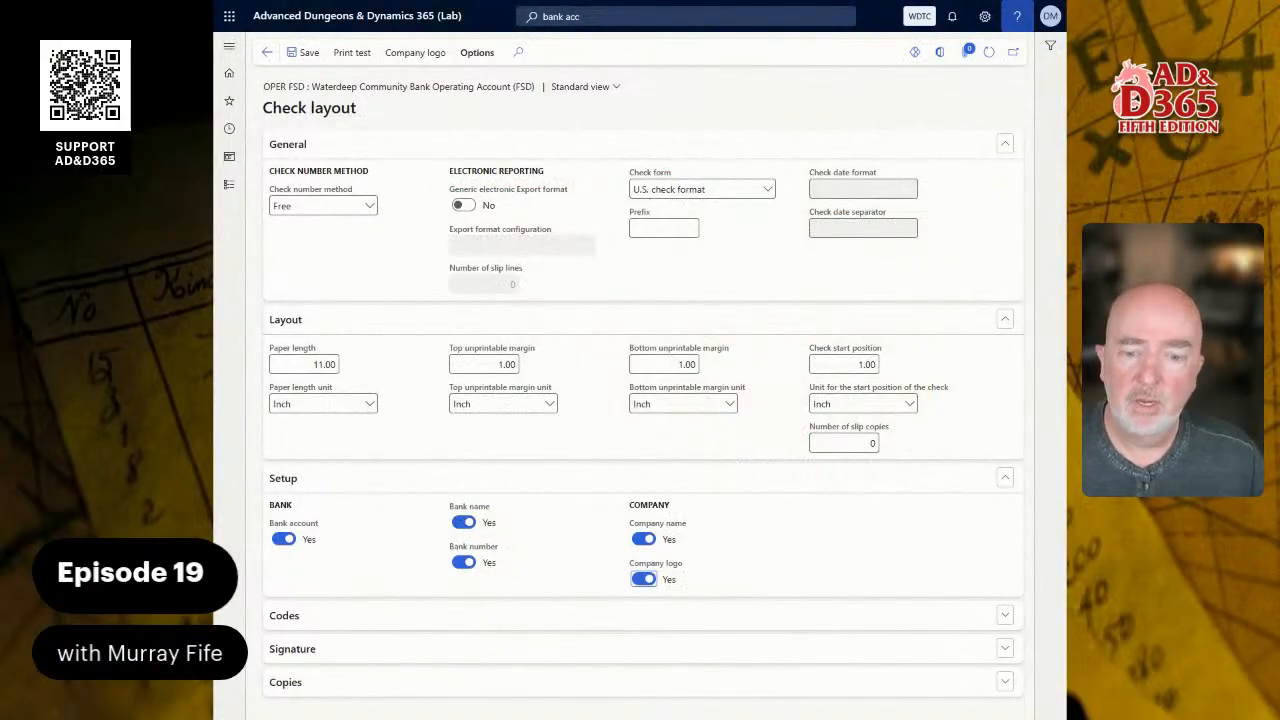
click(423, 52)
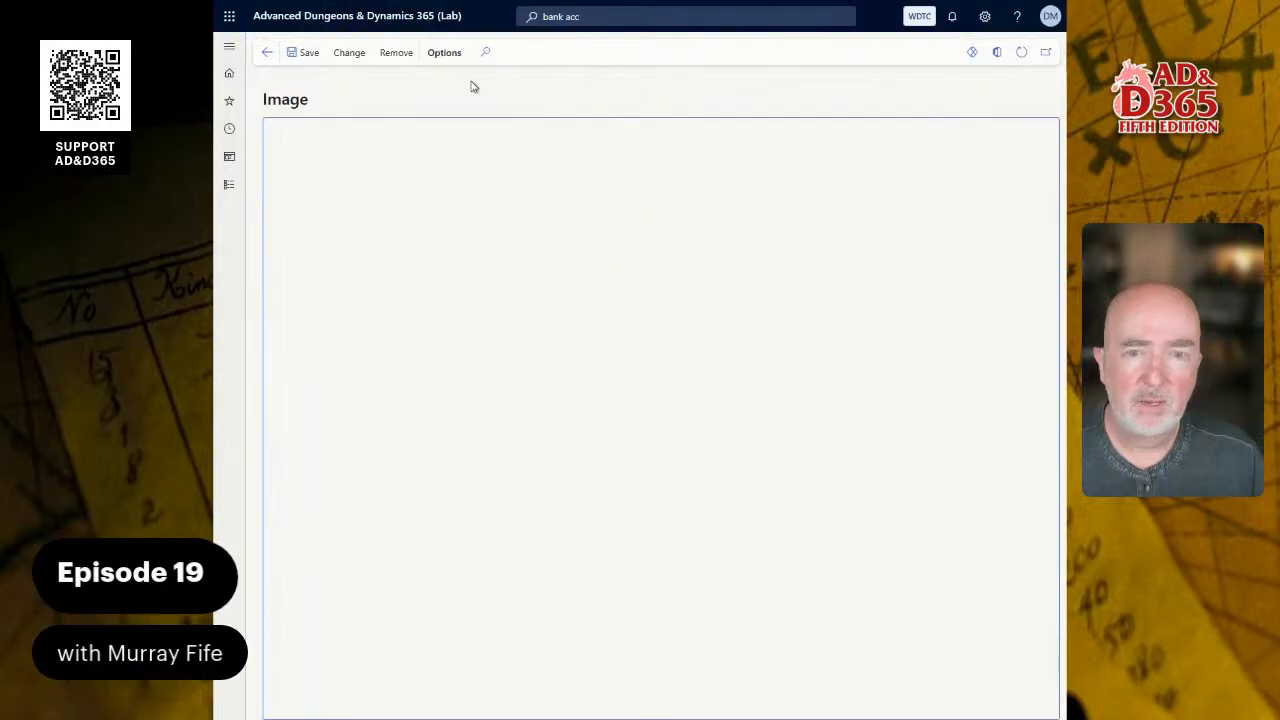
click(358, 55)
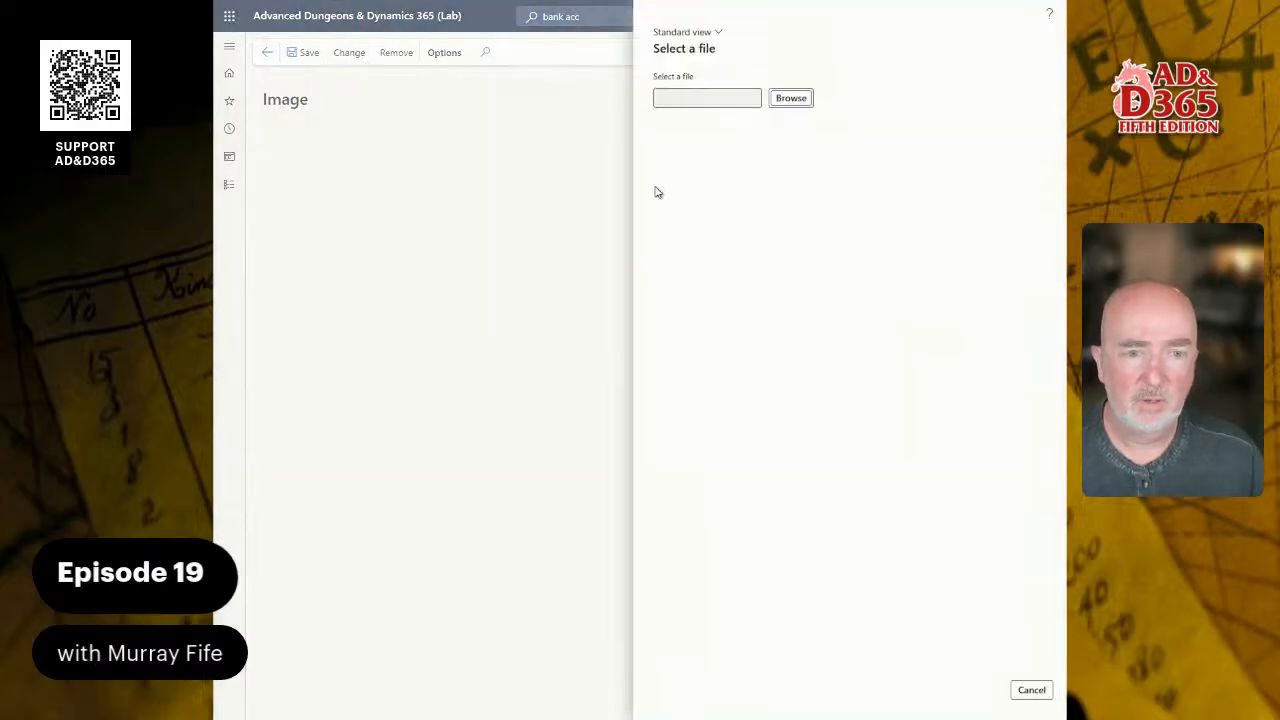
click(790, 99)
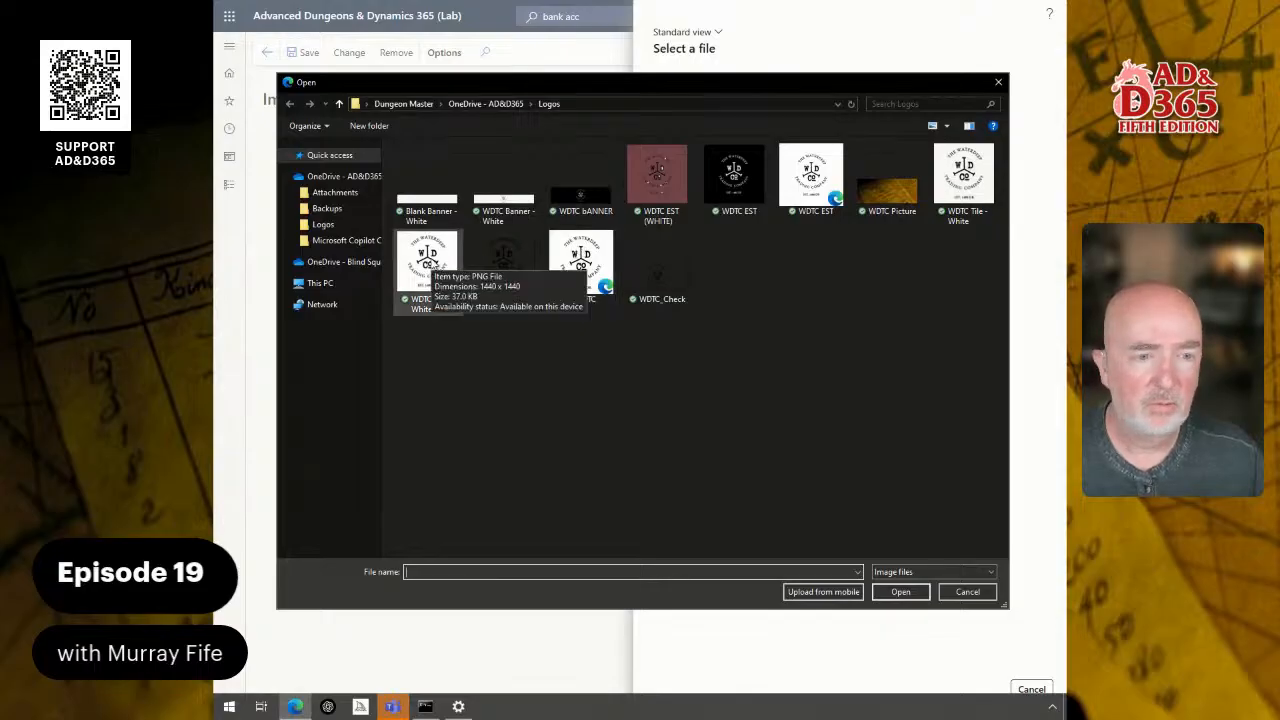
double_click(430, 258)
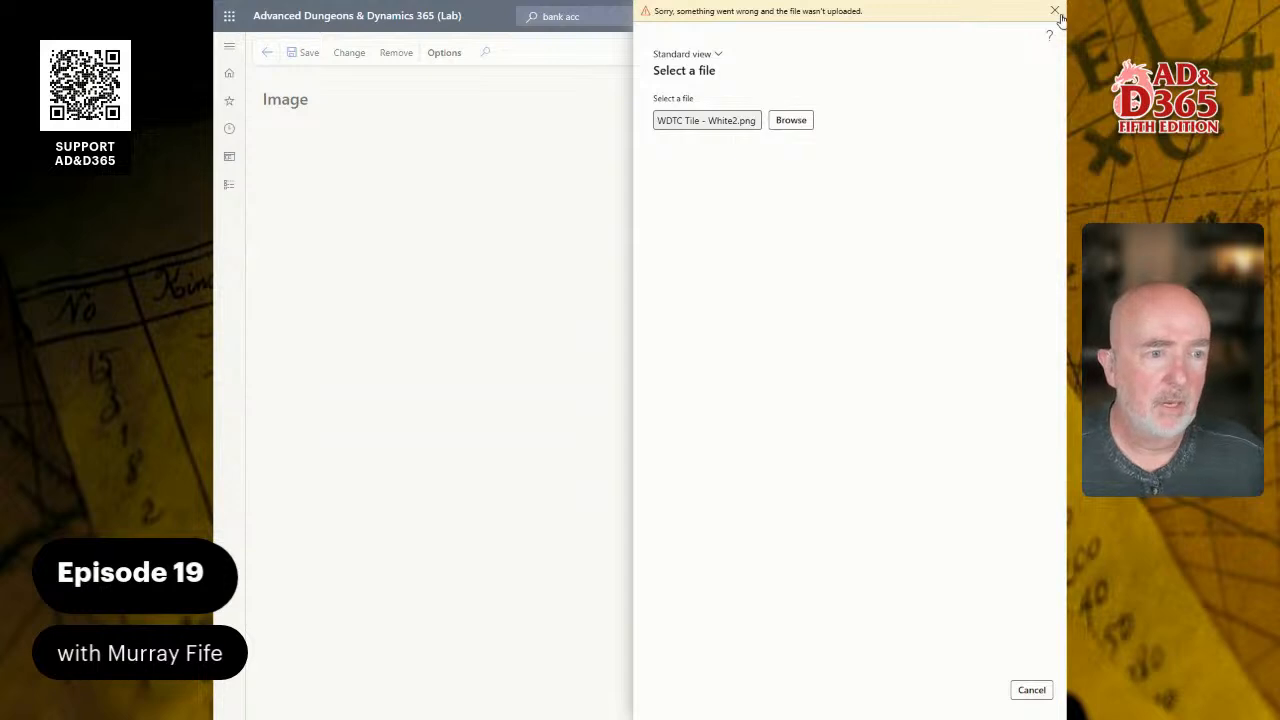
click(1055, 12)
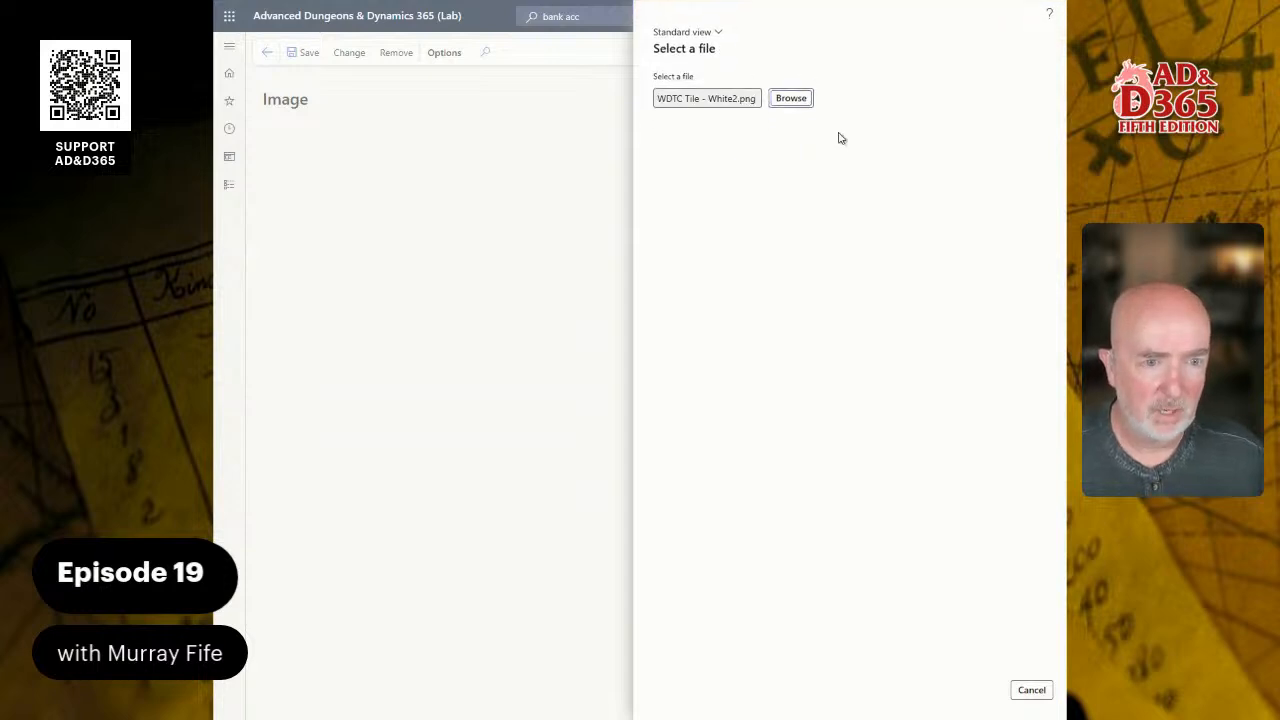
click(1034, 692)
click(271, 52)
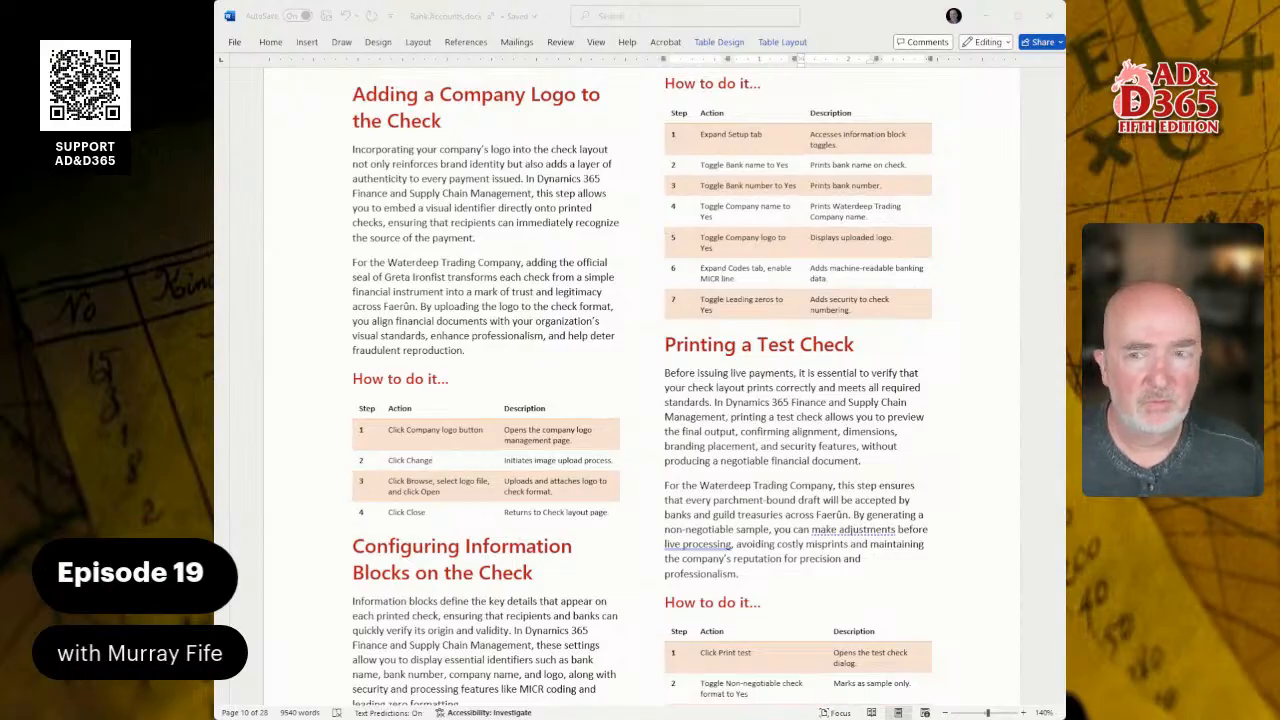
- Try to print a test check of the layout in the non-negotiable check format
scroll(640, 390, down, 3)
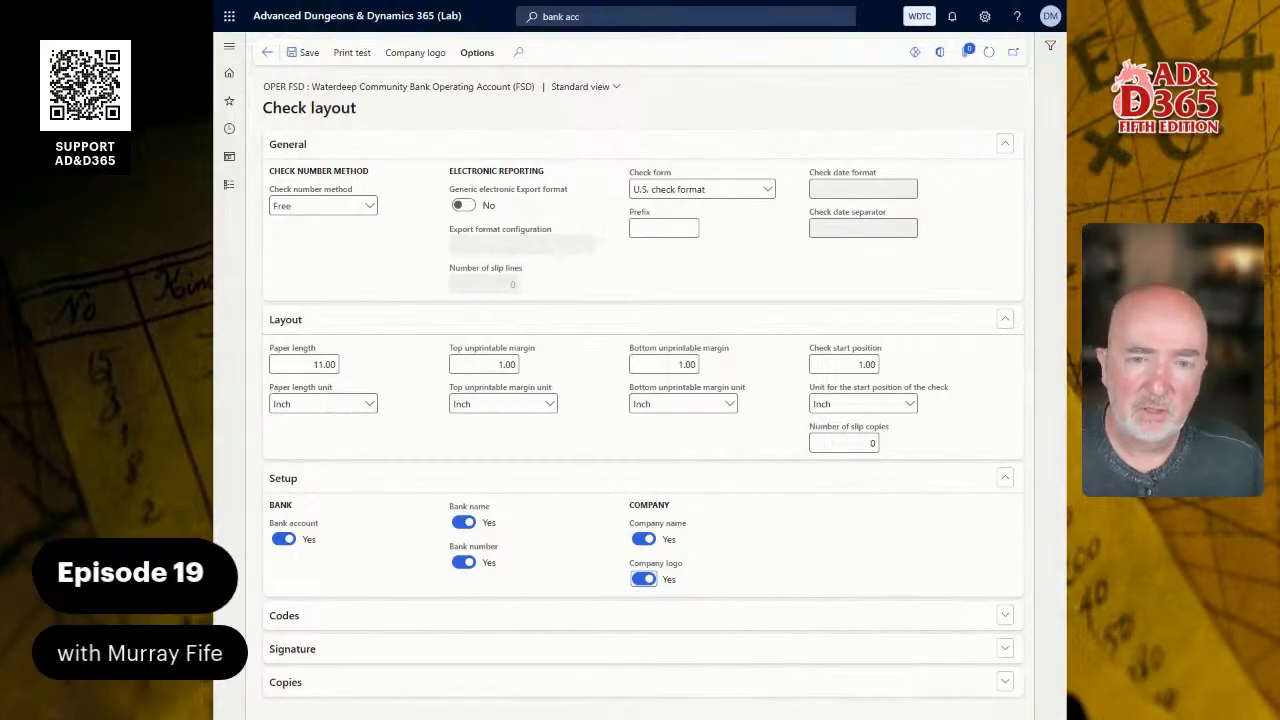
click(358, 52)
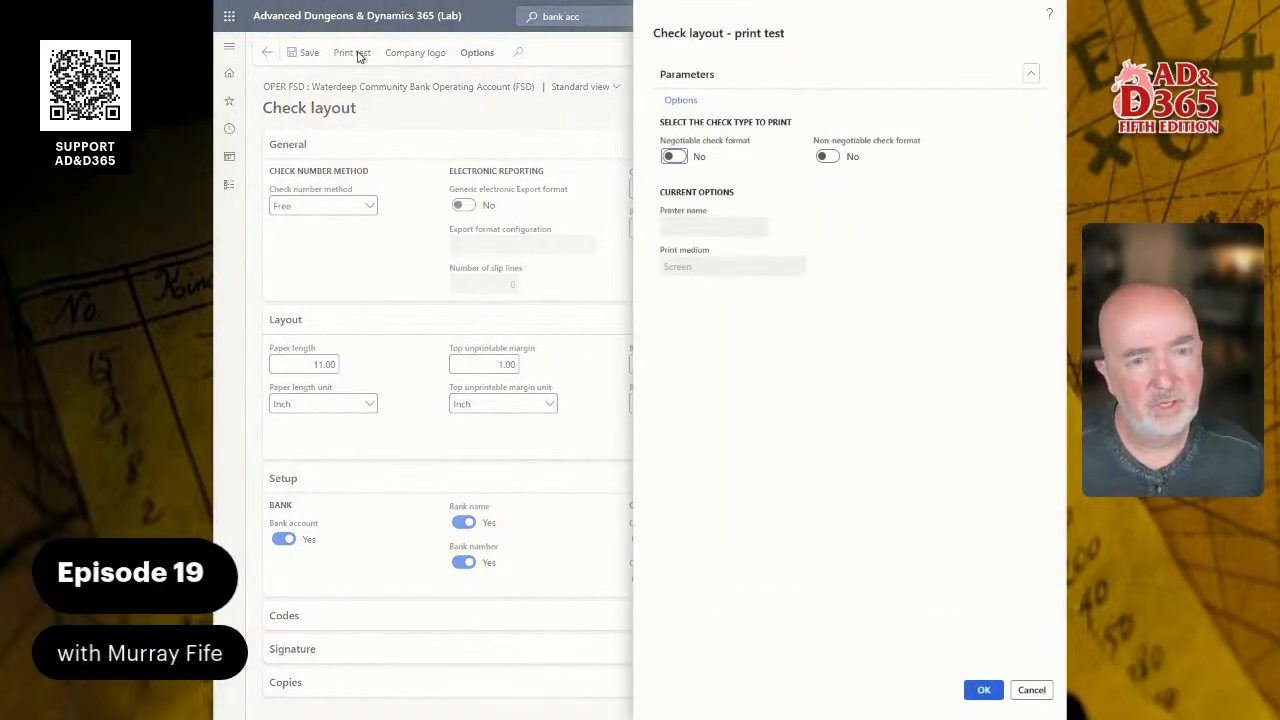
click(675, 157)
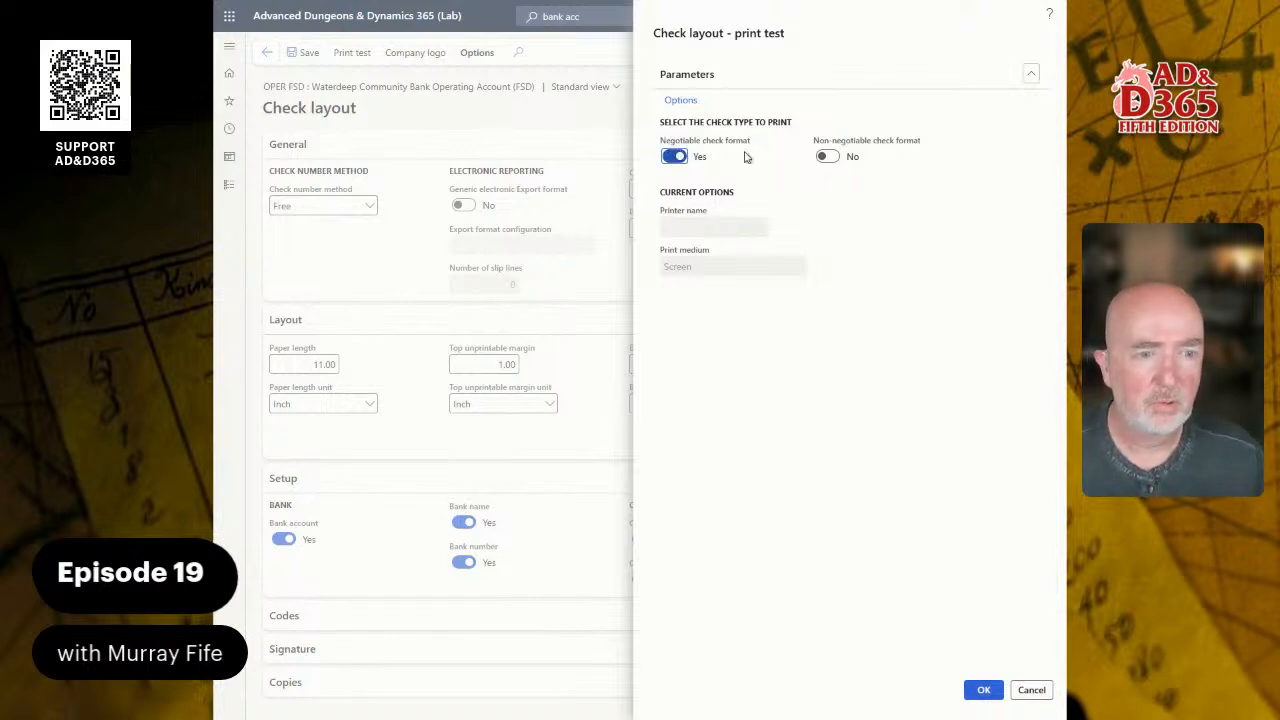
click(828, 157)
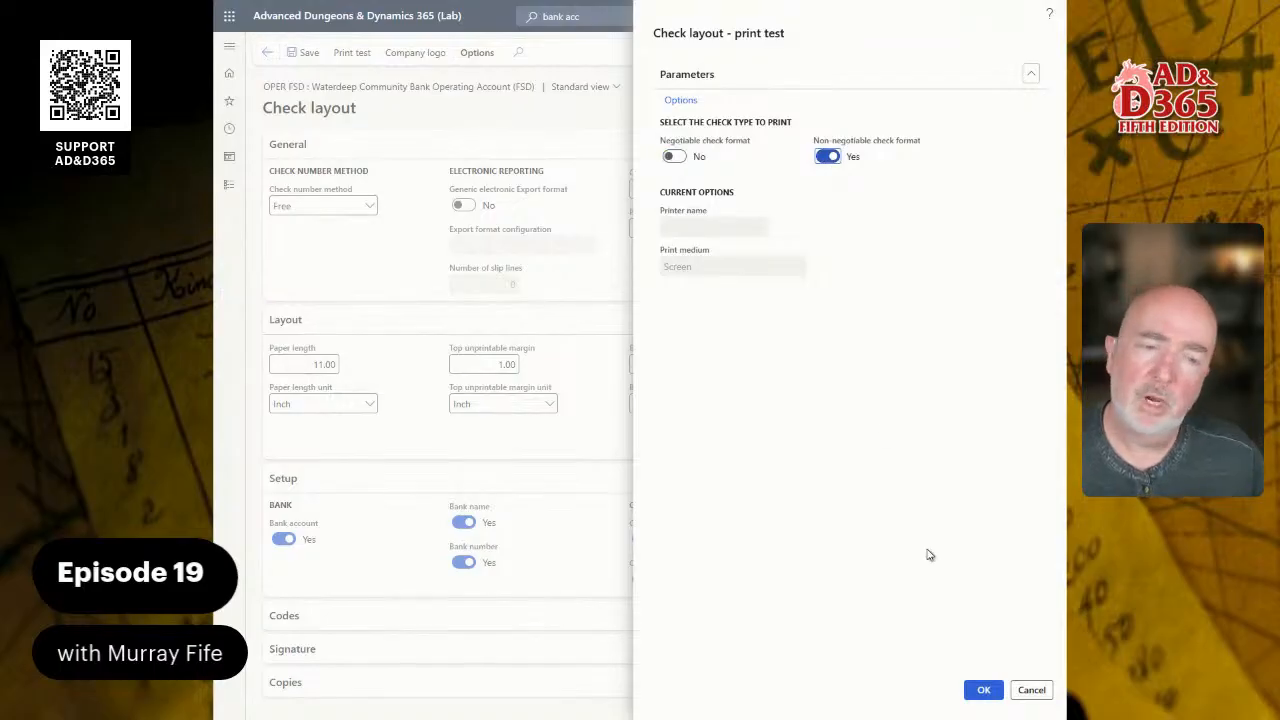
click(985, 690)
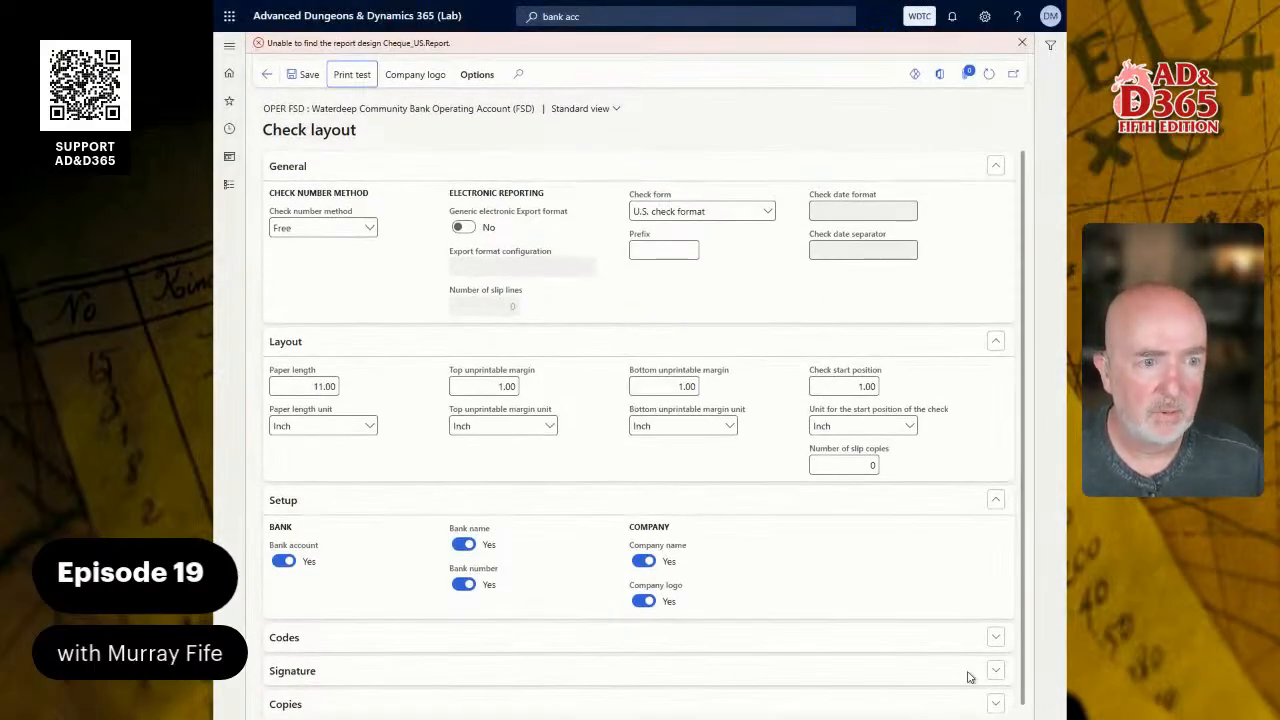
- Try the print test again with only the negotiable check format selected
click(358, 53)
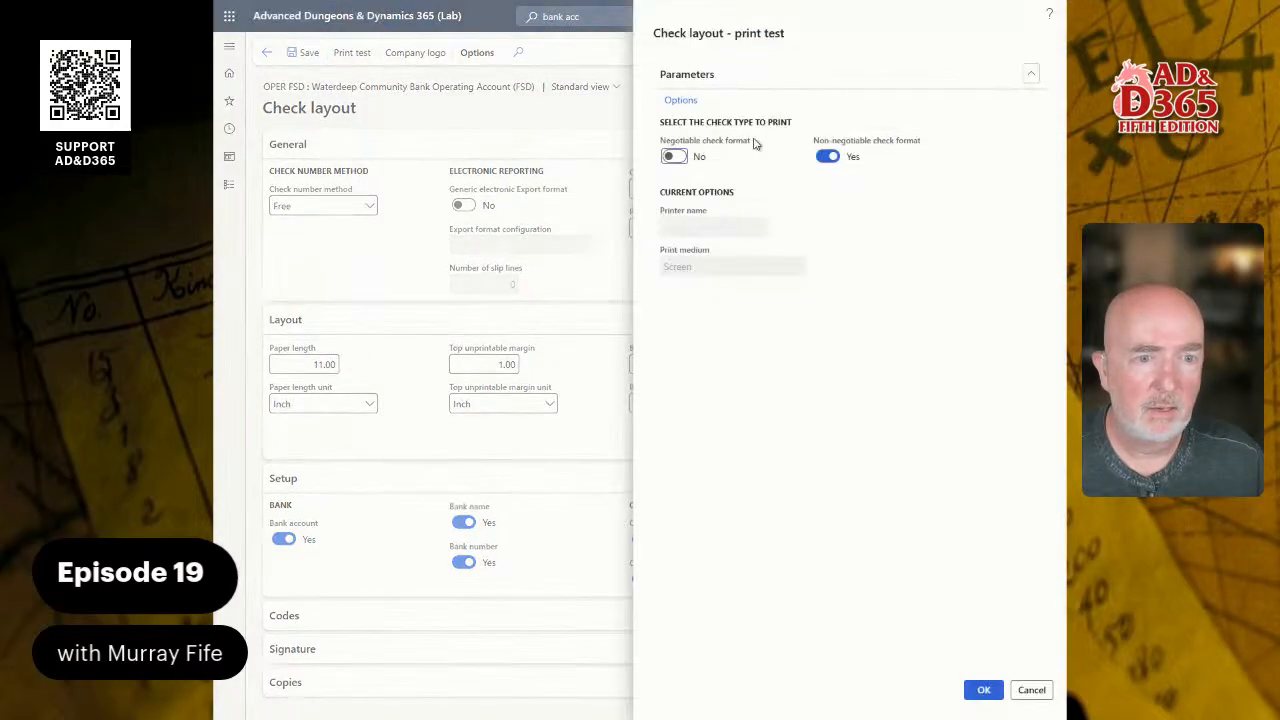
click(827, 156)
click(694, 156)
click(978, 691)
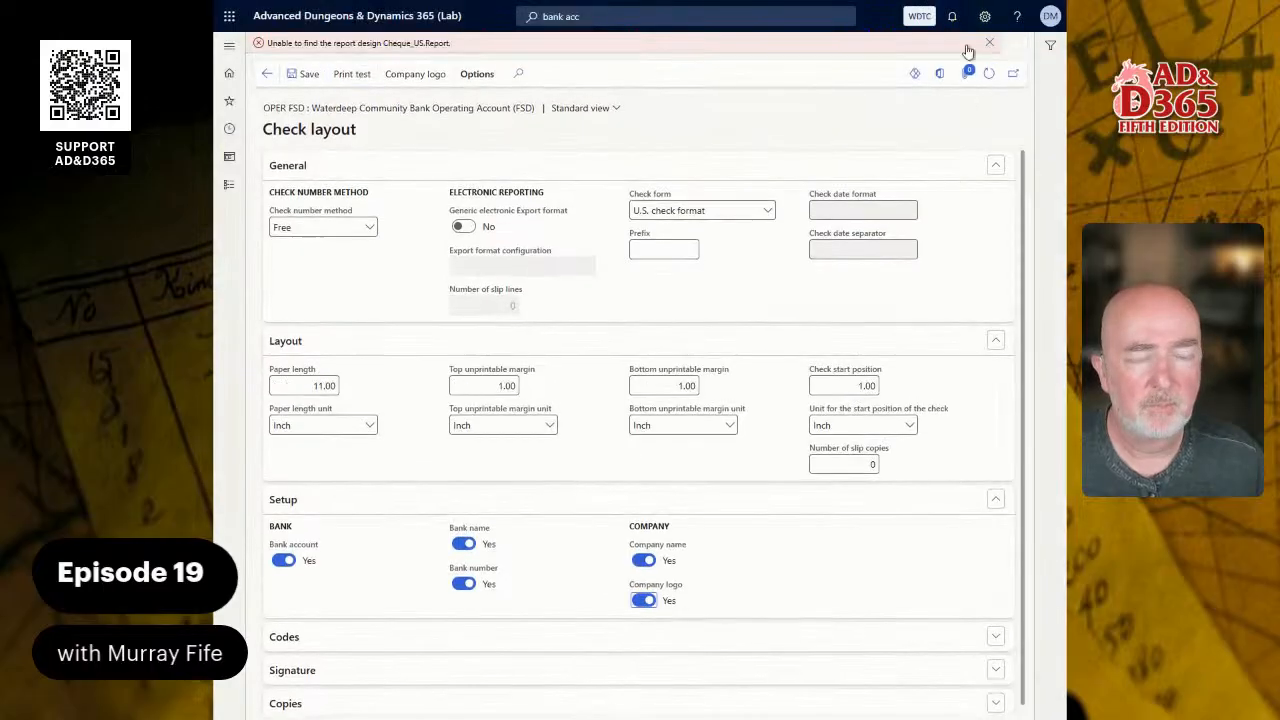
click(988, 45)
- Turn off the negotiable check format in the print test and submit it with no check type selected
click(350, 52)
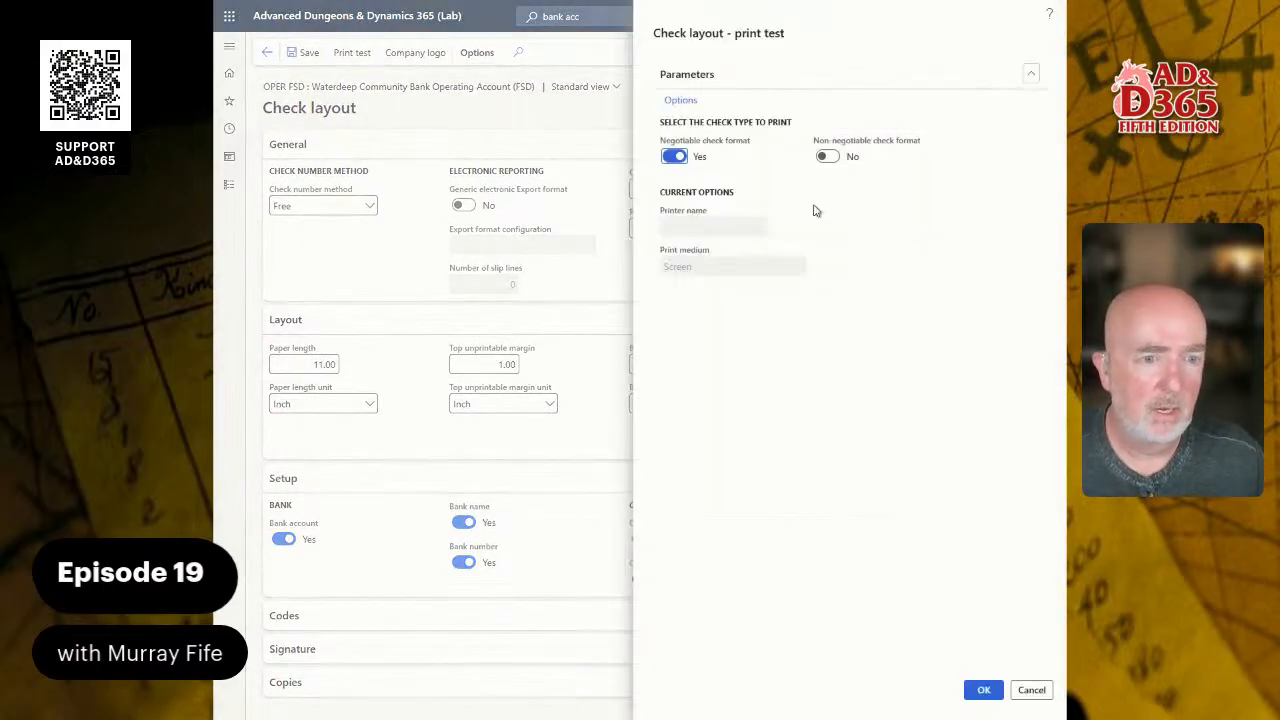
click(674, 157)
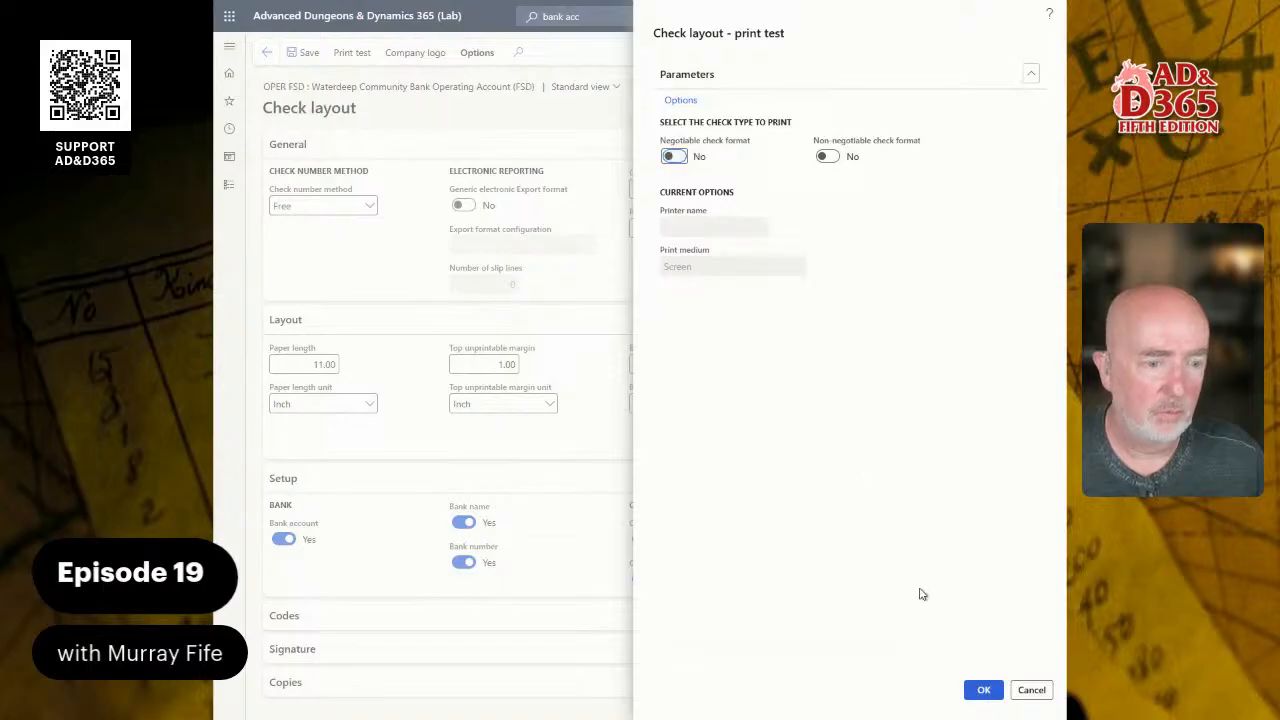
click(982, 691)
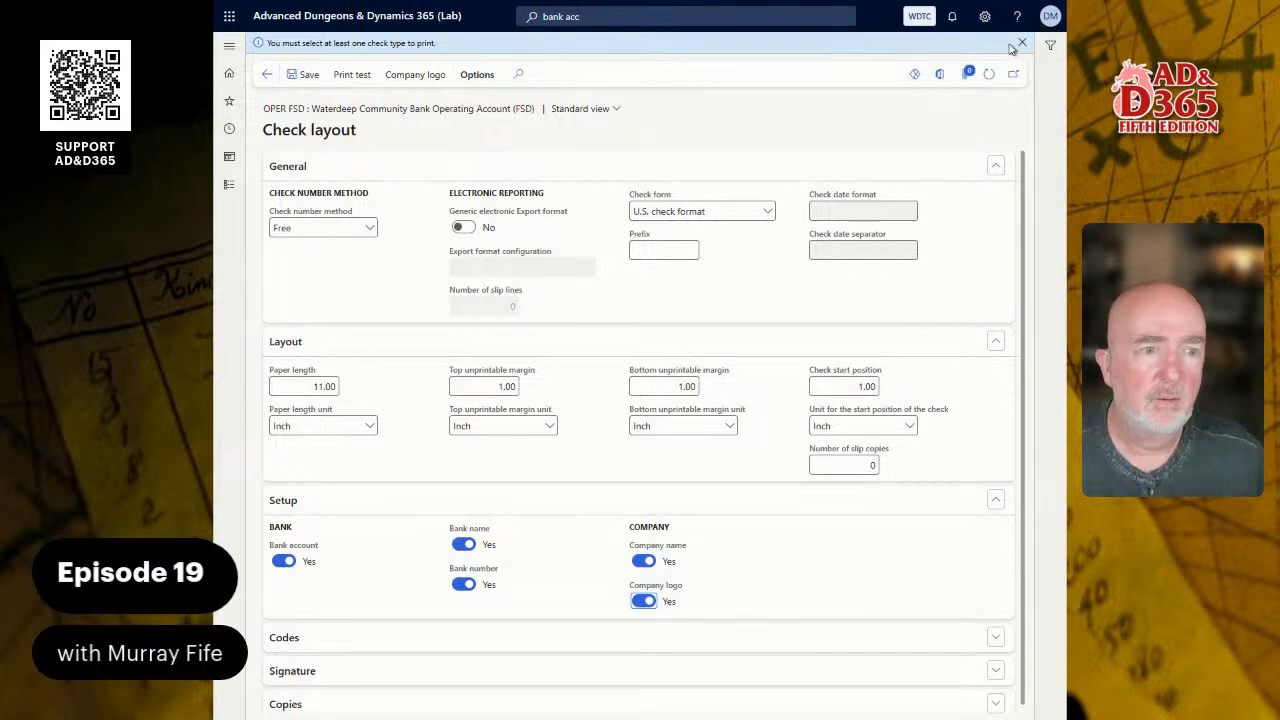
click(1021, 43)
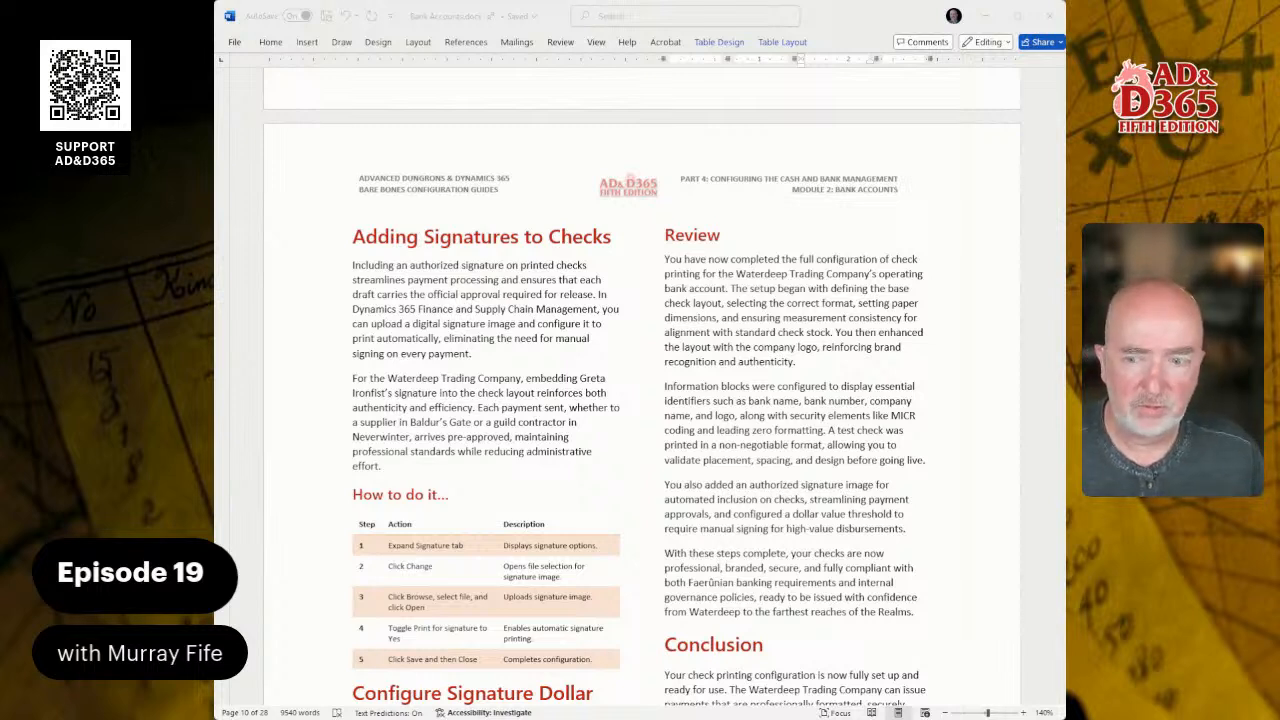
scroll(640, 400, down, 15)
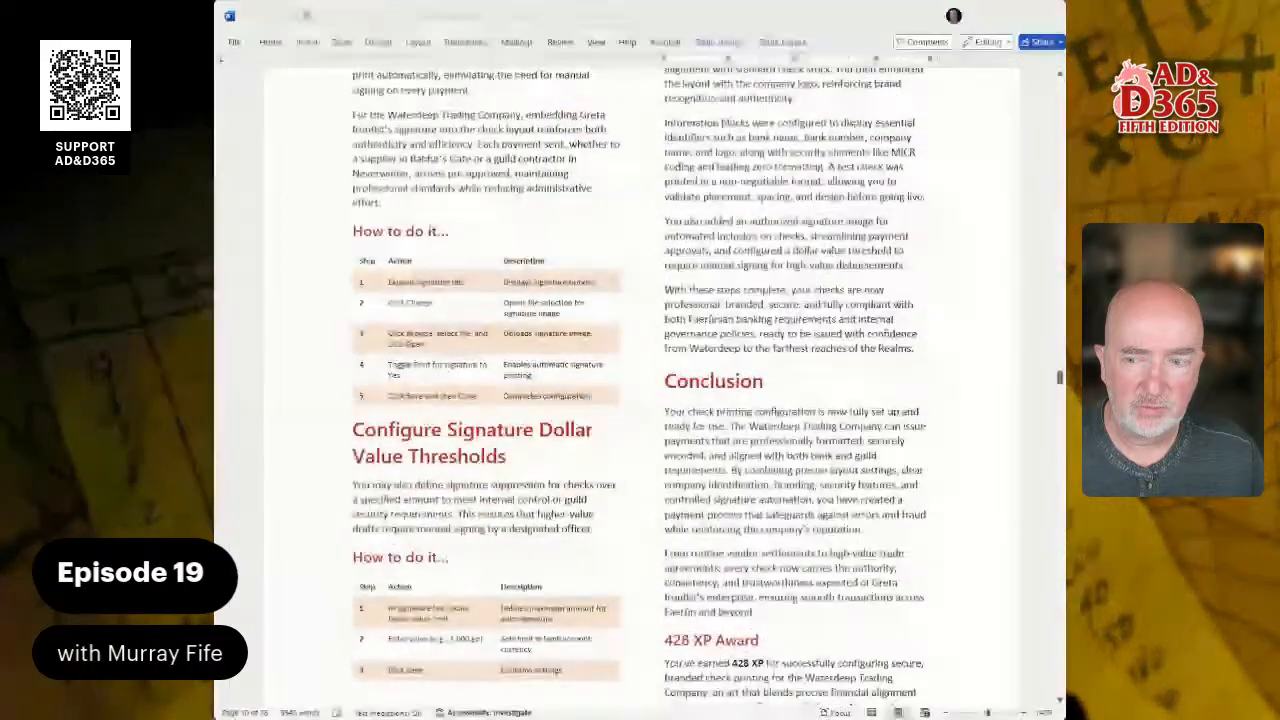
scroll(640, 400, down, 12)
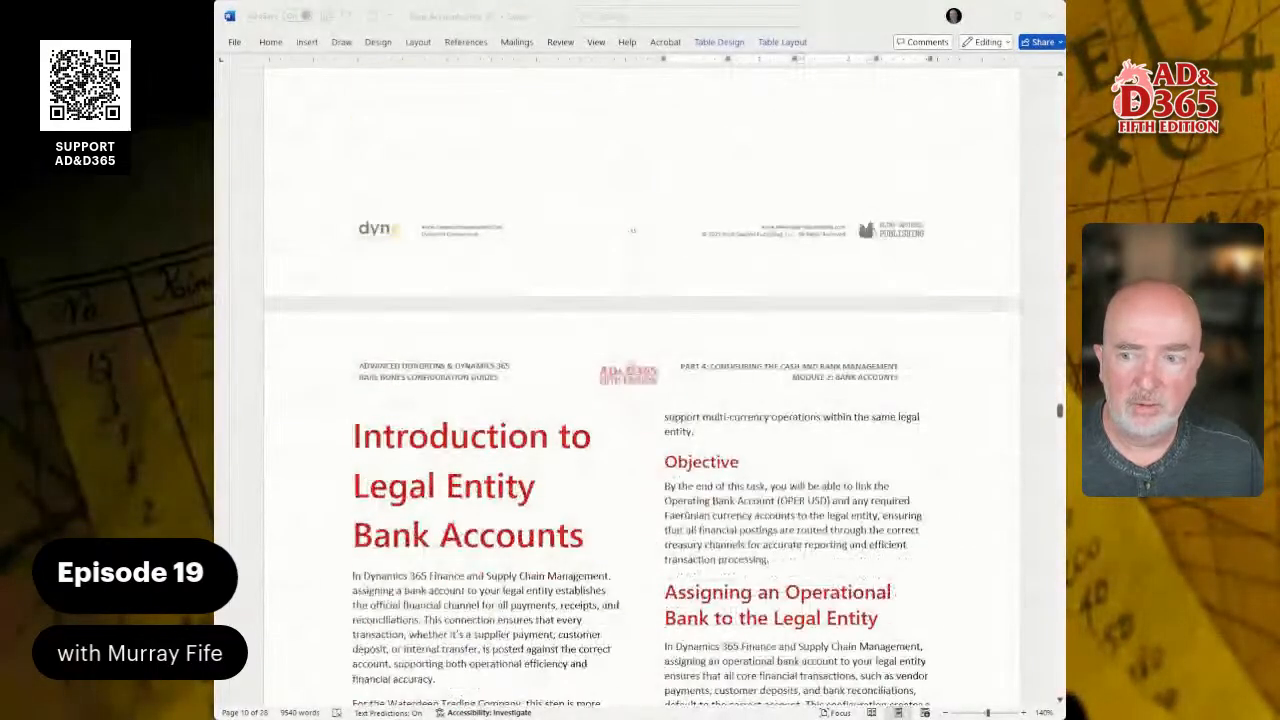
scroll(640, 400, up, 12)
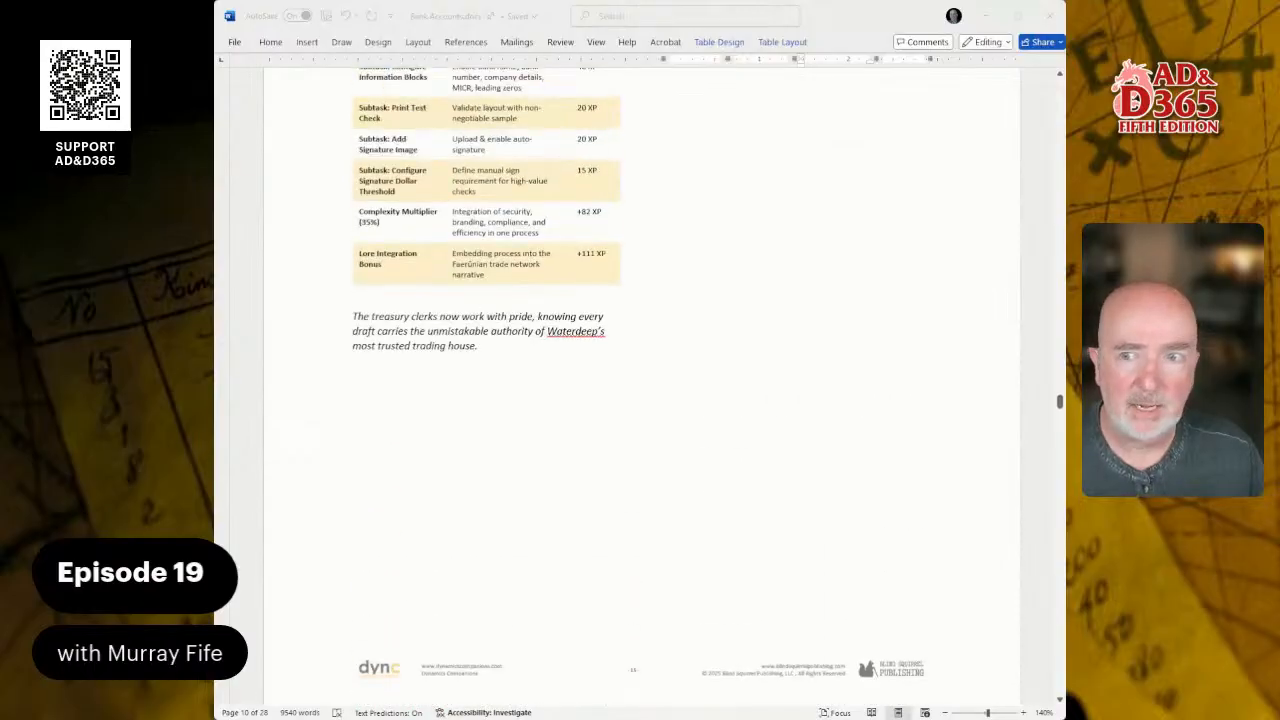
scroll(640, 400, up, 8)
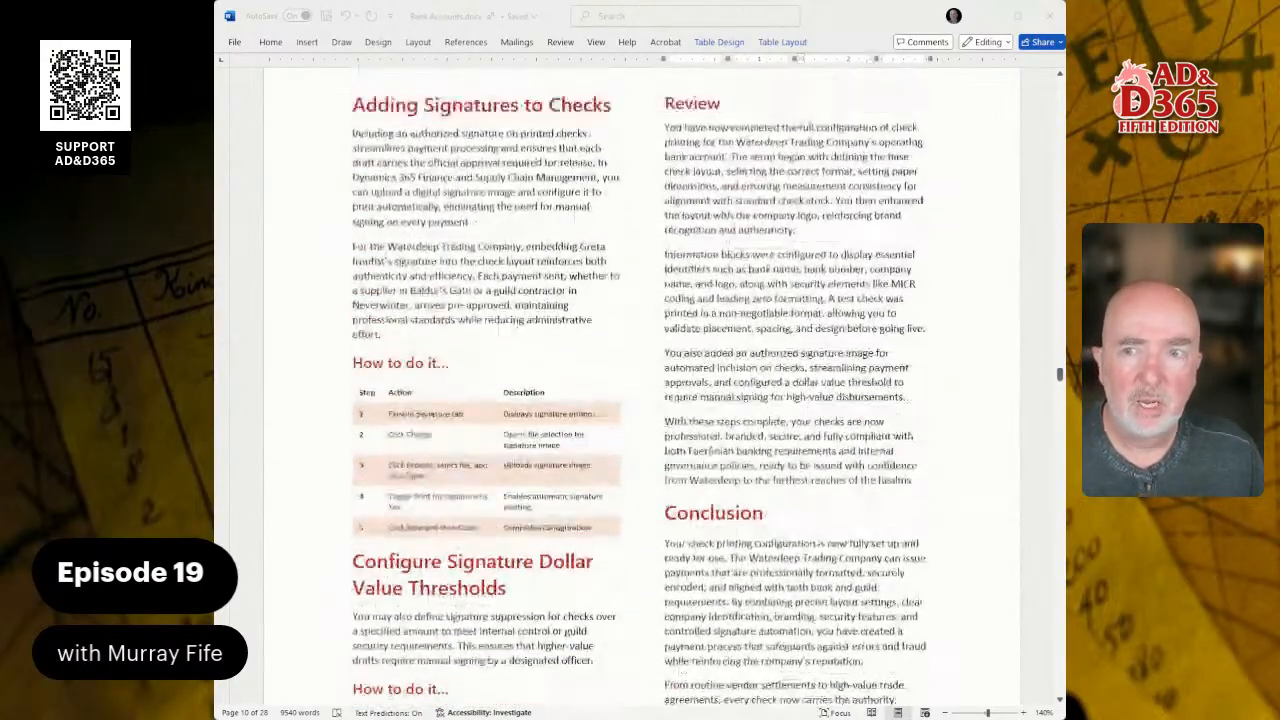